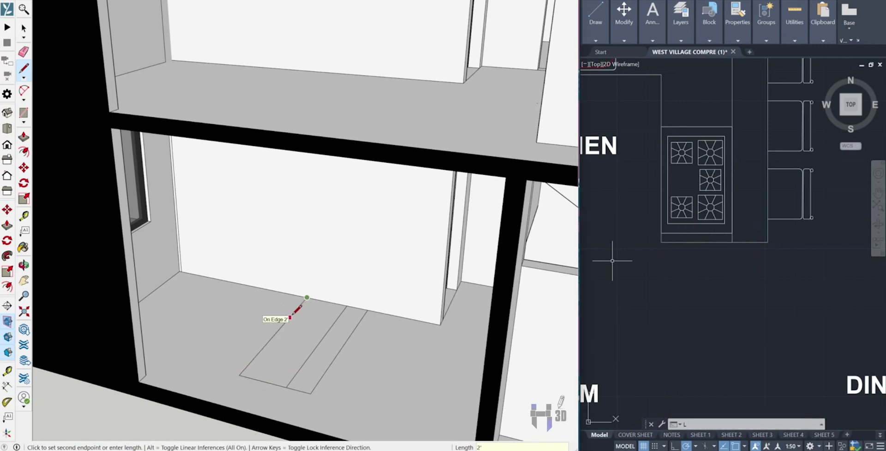
# Step: Measure the short return of the kitchen counter on the floor plan with a temporary line
pyautogui.scroll(-4, 600, 259)
pyautogui.scroll(1, 654, 204)
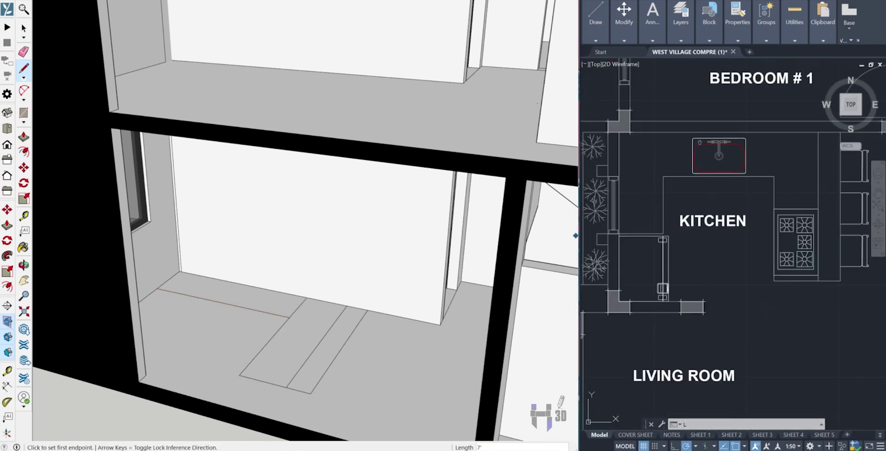
pyautogui.scroll(2, 671, 199)
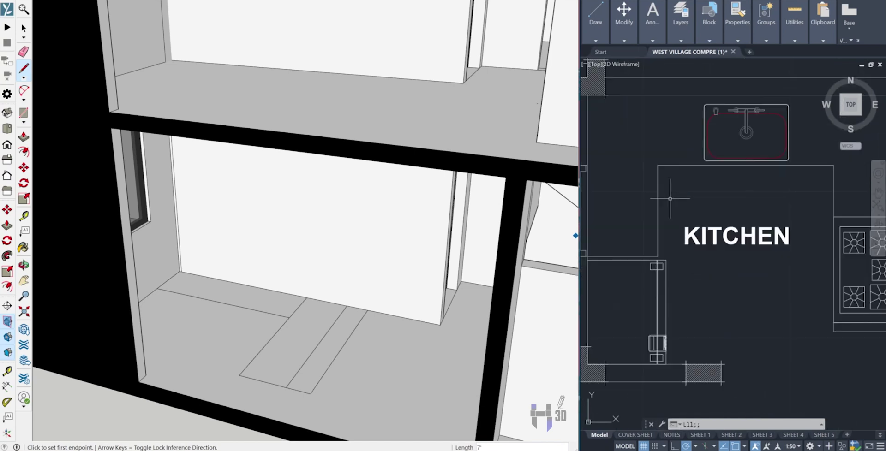
pyautogui.press('Return')
pyautogui.write('L')
pyautogui.press('Return')
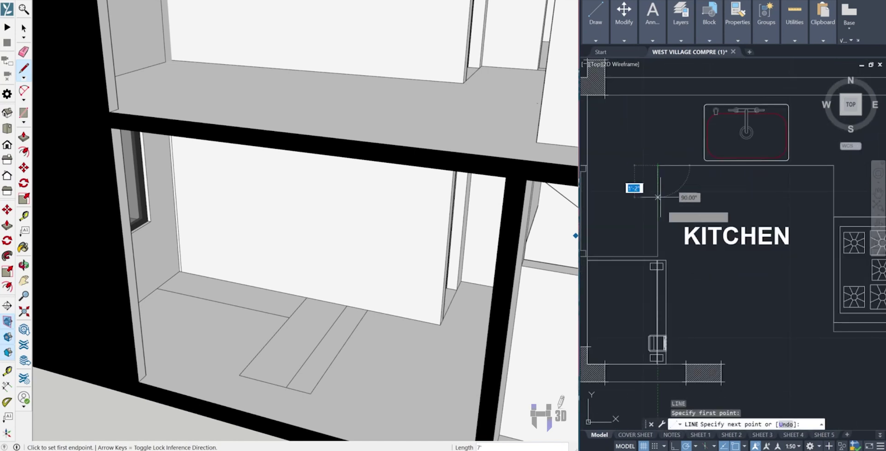
pyautogui.press('Escape')
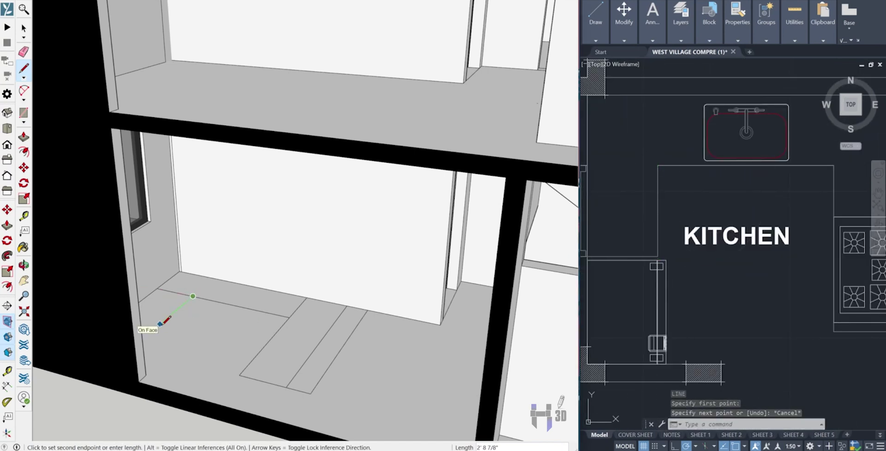
# Step: Complete the U-shaped counter outline on the ground-floor kitchen floor and erase the surplus edges
pyautogui.scroll(2, 131, 290)
pyautogui.press('Escape')
pyautogui.scroll(2, 233, 390)
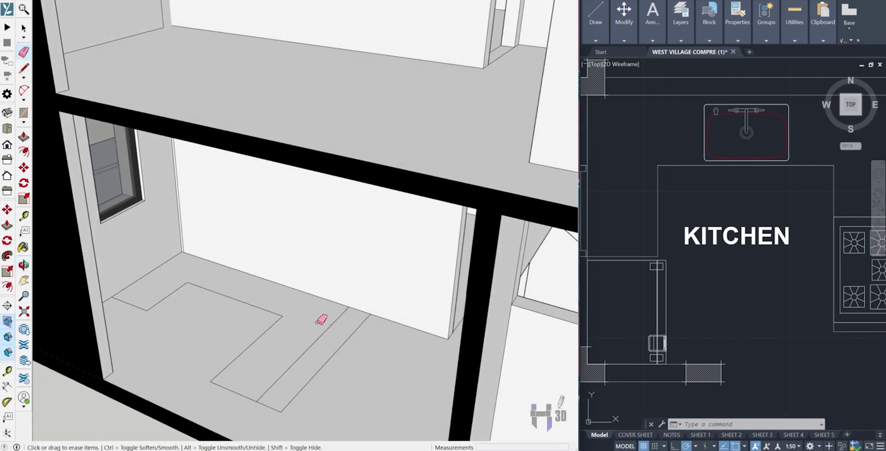
pyautogui.scroll(-2, 322, 320)
pyautogui.moveTo(431, 316); pyautogui.dragTo(416, 276, button='middle')
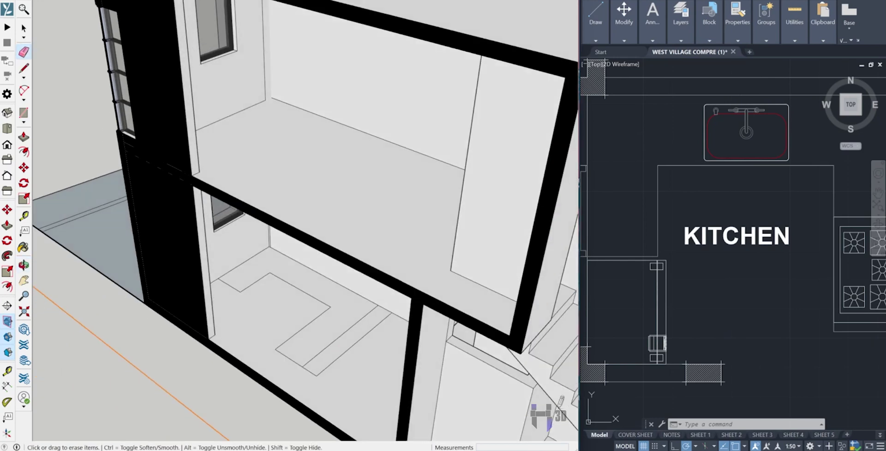
pyautogui.scroll(-5, 232, 296)
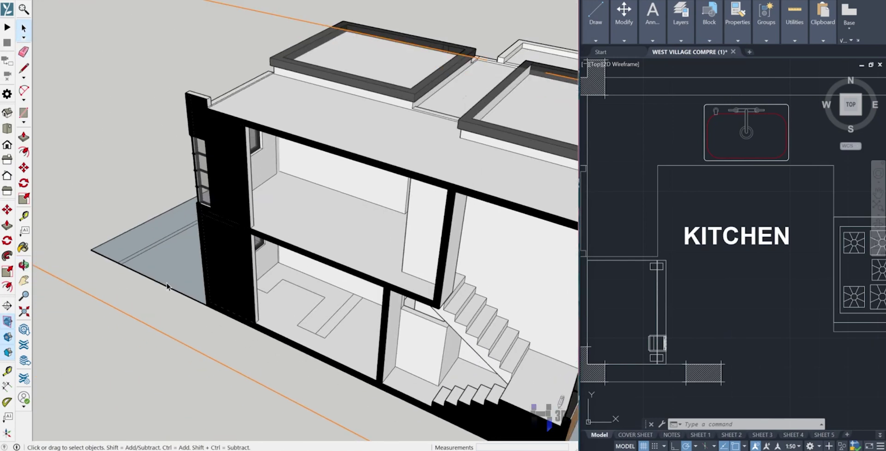
# Step: Copy the U-shaped counter outline from the kitchen floor and paste it beside the separate kitchen cabinet model
pyautogui.scroll(3, 261, 273)
pyautogui.hotkey('ctrl', 'v')
pyautogui.scroll(2, 271, 308)
pyautogui.scroll(-4, 212, 171)
pyautogui.scroll(5, 393, 370)
pyautogui.press('m')
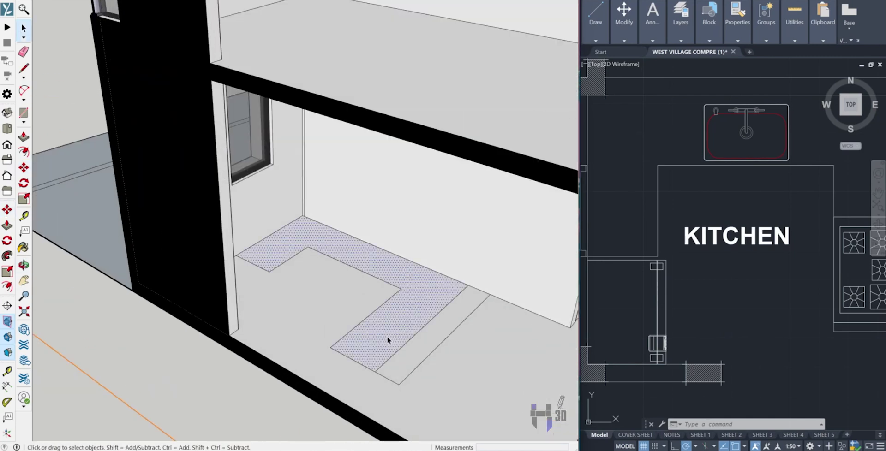
pyautogui.scroll(-5, 253, 73)
pyautogui.scroll(5, 309, 162)
pyautogui.hotkey('ctrl', 'v')
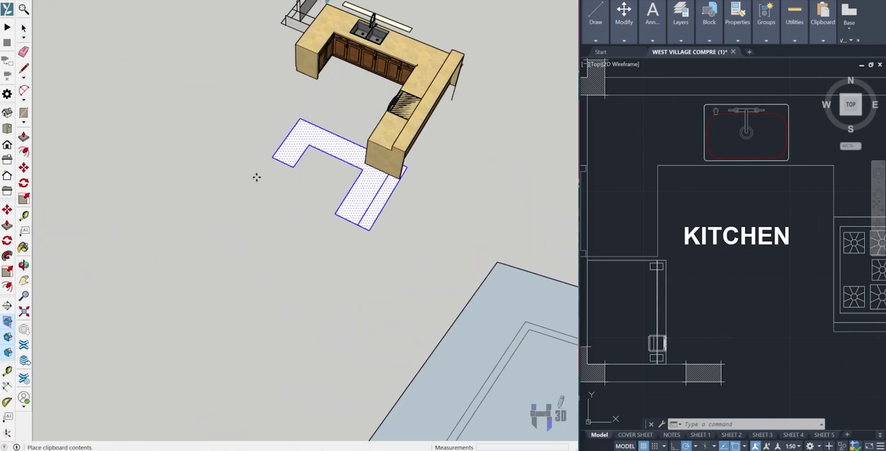
pyautogui.scroll(-3, 416, 258)
pyautogui.scroll(4, 380, 242)
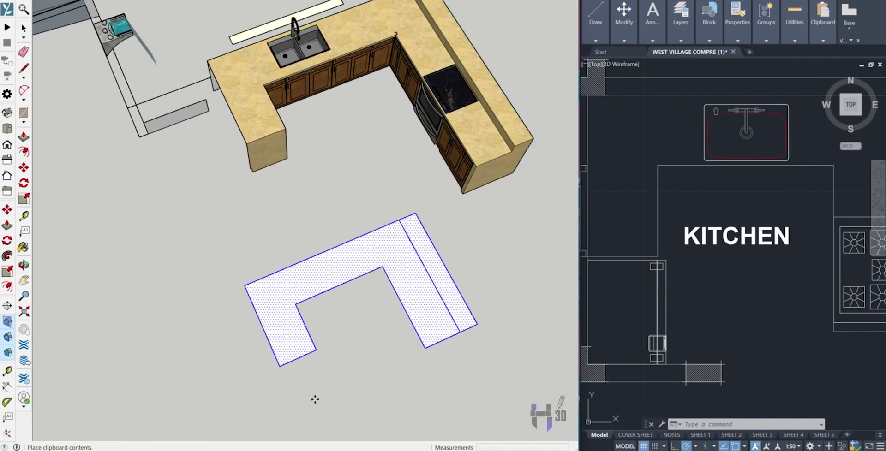
pyautogui.scroll(3, 303, 290)
pyautogui.click(298, 279)
# Step: Move the pasted counter outline away from the cabinet model's short return so it lies clear in front
pyautogui.moveTo(298, 279)
pyautogui.mouseDown(button='middle')
pyautogui.moveTo(112, 289)
pyautogui.moveTo(311, 254)
pyautogui.moveTo(265, 244)
pyautogui.mouseUp(button='middle')
pyautogui.click(264, 244)
pyautogui.moveTo(258, 198); pyautogui.dragTo(270, 210, button='middle')
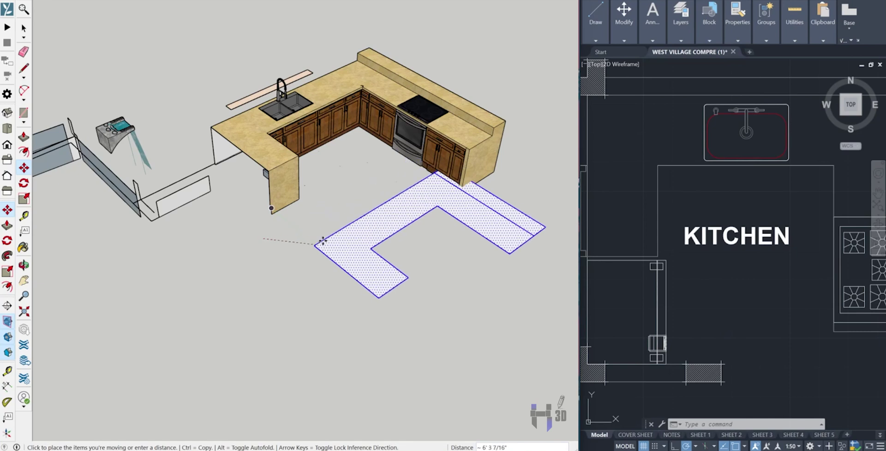
pyautogui.click(345, 262)
pyautogui.moveTo(344, 262); pyautogui.dragTo(425, 251, button='middle')
pyautogui.scroll(3, 365, 293)
pyautogui.scroll(5, 323, 138)
# Step: Compare the cabinet model's width with the counter outline using a temporary line along the end panel's base
pyautogui.press('space')
pyautogui.click(305, 107)
pyautogui.scroll(2, 305, 106)
pyautogui.scroll(-3, 302, 112)
pyautogui.moveTo(302, 113)
pyautogui.mouseDown(button='middle')
pyautogui.moveTo(149, 192)
pyautogui.moveTo(339, 292)
pyautogui.mouseUp(button='middle')
pyautogui.scroll(3, 134, 191)
pyautogui.scroll(-3, 340, 293)
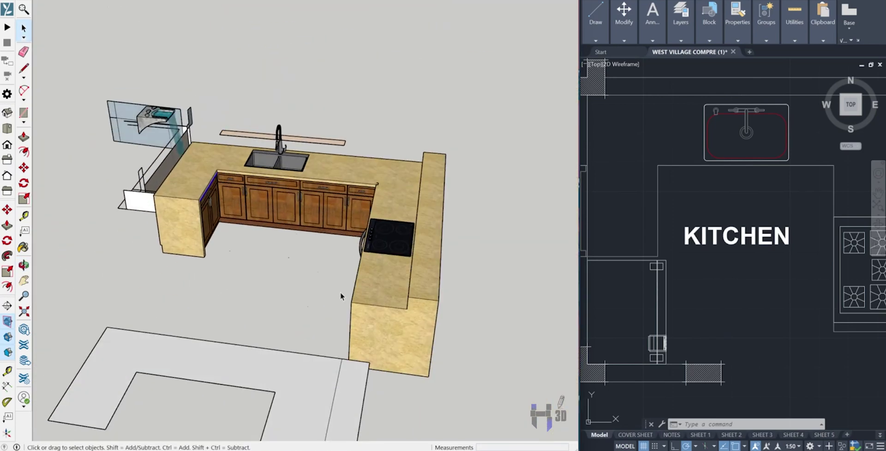
pyautogui.scroll(4, 391, 366)
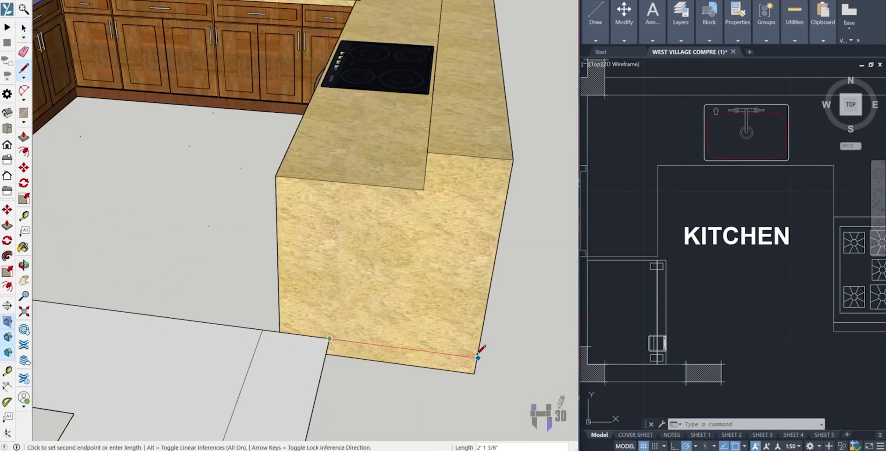
pyautogui.press('Escape')
# Step: Move the door and drawer front of the short return's cabinet outward along the red axis
pyautogui.scroll(-3, 475, 344)
pyautogui.moveTo(108, 129); pyautogui.dragTo(194, 194, button='middle')
pyautogui.scroll(-2, 194, 194)
pyautogui.scroll(6, 194, 194)
pyautogui.press('p')
pyautogui.click(349, 213)
pyautogui.click(349, 213)
pyautogui.press('space')
pyautogui.moveTo(349, 213); pyautogui.dragTo(260, 189, button='middle')
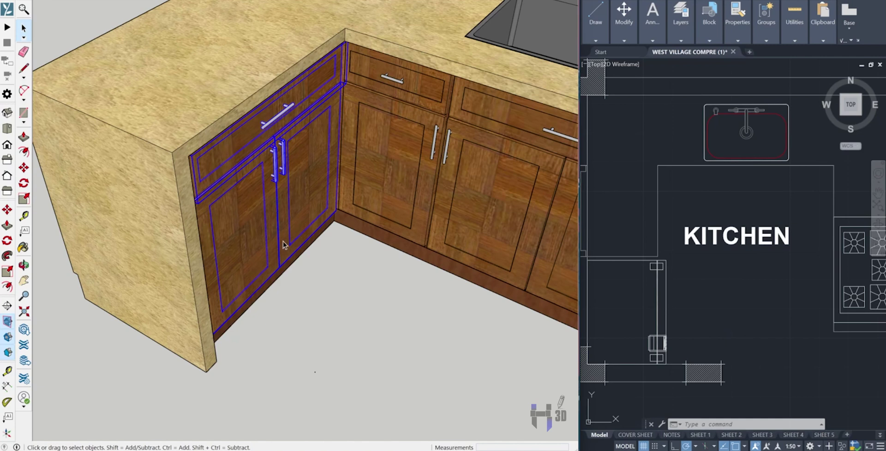
pyautogui.press('m')
pyautogui.click(282, 284)
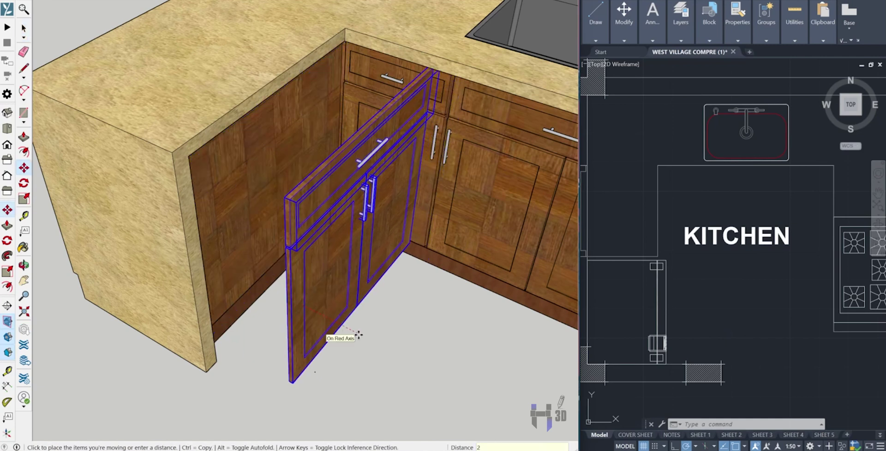
pyautogui.press('Escape')
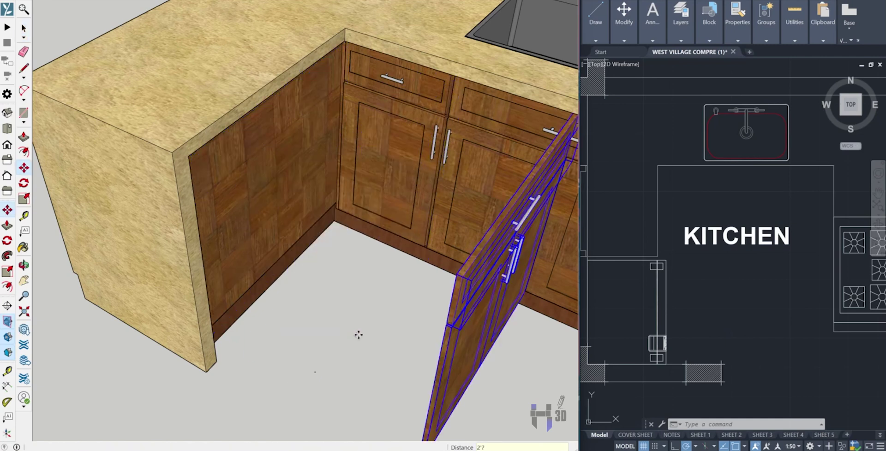
pyautogui.click(337, 327)
# Step: Push/Pull the exposed wooden face of the short return's cabinet body out to the moved door front
pyautogui.press('p')
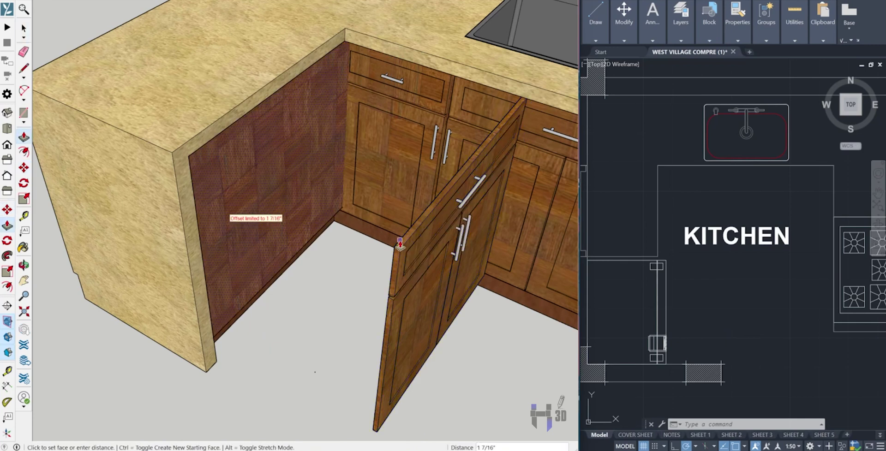
pyautogui.click(402, 240)
pyautogui.scroll(5, 401, 239)
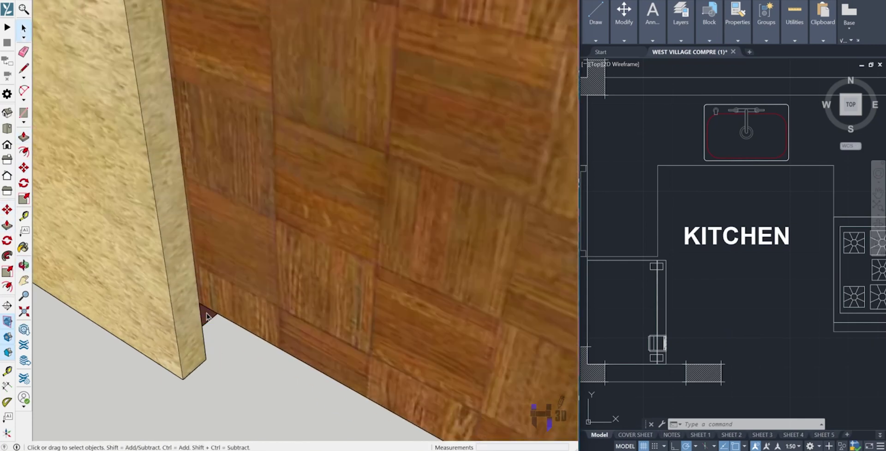
pyautogui.press('p')
pyautogui.scroll(-5, 283, 353)
pyautogui.moveTo(252, 341); pyautogui.dragTo(219, 328, button='middle')
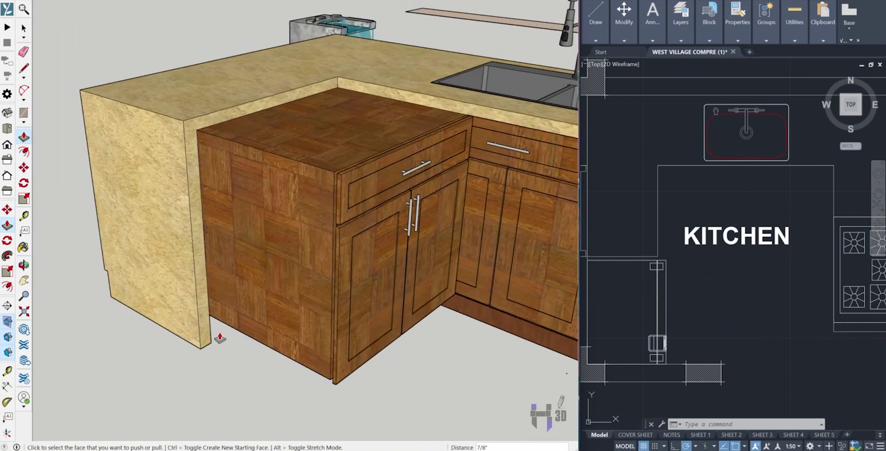
# Step: Draw a dividing line on the toe kick beneath the extended cabinet of the short return
pyautogui.scroll(5, 268, 366)
pyautogui.moveTo(230, 290); pyautogui.dragTo(254, 214, button='middle')
pyautogui.click(399, 287)
pyautogui.press('space')
pyautogui.click(444, 271)
pyautogui.scroll(-3, 440, 264)
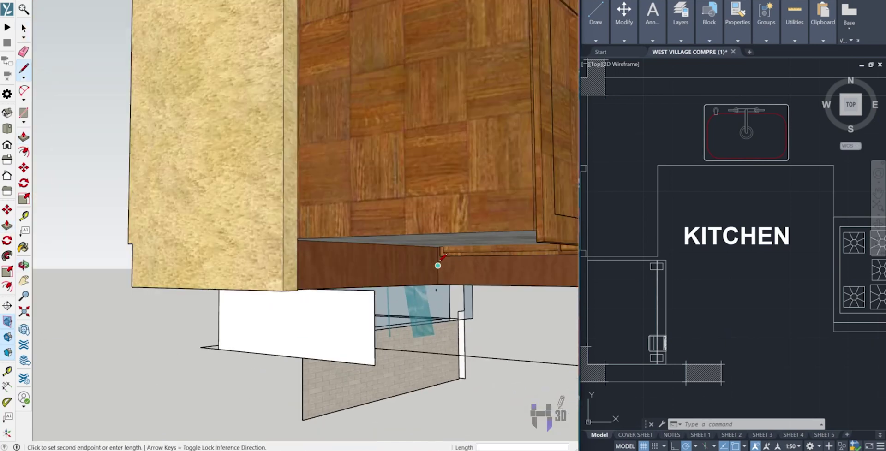
# Step: Push/Pull the toe kick faces to extend the base under the widened cabinet
pyautogui.press('p')
pyautogui.scroll(-5, 279, 277)
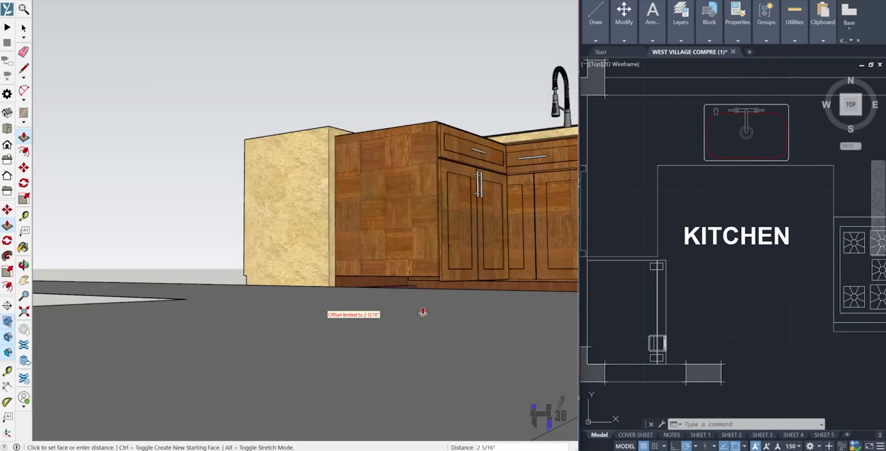
pyautogui.scroll(5, 421, 368)
pyautogui.click(454, 198)
pyautogui.click(401, 194)
pyautogui.moveTo(402, 194); pyautogui.dragTo(157, 245, button='middle')
# Step: Push/Pull the inner edge of the short return's countertop and end panel about 2' 1 11/16" over the extended cabinet
pyautogui.scroll(5, 355, 204)
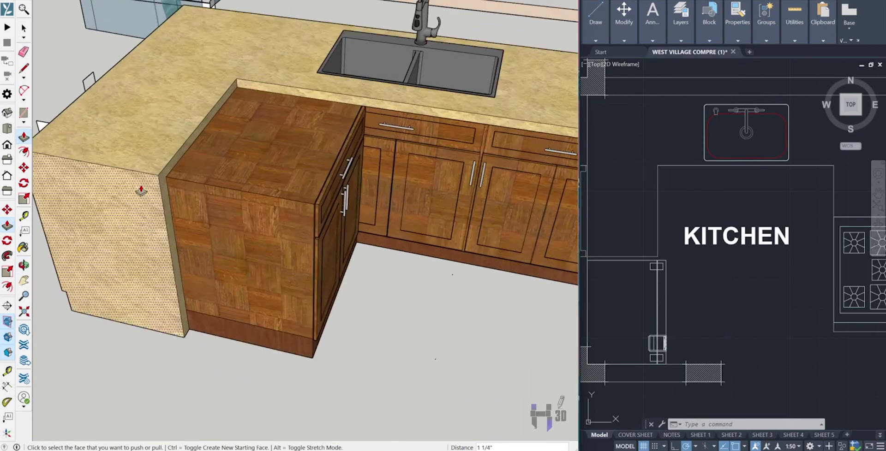
pyautogui.click(365, 198)
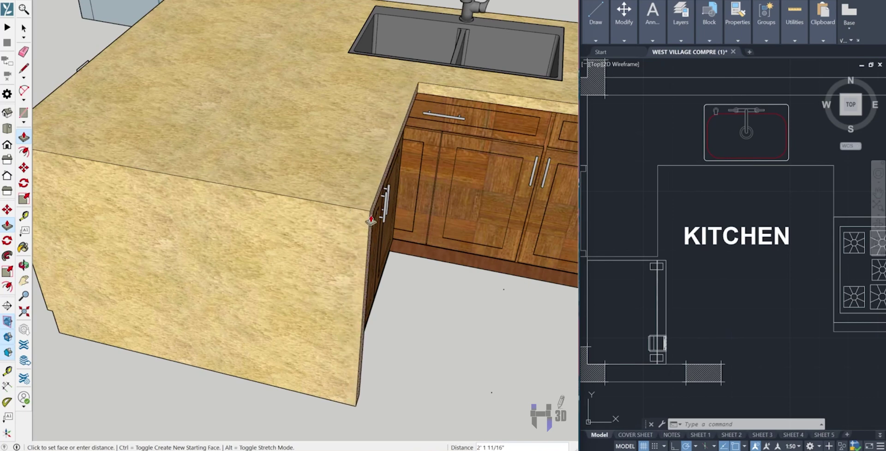
pyautogui.click(368, 220)
# Step: Move the short vertical edge at the end panel's lower outer corner to close the small notch
pyautogui.moveTo(368, 219); pyautogui.dragTo(493, 253, button='middle')
pyautogui.scroll(6, 213, 348)
pyautogui.press('space')
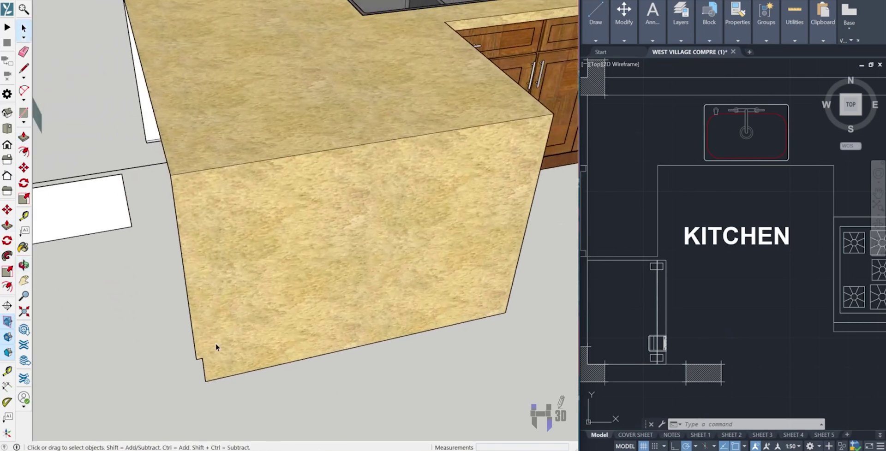
pyautogui.scroll(2, 242, 334)
pyautogui.press('m')
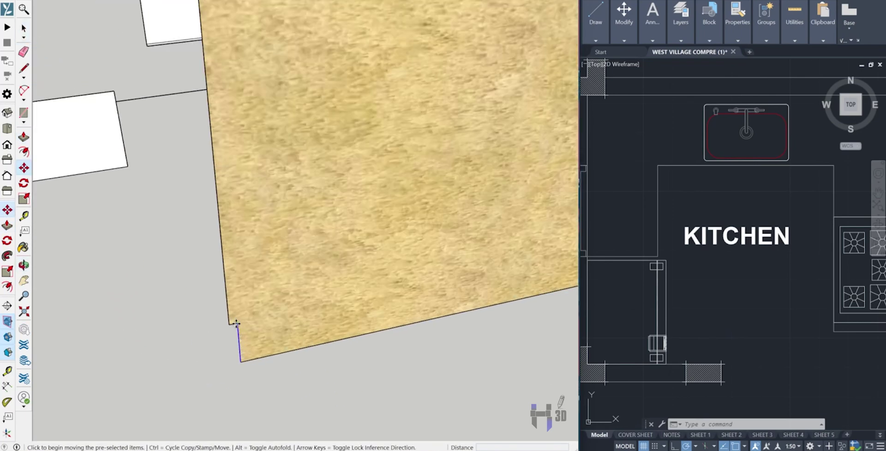
pyautogui.scroll(-5, 230, 324)
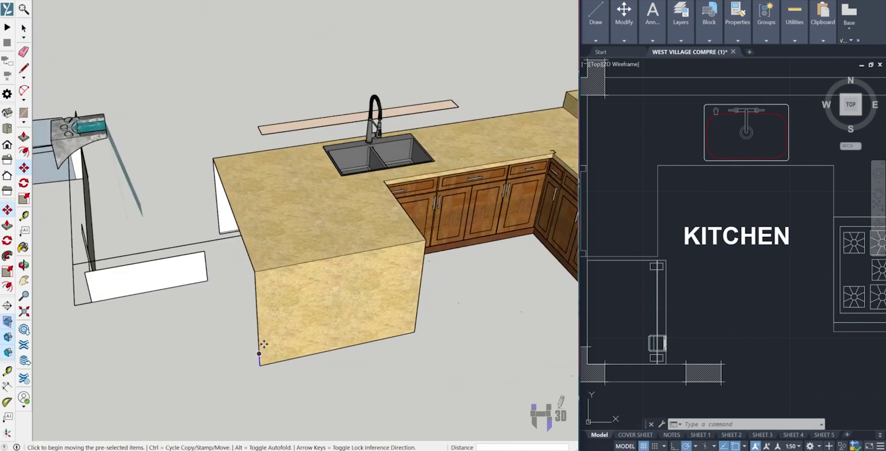
# Step: Move the outer edges of the short return's countertop and side panel inward along the red axis to narrow the return
pyautogui.scroll(3, 216, 187)
pyautogui.scroll(-6, 220, 237)
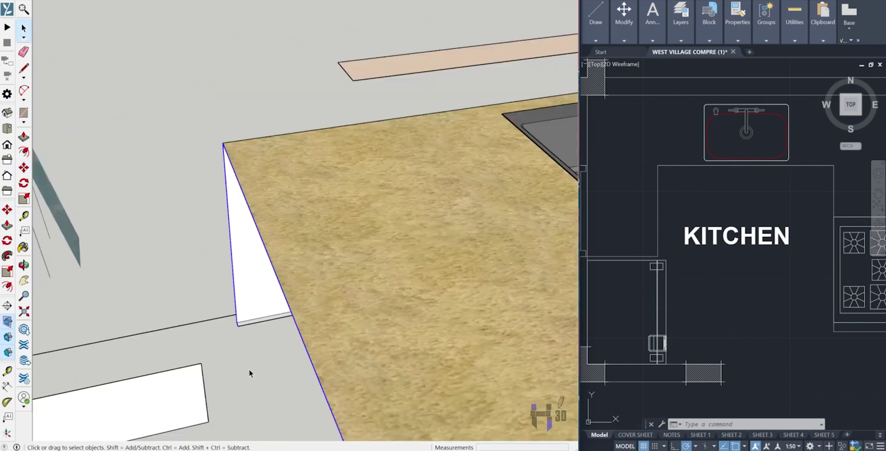
pyautogui.press('m')
pyautogui.click(253, 420)
pyautogui.click(275, 414)
pyautogui.scroll(-2, 323, 416)
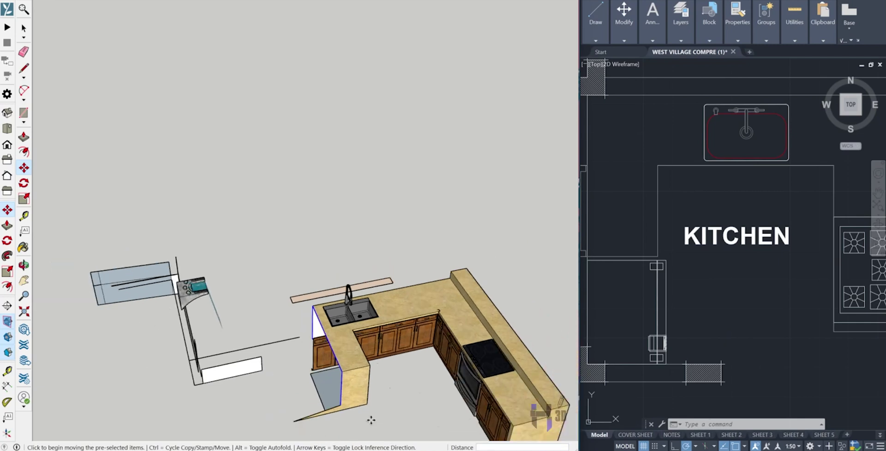
pyautogui.scroll(6, 257, 376)
pyautogui.press('space')
pyautogui.press('m')
pyautogui.click(252, 389)
pyautogui.scroll(-5, 277, 378)
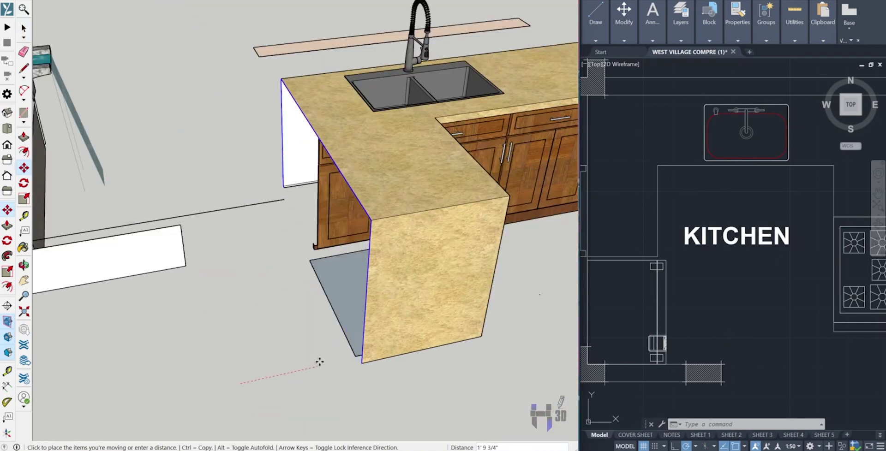
pyautogui.moveTo(307, 362)
pyautogui.mouseDown(button='middle')
pyautogui.moveTo(277, 389)
pyautogui.moveTo(342, 354)
pyautogui.moveTo(416, 251)
pyautogui.moveTo(51, 263)
pyautogui.mouseUp(button='middle')
pyautogui.click(329, 365)
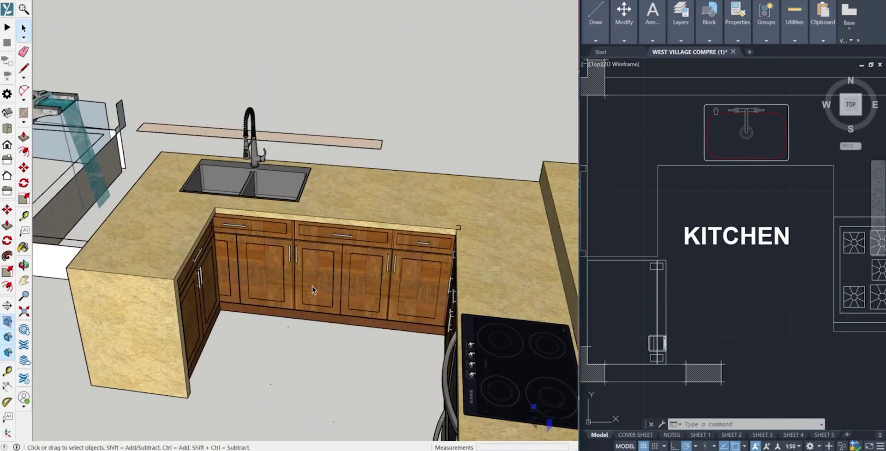
# Step: Scale the row of doors and drawer fronts below the sink from its outer end to fit the shortened counter
pyautogui.moveTo(312, 286)
pyautogui.mouseDown(button='middle')
pyautogui.moveTo(359, 271)
pyautogui.moveTo(227, 230)
pyautogui.mouseUp(button='middle')
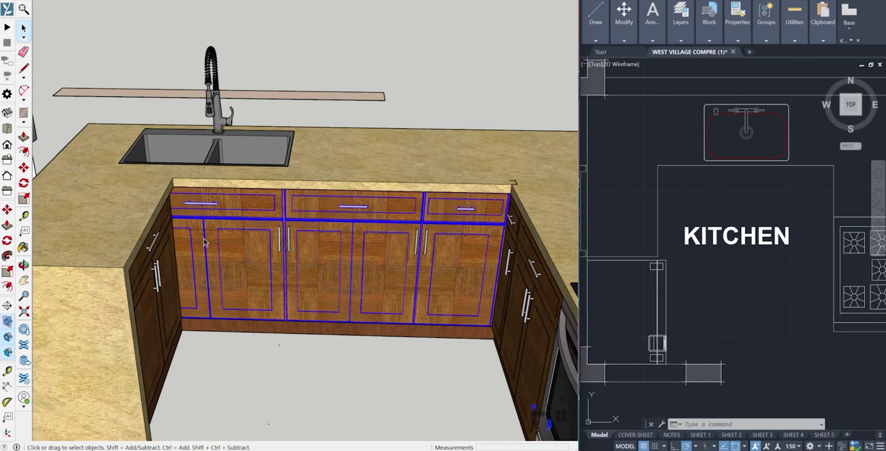
pyautogui.click(205, 243)
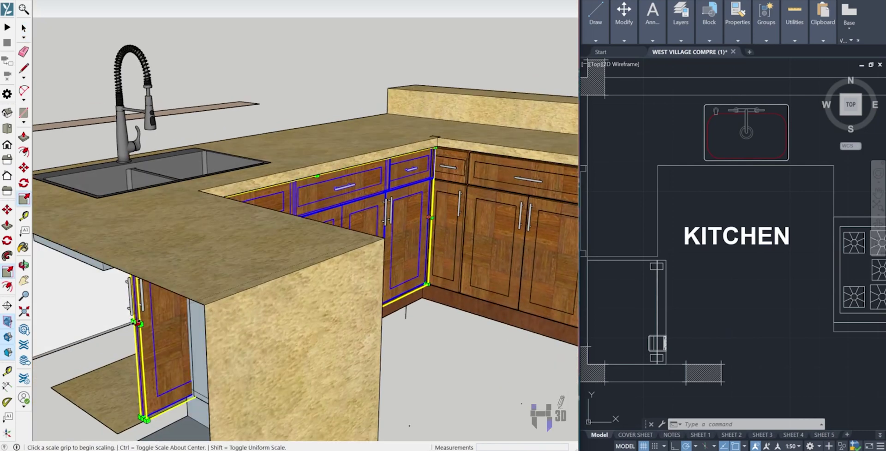
pyautogui.click(138, 323)
pyautogui.moveTo(138, 323)
pyautogui.mouseDown(button='middle')
pyautogui.moveTo(158, 362)
pyautogui.moveTo(306, 390)
pyautogui.moveTo(428, 232)
pyautogui.moveTo(198, 242)
pyautogui.moveTo(394, 219)
pyautogui.moveTo(319, 210)
pyautogui.moveTo(249, 226)
pyautogui.mouseUp(button='middle')
pyautogui.scroll(3, 198, 242)
pyautogui.scroll(-3, 198, 242)
pyautogui.press('space')
# Step: Close the oversized countertop opening beside the sink with Push/Pull so the counter surrounds the double basin
pyautogui.scroll(3, 257, 182)
pyautogui.scroll(3, 320, 230)
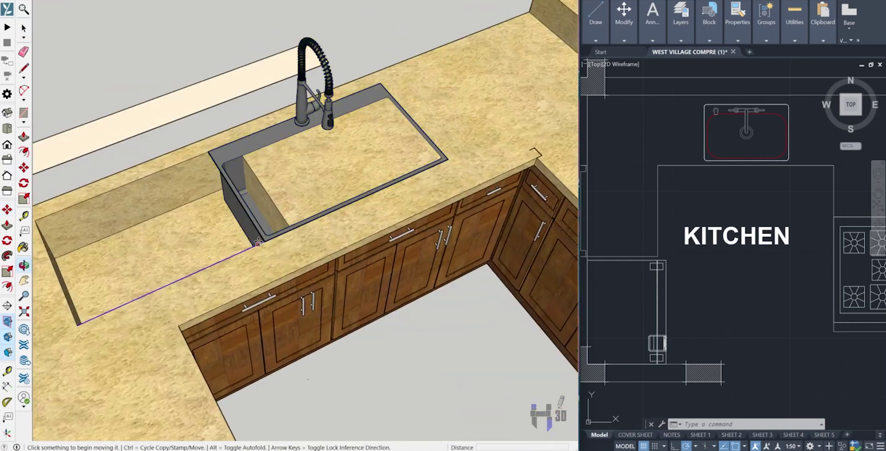
pyautogui.press('p')
pyautogui.scroll(4, 418, 135)
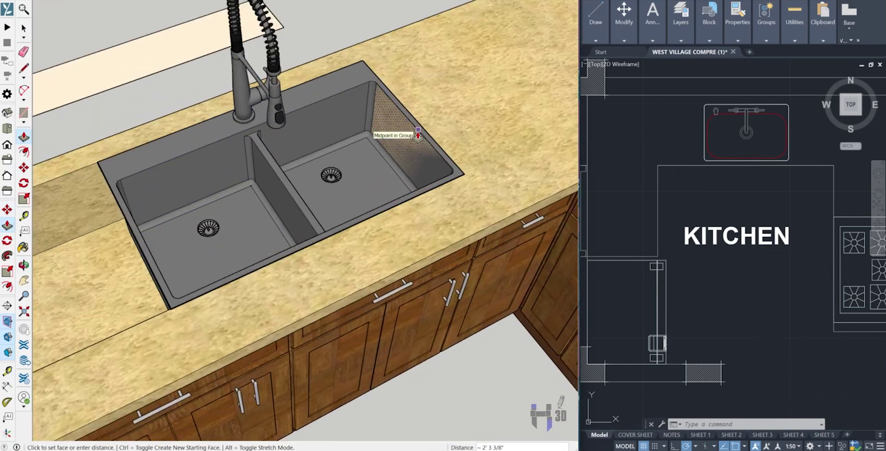
pyautogui.scroll(3, 332, 198)
pyautogui.scroll(-6, 484, 214)
pyautogui.moveTo(485, 213); pyautogui.dragTo(250, 173, button='middle')
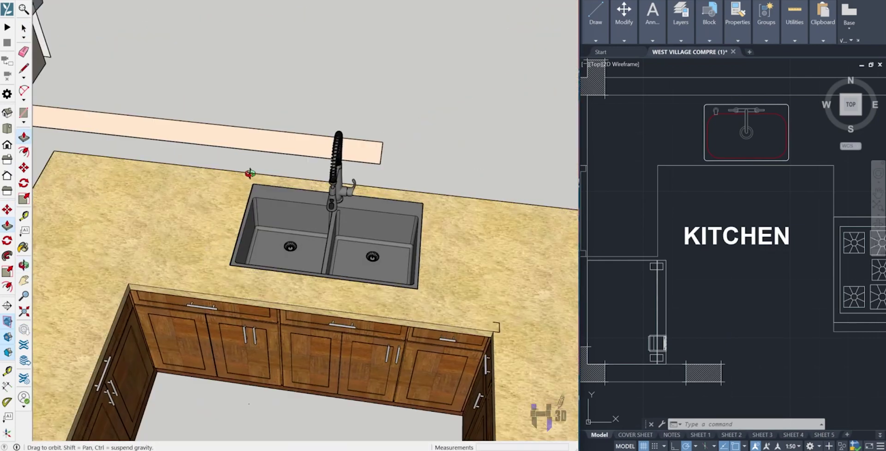
# Step: Delete the leftover strip behind the sink counter
pyautogui.scroll(3, 250, 173)
pyautogui.scroll(-4, 178, 268)
pyautogui.scroll(2, 184, 261)
pyautogui.press('e')
pyautogui.click(344, 143)
pyautogui.scroll(-5, 350, 139)
pyautogui.moveTo(349, 140)
pyautogui.mouseDown(button='middle')
pyautogui.moveTo(277, 175)
pyautogui.moveTo(257, 198)
pyautogui.moveTo(448, 368)
pyautogui.moveTo(301, 329)
pyautogui.mouseUp(button='middle')
pyautogui.scroll(2, 257, 198)
pyautogui.press('space')
pyautogui.press('Delete')
# Step: Select both faces of the traced counter outline and move it along the red axis toward the resized kitchen counter
pyautogui.scroll(-4, 283, 190)
pyautogui.scroll(1, 300, 328)
pyautogui.click(346, 295)
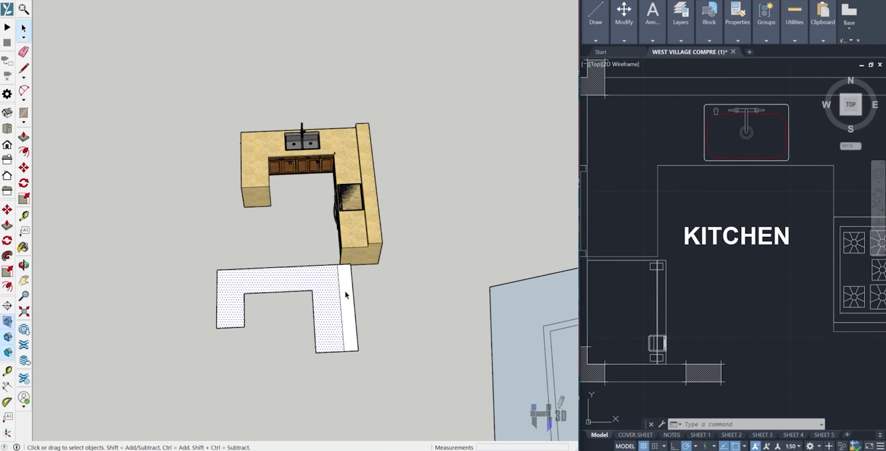
pyautogui.click(235, 287)
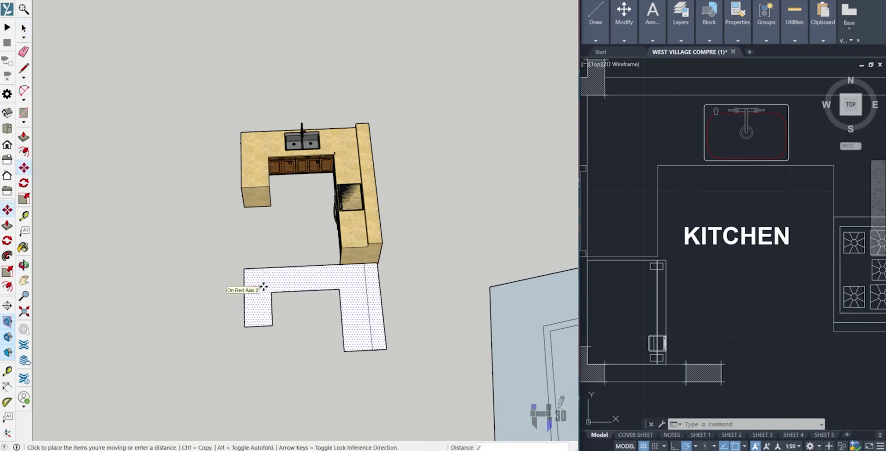
pyautogui.moveTo(264, 287); pyautogui.dragTo(257, 305, button='middle')
pyautogui.scroll(5, 277, 265)
pyautogui.scroll(-4, 277, 265)
pyautogui.moveTo(277, 265)
pyautogui.mouseDown(button='middle')
pyautogui.moveTo(111, 224)
pyautogui.moveTo(267, 266)
pyautogui.moveTo(249, 281)
pyautogui.mouseUp(button='middle')
# Step: Check the alignment between the traced outline's corner and the short return's corner with a temporary line along the green axis
pyautogui.press('l')
pyautogui.scroll(4, 228, 165)
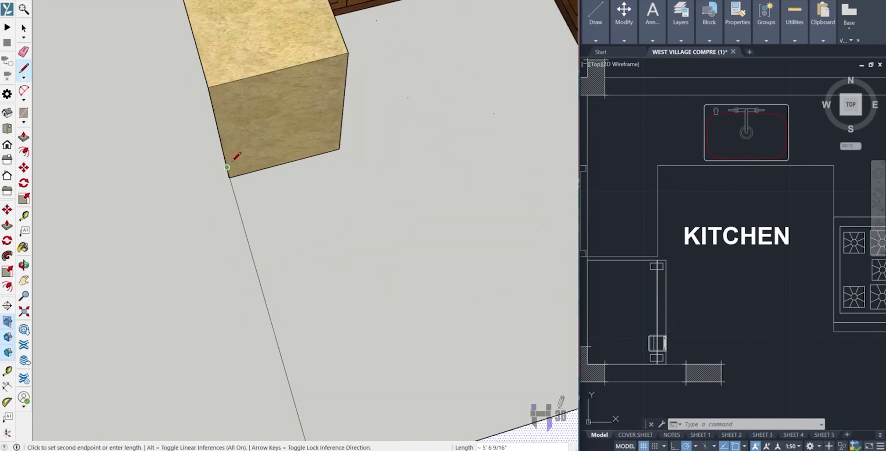
pyautogui.scroll(-3, 236, 158)
pyautogui.press('Escape')
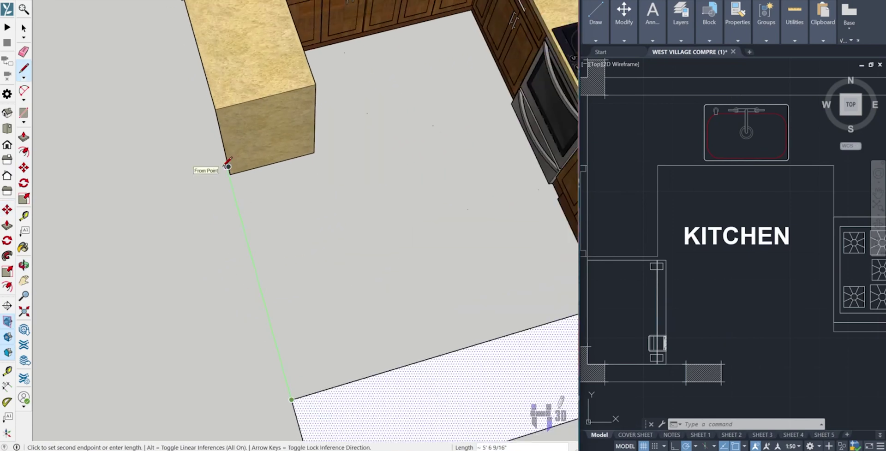
pyautogui.scroll(-1, 228, 165)
# Step: Move the traced outline along the red axis again so its outer edge lines up with the kitchen counter's edge
pyautogui.press('m')
pyautogui.click(323, 406)
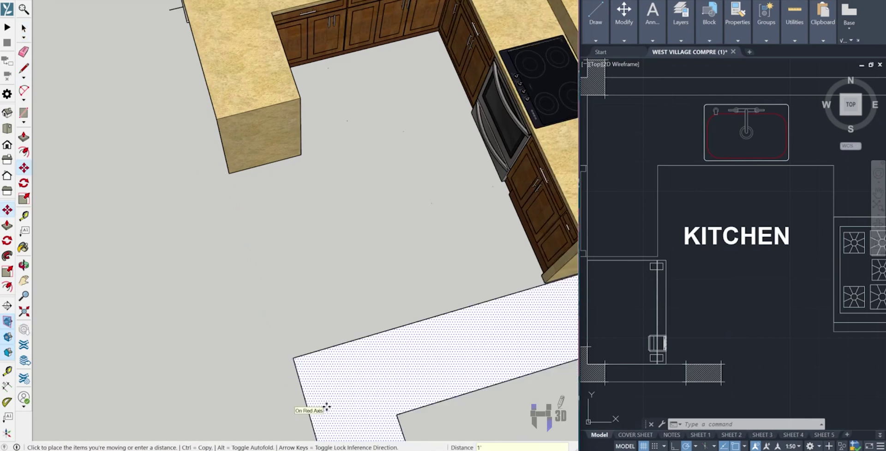
pyautogui.press('Escape')
pyautogui.click(325, 406)
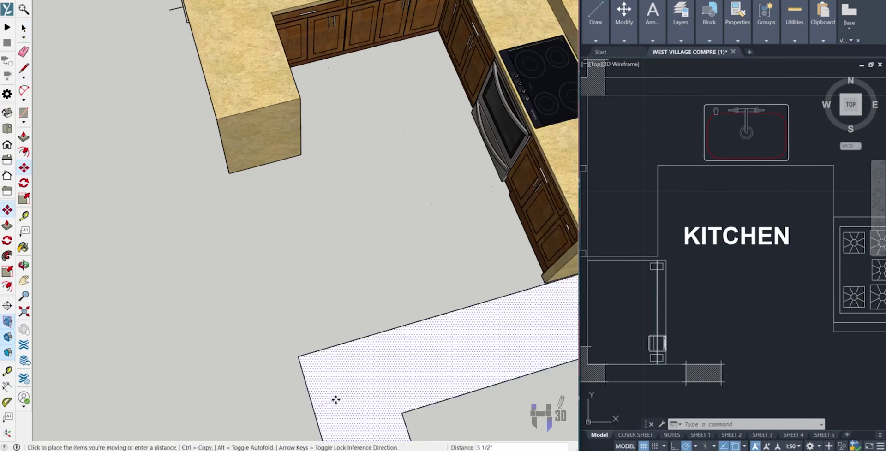
pyautogui.scroll(-5, 336, 399)
pyautogui.moveTo(293, 360)
pyautogui.mouseDown(button='middle')
pyautogui.moveTo(222, 279)
pyautogui.moveTo(418, 315)
pyautogui.moveTo(356, 351)
pyautogui.moveTo(402, 386)
pyautogui.moveTo(259, 271)
pyautogui.moveTo(24, 292)
pyautogui.moveTo(304, 345)
pyautogui.mouseUp(button='middle')
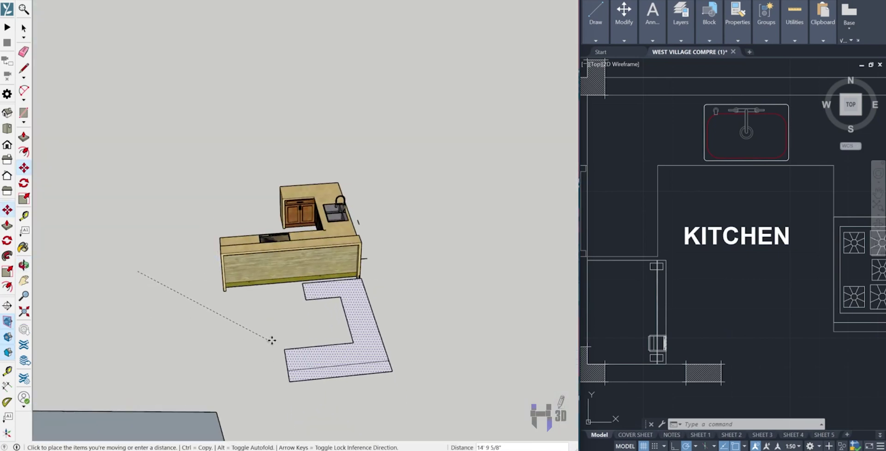
pyautogui.scroll(8, 272, 343)
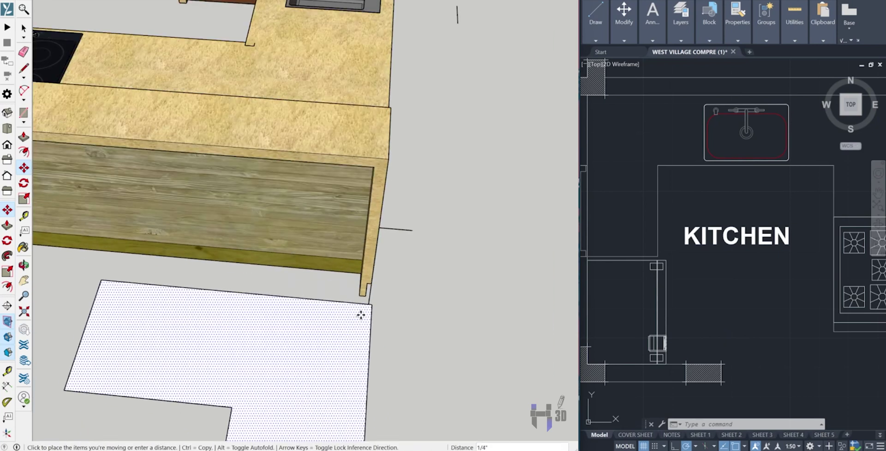
pyautogui.click(299, 298)
# Step: Extend the end panel's inner face below the raised bar to the reference line from the traced outline with Push/Pull
pyautogui.scroll(-5, 295, 323)
pyautogui.moveTo(307, 336)
pyautogui.mouseDown(button='middle')
pyautogui.moveTo(435, 302)
pyautogui.moveTo(407, 311)
pyautogui.mouseUp(button='middle')
pyautogui.press('e')
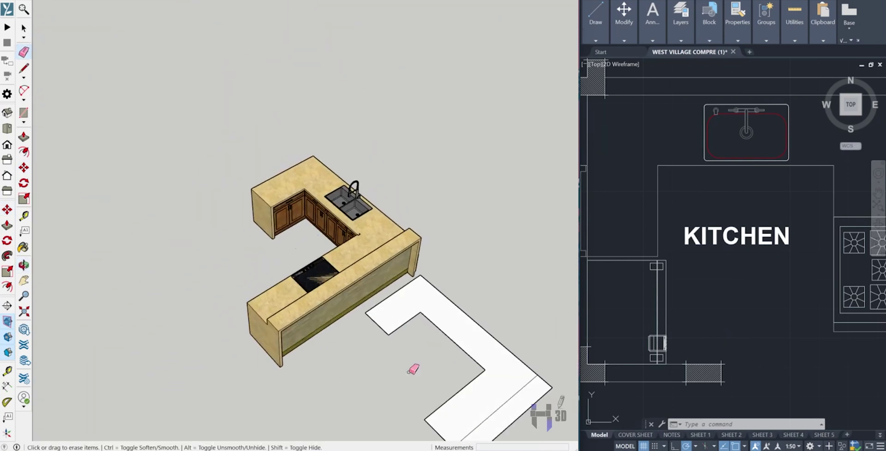
pyautogui.moveTo(427, 364); pyautogui.dragTo(176, 242, button='middle')
pyautogui.press('p')
pyautogui.scroll(4, 175, 241)
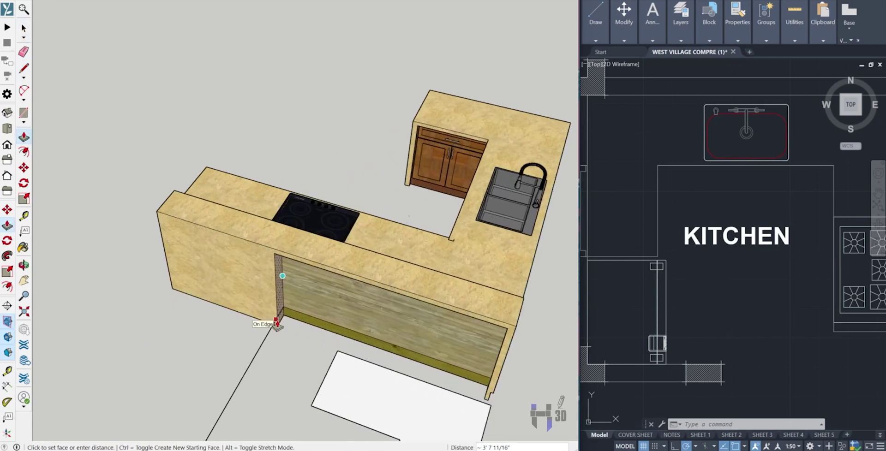
pyautogui.scroll(3, 277, 326)
pyautogui.scroll(2, 295, 327)
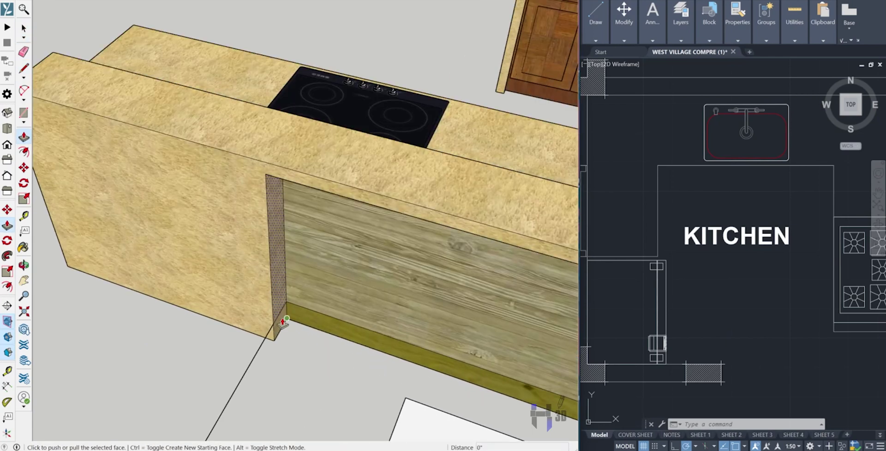
pyautogui.moveTo(282, 319); pyautogui.dragTo(279, 307)
pyautogui.press('space')
pyautogui.hotkey('ctrl', 'z')
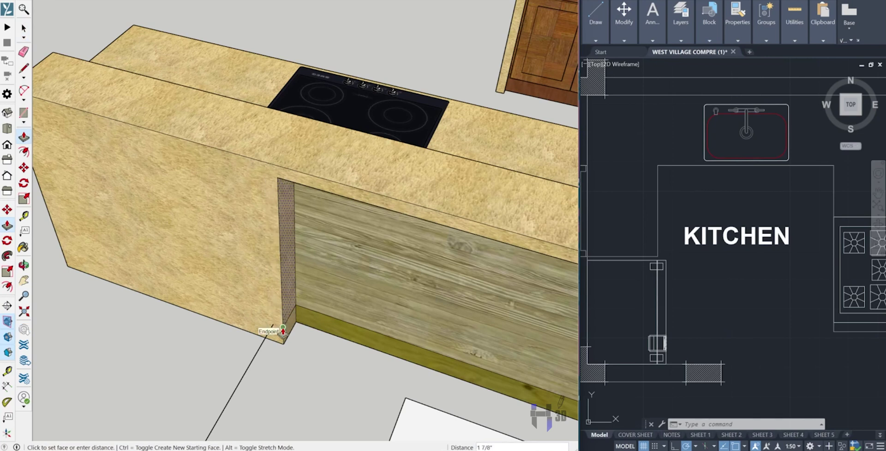
# Step: Draw a short line connecting the reference line's endpoint to the lower edge of the panel under the raised bar
pyautogui.scroll(-5, 276, 340)
pyautogui.scroll(5, 272, 312)
pyautogui.scroll(2, 273, 329)
pyautogui.press('l')
pyautogui.click(275, 294)
pyautogui.click(292, 301)
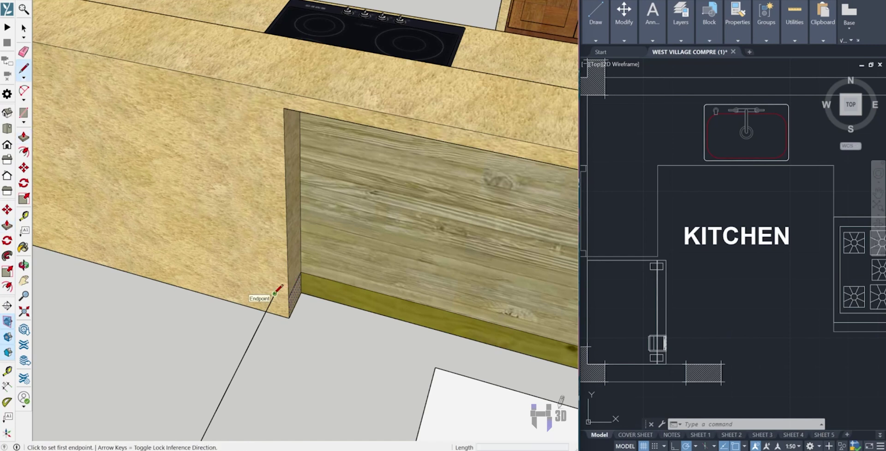
# Step: Remove the outer end panel and delete the doors, drawer fronts and toe kick between the oven and the counter's end
pyautogui.scroll(-4, 522, 293)
pyautogui.press('p')
pyautogui.moveTo(288, 264); pyautogui.dragTo(550, 307, button='middle')
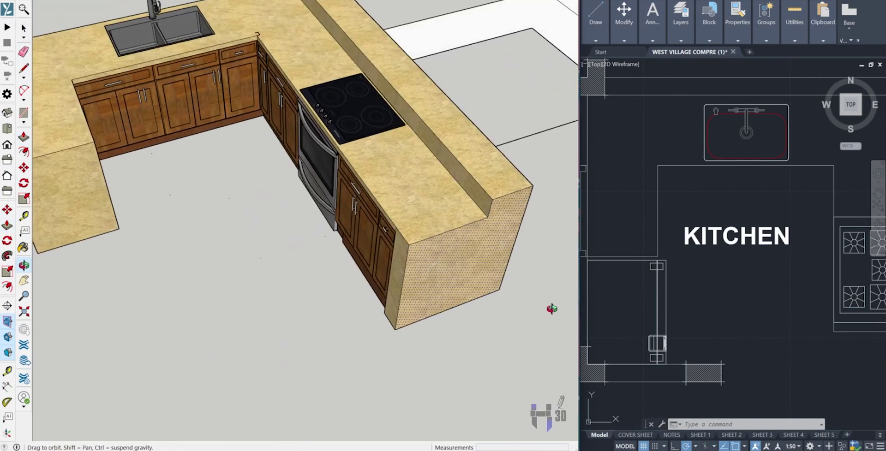
pyautogui.moveTo(406, 257)
pyautogui.mouseDown(button='middle')
pyautogui.moveTo(228, 253)
pyautogui.moveTo(323, 231)
pyautogui.mouseUp(button='middle')
pyautogui.press('space')
pyautogui.scroll(2, 387, 232)
pyautogui.click(387, 233)
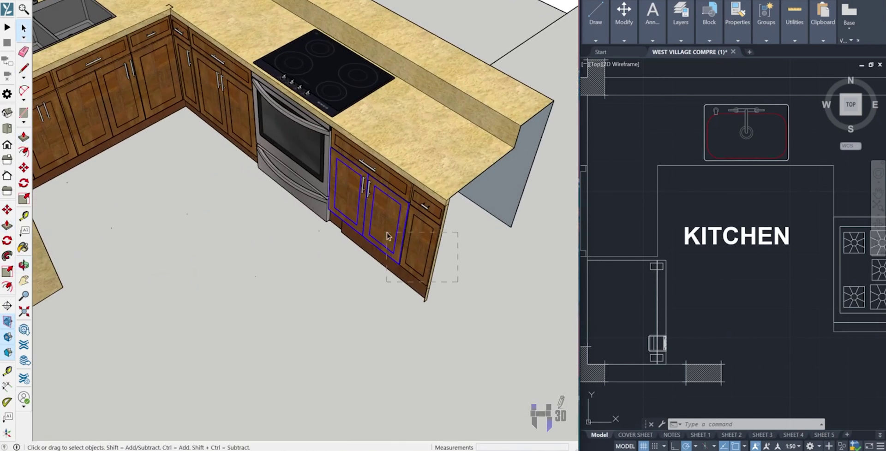
pyautogui.scroll(-2, 386, 233)
pyautogui.scroll(-3, 787, 292)
pyautogui.moveTo(379, 300)
pyautogui.mouseDown(button='middle')
pyautogui.moveTo(323, 351)
pyautogui.moveTo(211, 367)
pyautogui.moveTo(82, 288)
pyautogui.moveTo(180, 406)
pyautogui.moveTo(477, 271)
pyautogui.mouseUp(button='middle')
pyautogui.scroll(4, 363, 203)
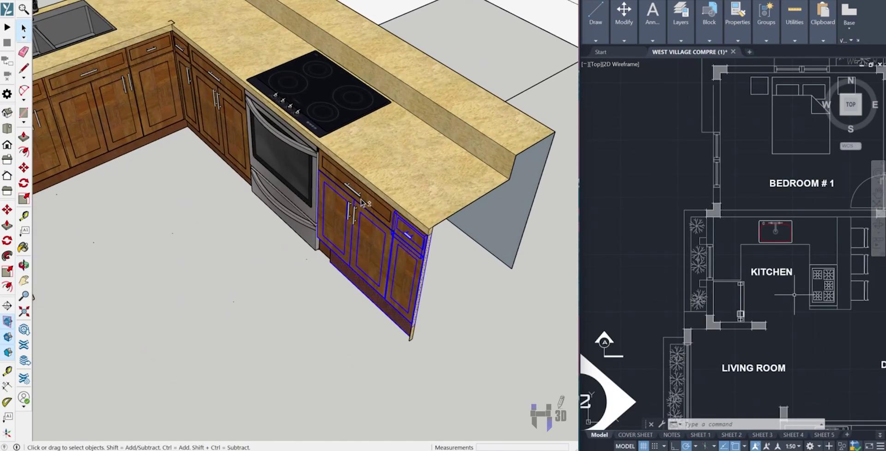
pyautogui.press('Delete')
# Step: Delete the leftover door handles and the small stray panel piece beside the oven
pyautogui.scroll(2, 362, 277)
pyautogui.moveTo(362, 277); pyautogui.dragTo(337, 296, button='middle')
pyautogui.scroll(-3, 331, 317)
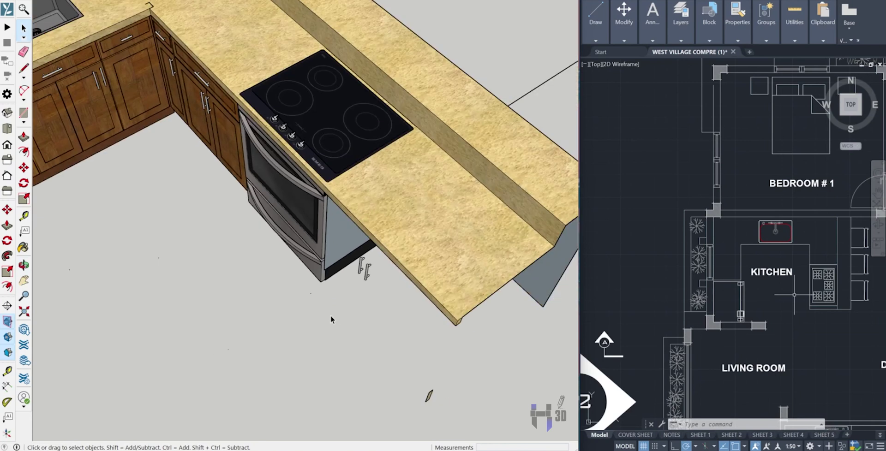
pyautogui.scroll(3, 327, 235)
pyautogui.scroll(3, 326, 235)
pyautogui.scroll(-5, 299, 206)
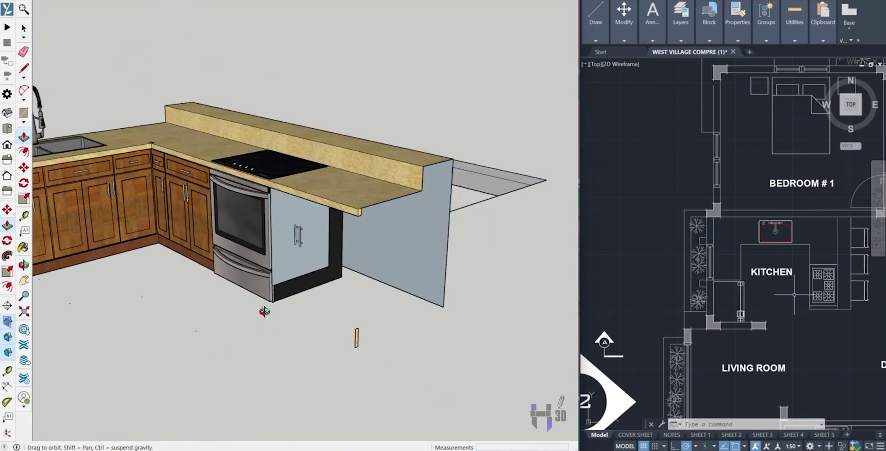
pyautogui.moveTo(258, 306); pyautogui.dragTo(370, 409, button='middle')
pyautogui.press('space')
pyautogui.scroll(4, 365, 318)
pyautogui.click(365, 296)
pyautogui.scroll(-4, 392, 361)
pyautogui.scroll(-6, 336, 319)
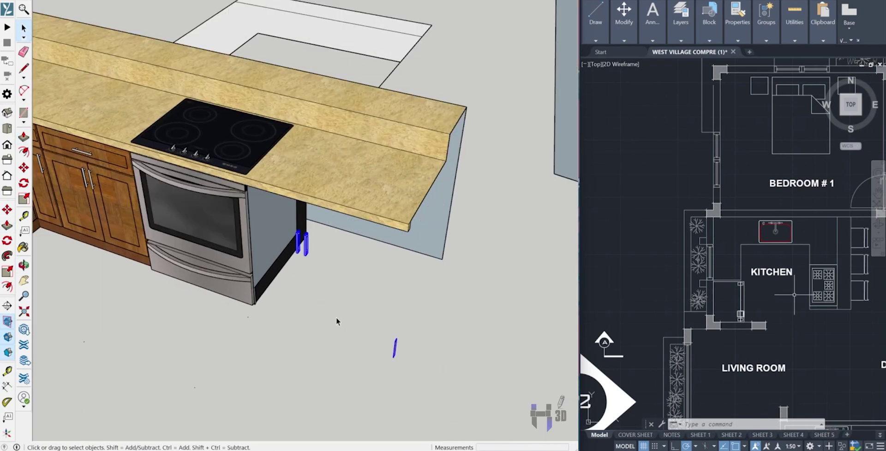
pyautogui.moveTo(317, 336)
pyautogui.mouseDown(button='middle')
pyautogui.moveTo(230, 268)
pyautogui.moveTo(332, 306)
pyautogui.mouseUp(button='middle')
# Step: Move the open end edges of the countertop and raised bar inward to just beyond the cooktop
pyautogui.scroll(5, 330, 306)
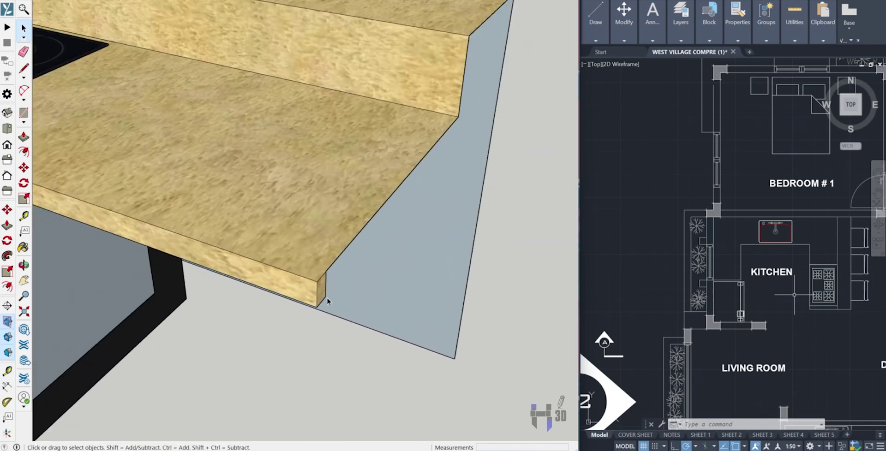
pyautogui.scroll(-5, 327, 298)
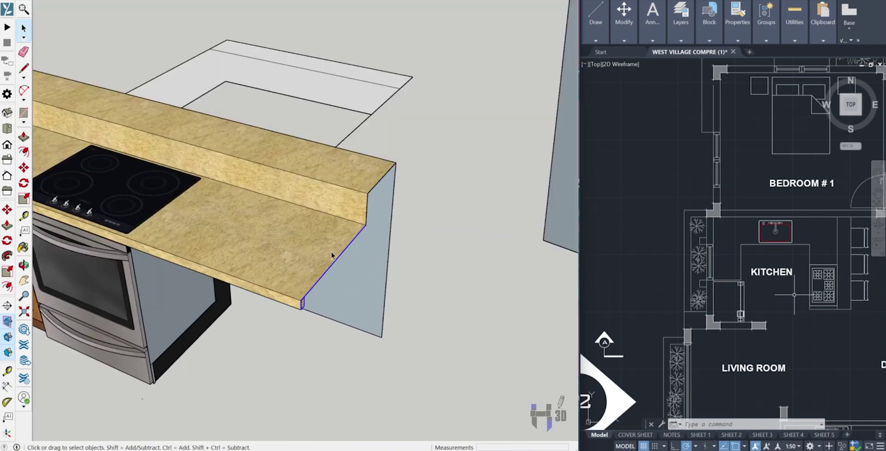
pyautogui.scroll(5, 363, 200)
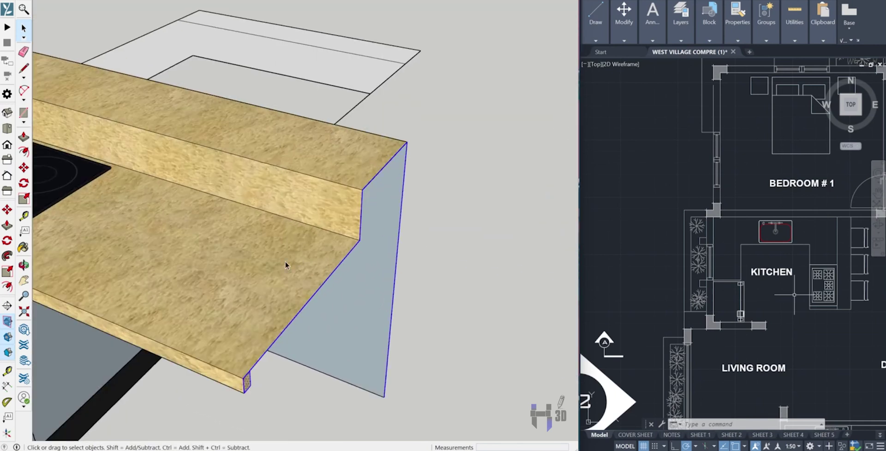
pyautogui.scroll(-5, 286, 266)
pyautogui.hotkey('ctrl', 'z')
pyautogui.press('m')
pyautogui.moveTo(294, 323)
pyautogui.mouseDown(button='middle')
pyautogui.moveTo(402, 320)
pyautogui.moveTo(277, 321)
pyautogui.mouseUp(button='middle')
pyautogui.scroll(3, 172, 322)
pyautogui.press('space')
# Step: Scale the double-door and drawer unit beside the oven from its oven-side grip
pyautogui.press('s')
pyautogui.scroll(2, 250, 286)
pyautogui.click(267, 323)
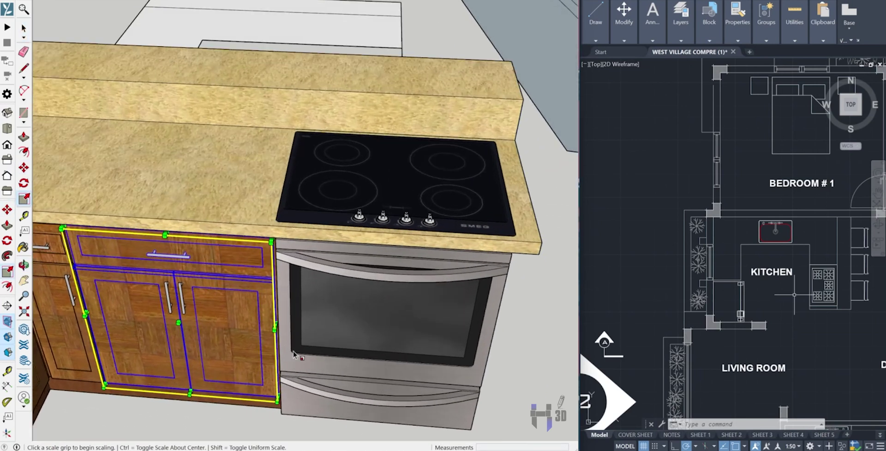
pyautogui.click(268, 324)
pyautogui.press('space')
# Step: Delete the leftover cabinet side face covering the oven's outer side
pyautogui.moveTo(277, 300); pyautogui.dragTo(334, 240, button='middle')
pyautogui.click(334, 241)
pyautogui.press('space')
pyautogui.moveTo(339, 205)
pyautogui.mouseDown(button='middle')
pyautogui.moveTo(394, 298)
pyautogui.moveTo(405, 231)
pyautogui.moveTo(396, 192)
pyautogui.mouseUp(button='middle')
pyautogui.click(394, 299)
pyautogui.scroll(3, 395, 295)
pyautogui.scroll(-2, 395, 193)
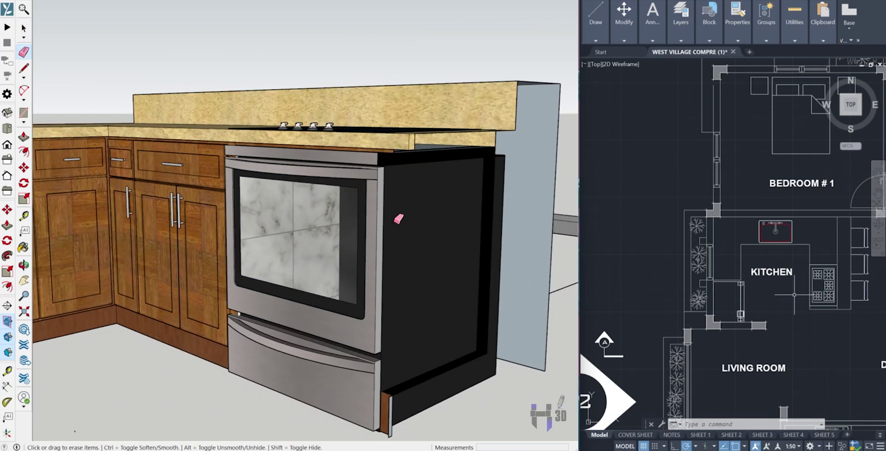
# Step: Bring the oven's recessed black side flush with Push/Pull and erase the toe-kick stub at its lower front corner
pyautogui.press('p')
pyautogui.scroll(3, 397, 383)
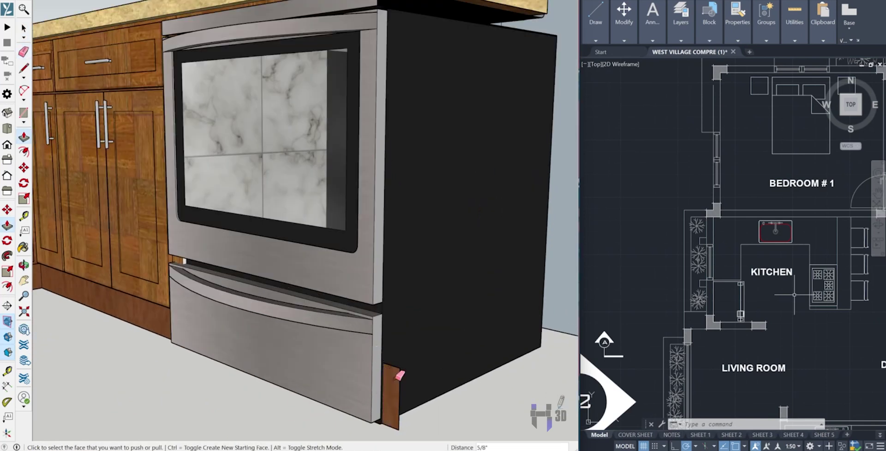
pyautogui.press('e')
pyautogui.scroll(-5, 339, 411)
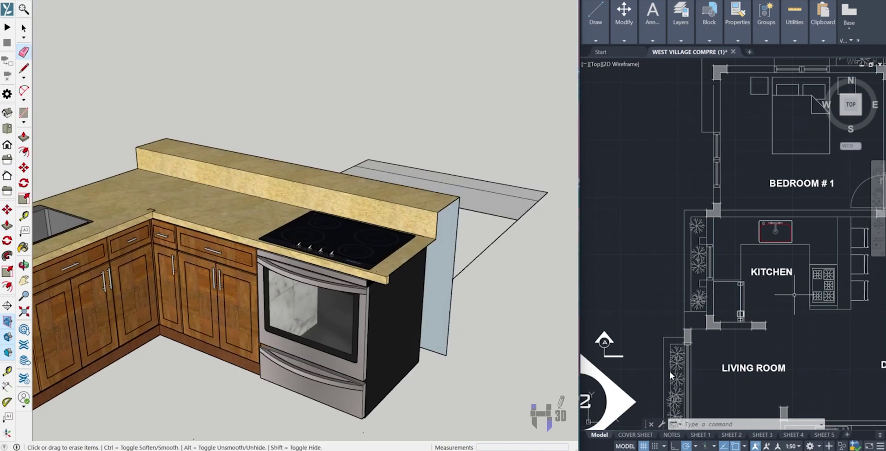
# Step: Draw lines from the back panel's bottom corner along the red axis and up to the countertop corner to form an end panel
pyautogui.scroll(5, 850, 297)
pyautogui.scroll(-4, 850, 297)
pyautogui.scroll(3, 414, 337)
pyautogui.scroll(2, 414, 336)
pyautogui.press('l')
pyautogui.click(417, 332)
pyautogui.scroll(-2, 419, 375)
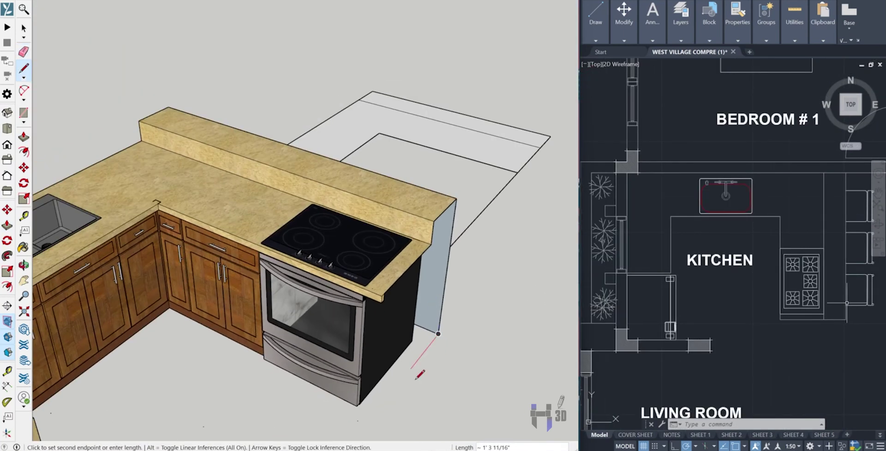
pyautogui.click(381, 302)
pyautogui.scroll(3, 402, 310)
# Step: Sample the Stone Brushed Khaki material from the countertop and apply it at the counter's new end
pyautogui.press('b')
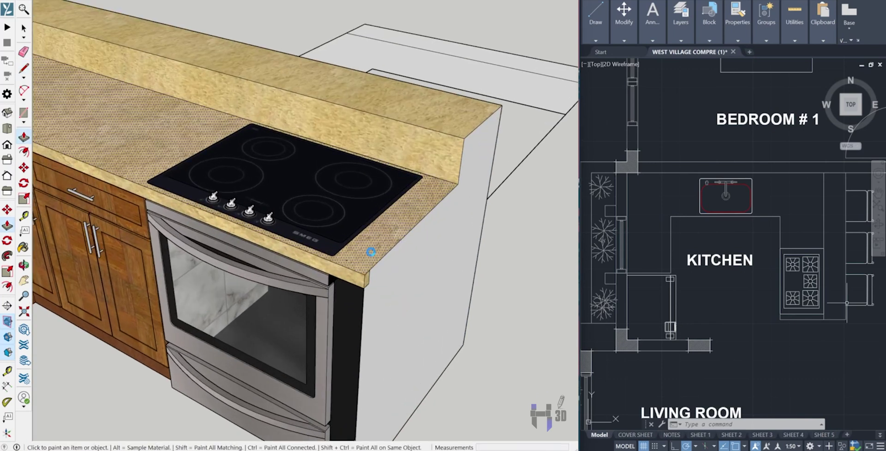
pyautogui.keyDown('alt'); pyautogui.click(336, 225); pyautogui.keyUp('alt')
pyautogui.click(346, 262)
pyautogui.moveTo(346, 262); pyautogui.dragTo(418, 242, button='middle')
pyautogui.moveTo(371, 201); pyautogui.dragTo(389, 253, button='middle')
# Step: Thicken the new end panel with Push/Pull and close the gap along the countertop's end
pyautogui.press('p')
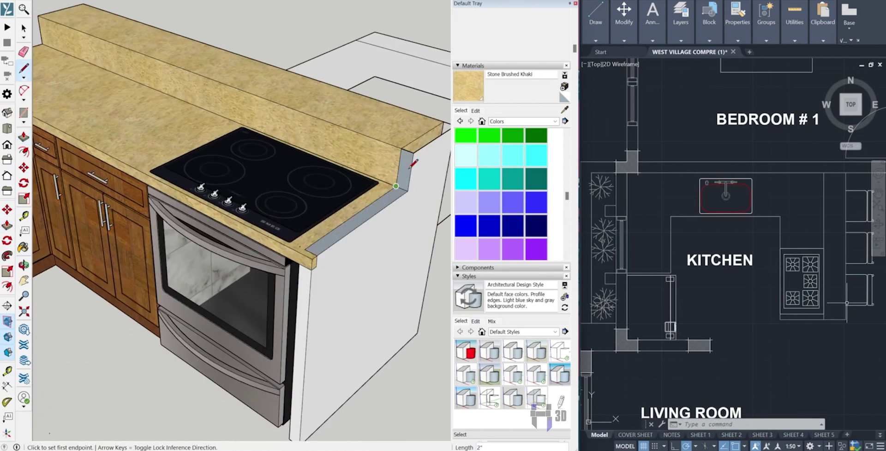
pyautogui.scroll(-2, 450, 121)
pyautogui.press('e')
# Step: Delete the narrow door and drawer front beside the inside corner together with their handles
pyautogui.moveTo(352, 198)
pyautogui.mouseDown(button='middle')
pyautogui.moveTo(443, 198)
pyautogui.moveTo(401, 129)
pyautogui.moveTo(277, 194)
pyautogui.moveTo(73, 271)
pyautogui.moveTo(283, 249)
pyautogui.moveTo(234, 175)
pyautogui.moveTo(277, 310)
pyautogui.moveTo(405, 353)
pyautogui.moveTo(256, 214)
pyautogui.moveTo(139, 198)
pyautogui.mouseUp(button='middle')
pyautogui.scroll(2, 128, 204)
pyautogui.press('space')
pyautogui.click(128, 204)
pyautogui.scroll(-3, 283, 309)
pyautogui.moveTo(283, 309)
pyautogui.mouseDown(button='middle')
pyautogui.moveTo(222, 259)
pyautogui.moveTo(190, 326)
pyautogui.moveTo(193, 227)
pyautogui.mouseUp(button='middle')
pyautogui.click(189, 326)
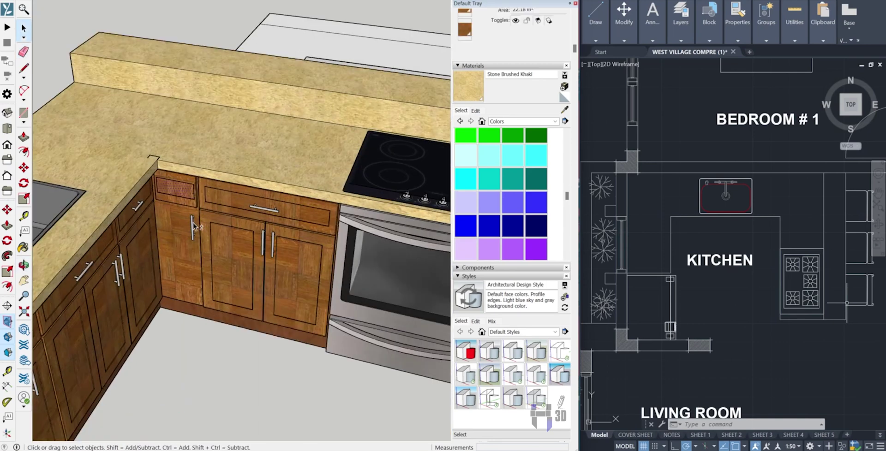
pyautogui.scroll(5, 194, 226)
pyautogui.click(200, 199)
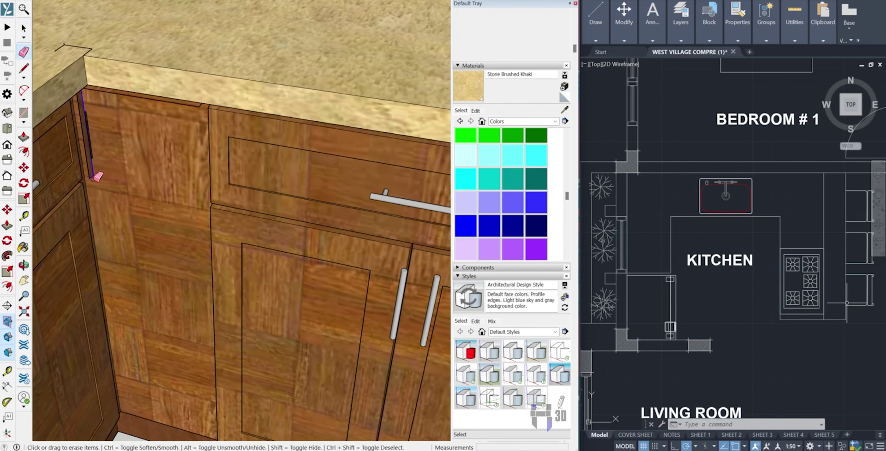
# Step: Move the double-door and drawer unit away from the oven to the cabinet's inside corner
pyautogui.scroll(-2, 89, 107)
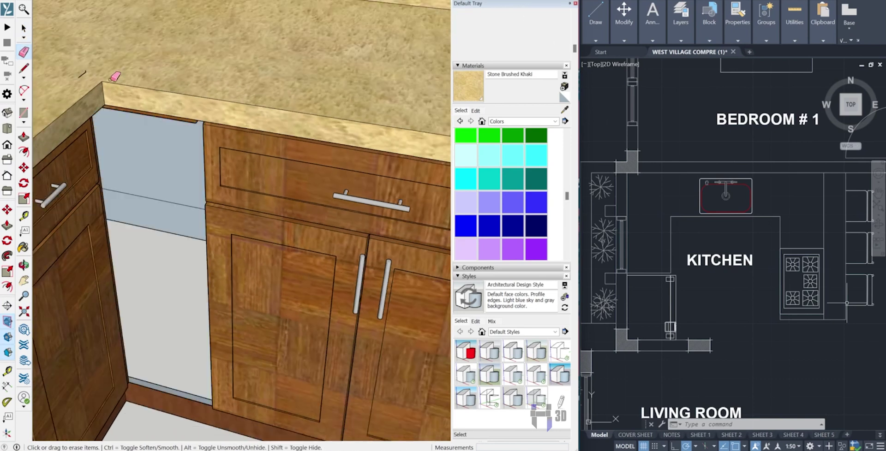
pyautogui.press('space')
pyautogui.scroll(-2, 190, 202)
pyautogui.click(258, 253)
pyautogui.scroll(-2, 158, 333)
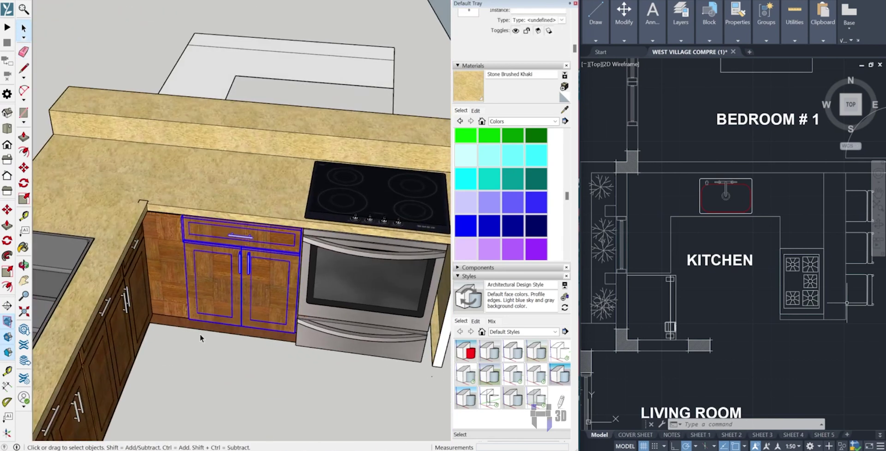
pyautogui.press('m')
pyautogui.scroll(4, 231, 347)
pyautogui.scroll(-3, 292, 301)
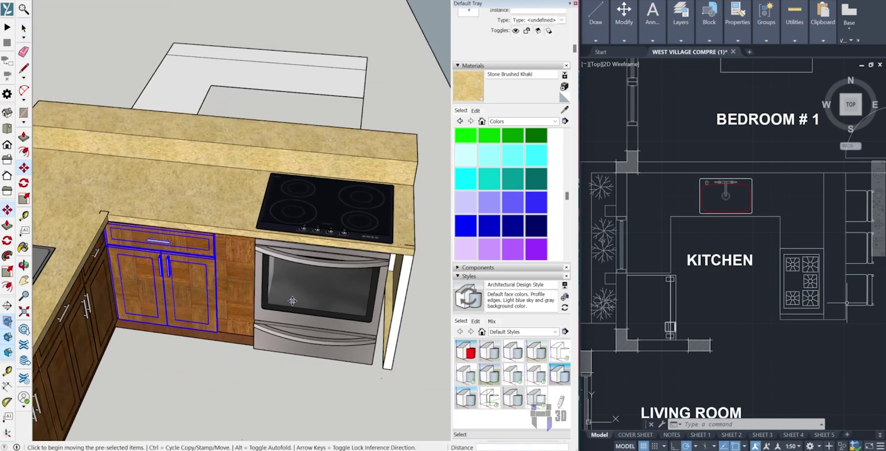
pyautogui.press('space')
pyautogui.scroll(2, 271, 299)
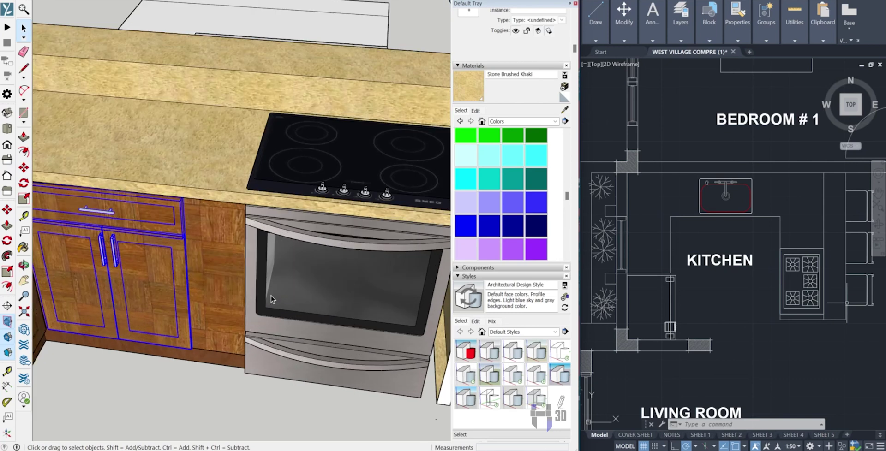
# Step: Clear the wooden panel between the double-door unit and the oven, and move the oven against the unit
pyautogui.moveTo(104, 370); pyautogui.dragTo(270, 273)
pyautogui.press('space')
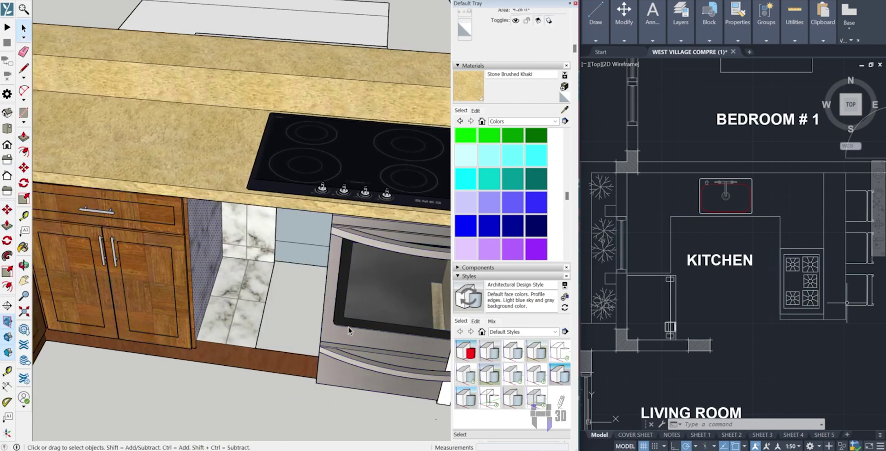
pyautogui.click(232, 397)
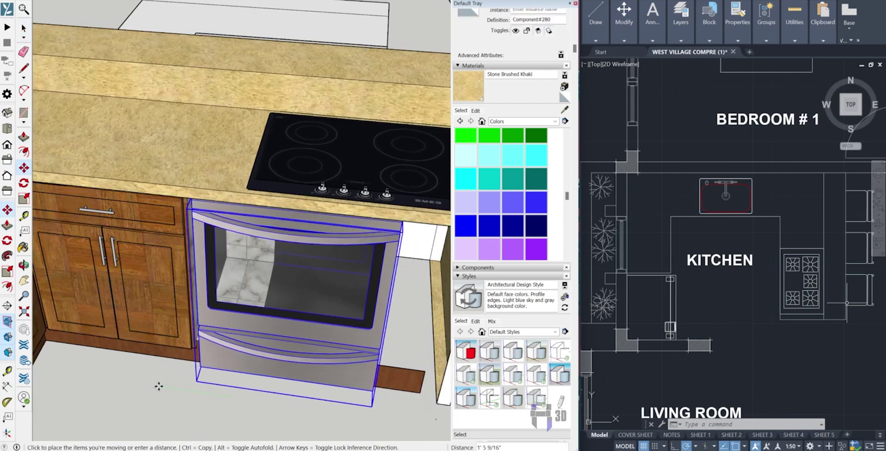
pyautogui.press('space')
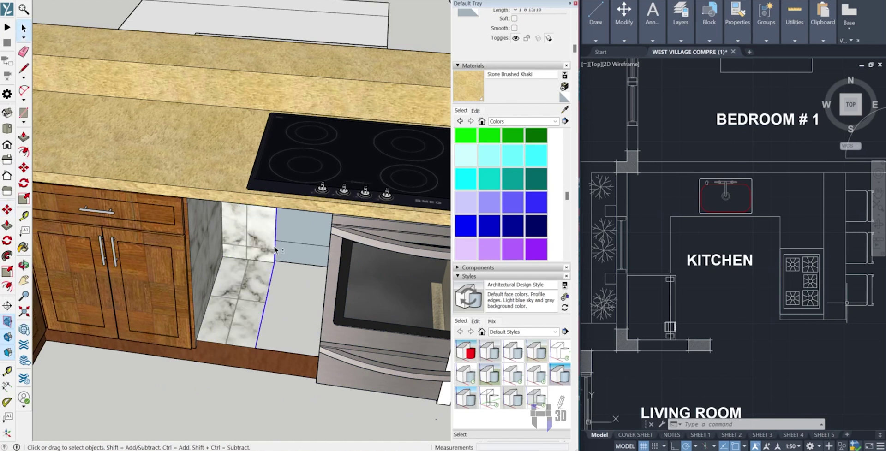
pyautogui.scroll(-3, 347, 326)
pyautogui.press('m')
pyautogui.click(240, 355)
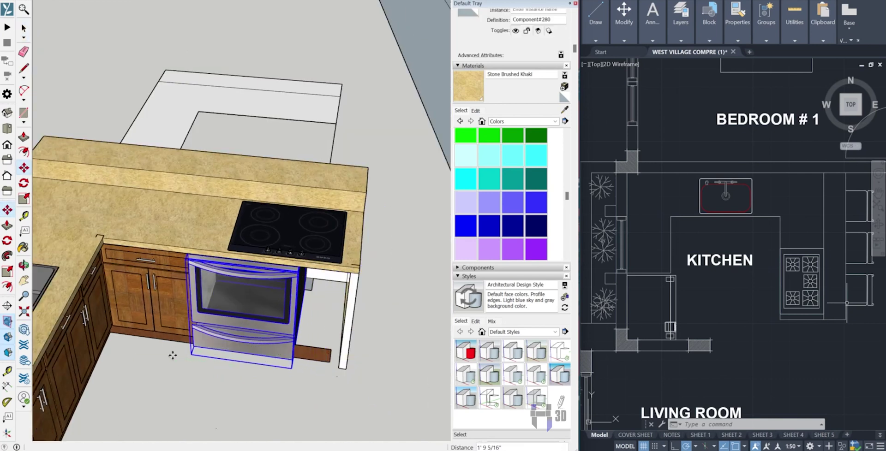
# Step: Line the oven up under the cooktop and move both together against the double-door unit
pyautogui.moveTo(173, 355); pyautogui.dragTo(212, 337, button='middle')
pyautogui.scroll(5, 241, 321)
pyautogui.scroll(-5, 244, 321)
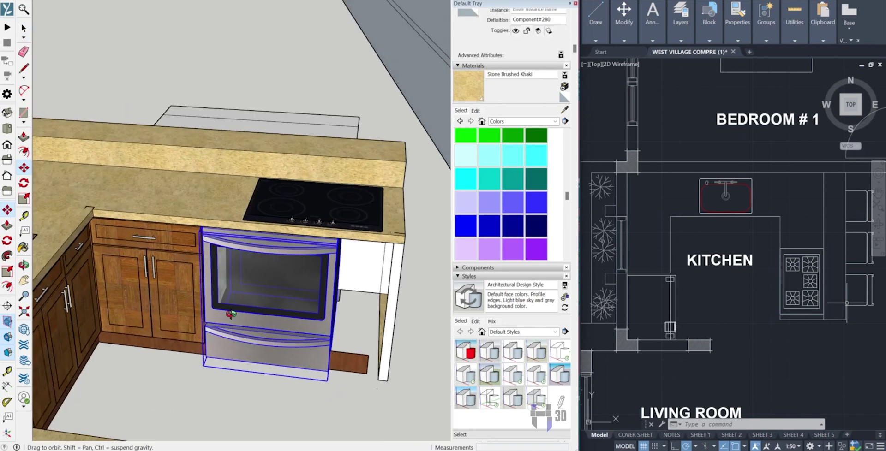
pyautogui.scroll(3, 260, 262)
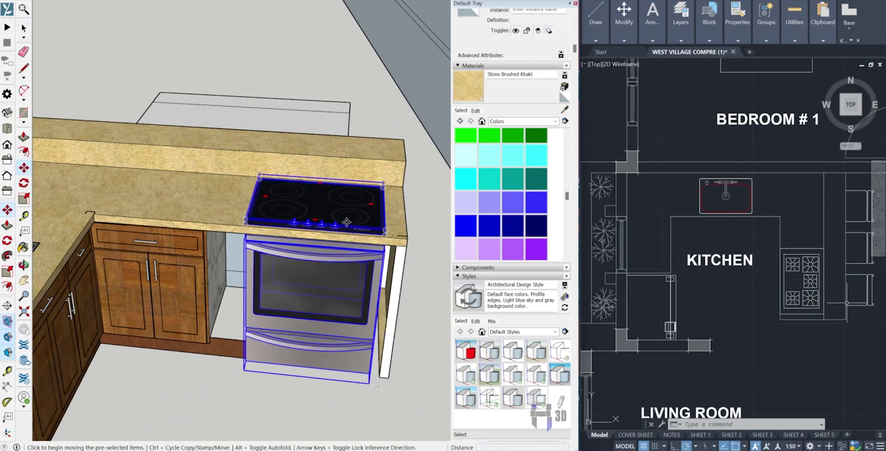
pyautogui.moveTo(294, 256); pyautogui.dragTo(258, 240, button='middle')
pyautogui.scroll(6, 179, 229)
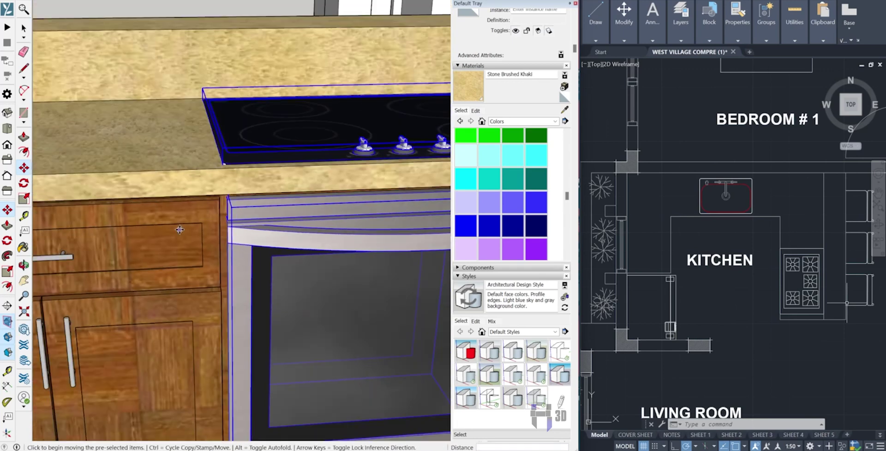
# Step: Draw a face with the Line tool to close the opening between the oven and the counter's end panel
pyautogui.scroll(-8, 180, 229)
pyautogui.moveTo(180, 230); pyautogui.dragTo(277, 259, button='middle')
pyautogui.scroll(-2, 297, 277)
pyautogui.scroll(5, 332, 273)
pyautogui.press('space')
pyautogui.press('l')
pyautogui.moveTo(332, 273)
pyautogui.mouseDown(button='middle')
pyautogui.moveTo(319, 176)
pyautogui.moveTo(242, 238)
pyautogui.moveTo(334, 294)
pyautogui.moveTo(340, 261)
pyautogui.mouseUp(button='middle')
pyautogui.scroll(3, 316, 155)
pyautogui.scroll(-3, 273, 183)
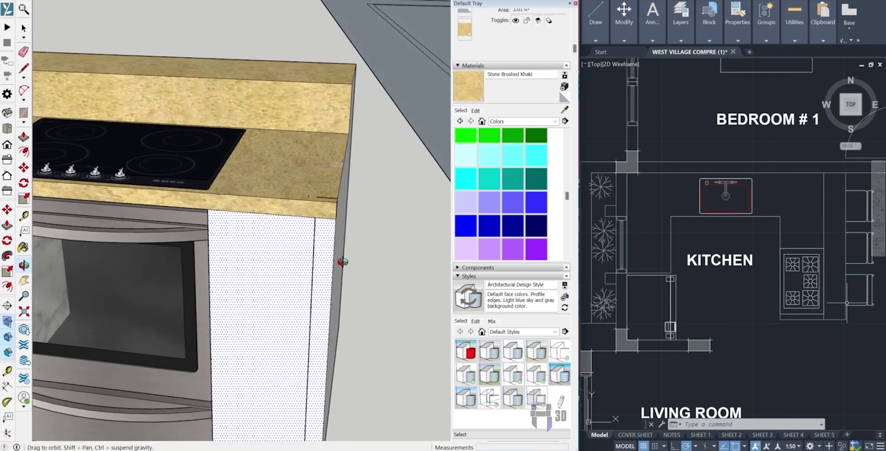
# Step: Push/Pull the end panel beside the oven and the countertop edge above it
pyautogui.press('p')
pyautogui.click(287, 222)
pyautogui.moveTo(264, 224); pyautogui.dragTo(267, 200, button='middle')
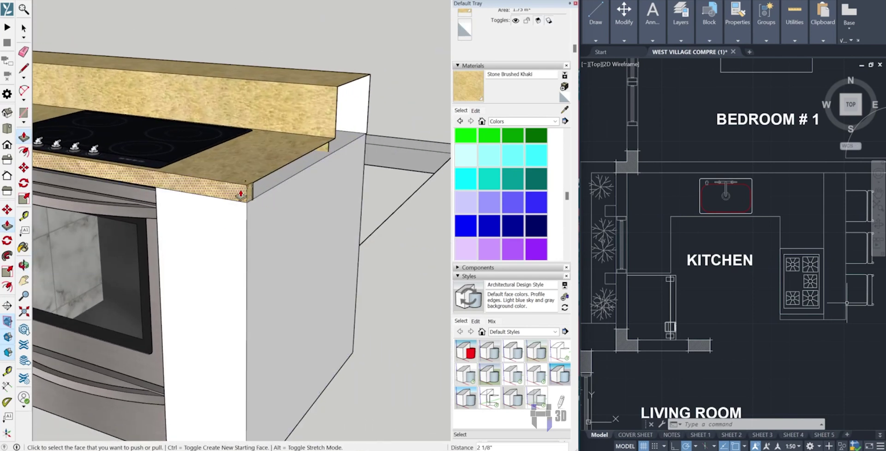
pyautogui.click(210, 282)
pyautogui.moveTo(210, 281)
pyautogui.mouseDown(button='middle')
pyautogui.moveTo(323, 328)
pyautogui.moveTo(266, 165)
pyautogui.moveTo(326, 311)
pyautogui.moveTo(406, 311)
pyautogui.moveTo(384, 312)
pyautogui.moveTo(367, 203)
pyautogui.moveTo(348, 211)
pyautogui.moveTo(374, 192)
pyautogui.moveTo(290, 249)
pyautogui.moveTo(324, 252)
pyautogui.moveTo(194, 199)
pyautogui.mouseUp(button='middle')
# Step: Complete the counter's end face with a line and paint it with Stone Brushed Khaki
pyautogui.press('l')
pyautogui.click(367, 203)
pyautogui.press('b')
pyautogui.click(324, 251)
# Step: Erase the leftover edges on the end leg at the back of the bar counter
pyautogui.press('e')
pyautogui.scroll(3, 133, 208)
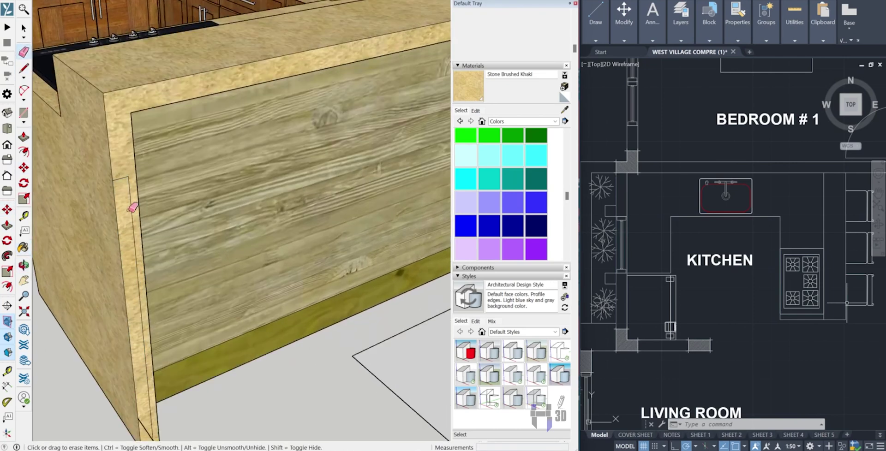
pyautogui.moveTo(128, 174); pyautogui.dragTo(146, 249, button='middle')
pyautogui.scroll(-5, 322, 257)
pyautogui.moveTo(323, 257)
pyautogui.mouseDown(button='middle')
pyautogui.moveTo(322, 419)
pyautogui.moveTo(293, 332)
pyautogui.moveTo(83, 375)
pyautogui.mouseUp(button='middle')
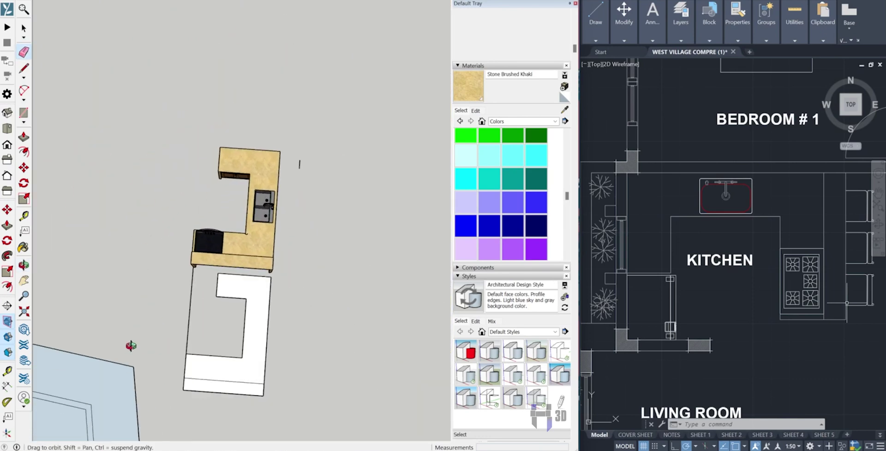
# Step: Move the cooktop into position on the countertop above the oven
pyautogui.press('m')
pyautogui.scroll(10, 213, 256)
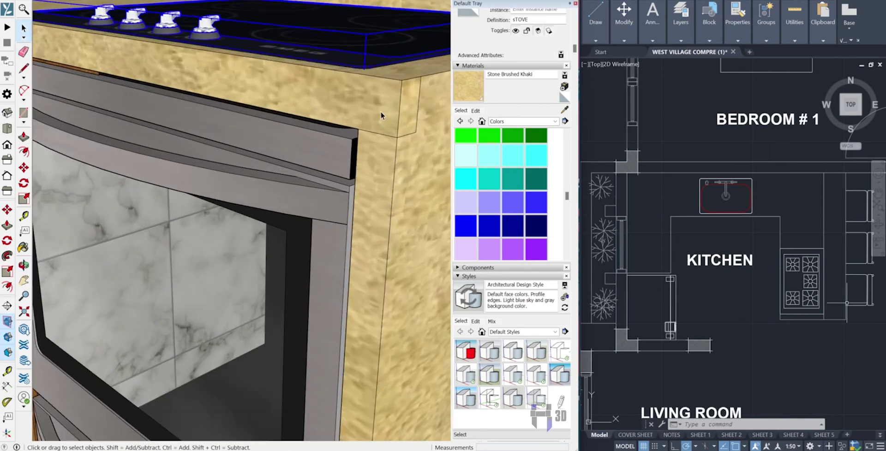
pyautogui.click(364, 105)
pyautogui.scroll(-10, 363, 105)
pyautogui.moveTo(363, 106)
pyautogui.mouseDown(button='middle')
pyautogui.moveTo(139, 253)
pyautogui.moveTo(227, 194)
pyautogui.moveTo(297, 369)
pyautogui.mouseUp(button='middle')
# Step: Select the whole kitchen unit and cut the house open with a section plane to expose the kitchen floor
pyautogui.press('space')
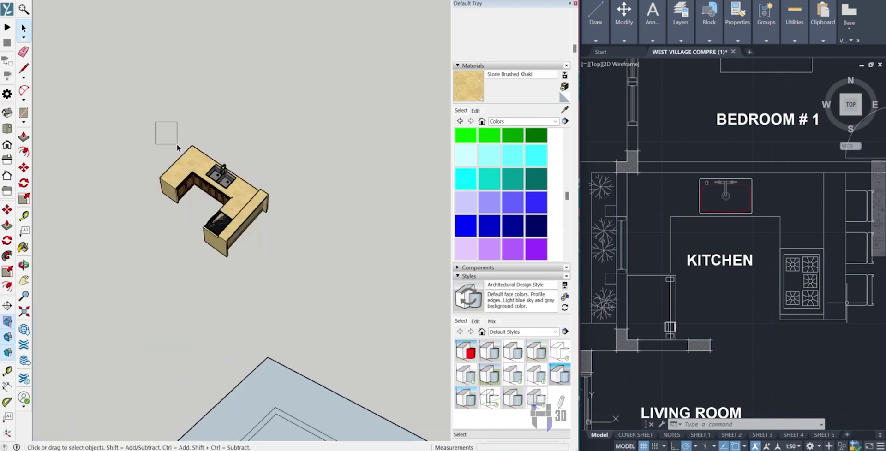
pyautogui.moveTo(300, 292)
pyautogui.mouseDown(button='middle')
pyautogui.moveTo(144, 269)
pyautogui.moveTo(240, 324)
pyautogui.moveTo(298, 340)
pyautogui.mouseUp(button='middle')
pyautogui.scroll(5, 298, 341)
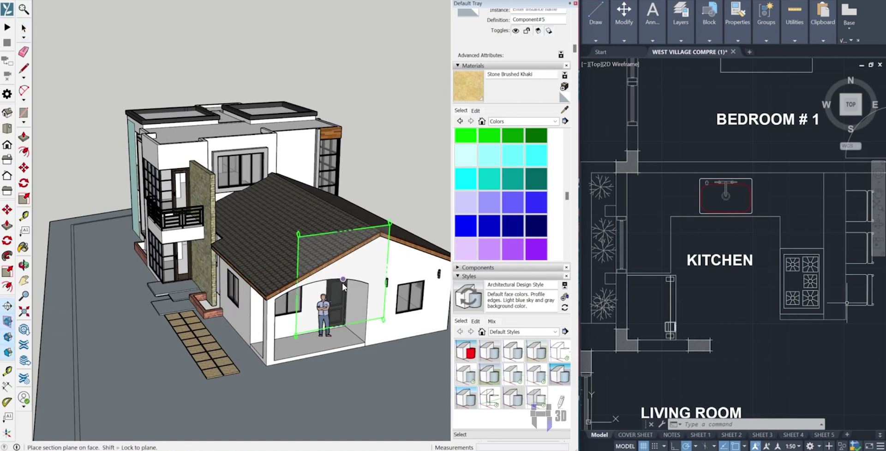
pyautogui.click(165, 174)
pyautogui.click(506, 244)
pyautogui.moveTo(277, 231); pyautogui.dragTo(155, 46, button='middle')
# Step: Move the kitchen unit into the house onto the counter outline traced on the ground floor
pyautogui.press('m')
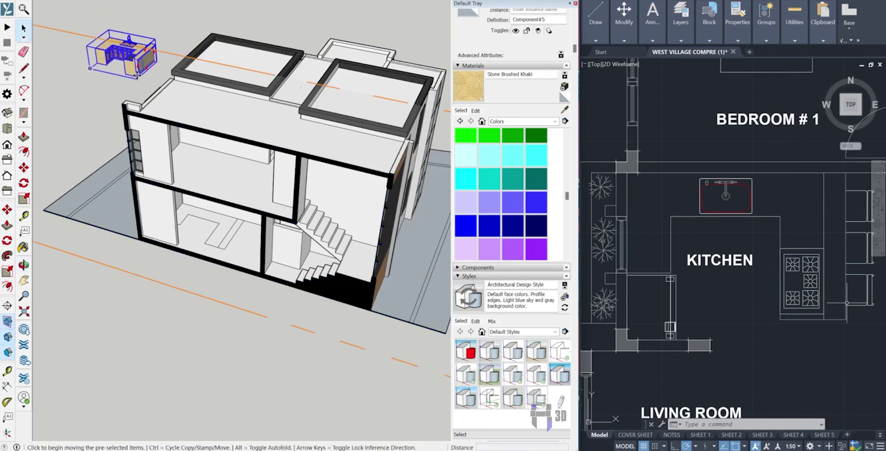
pyautogui.click(137, 75)
pyautogui.click(233, 248)
pyautogui.scroll(5, 217, 222)
pyautogui.moveTo(217, 222); pyautogui.dragTo(190, 287, button='middle')
pyautogui.scroll(4, 200, 240)
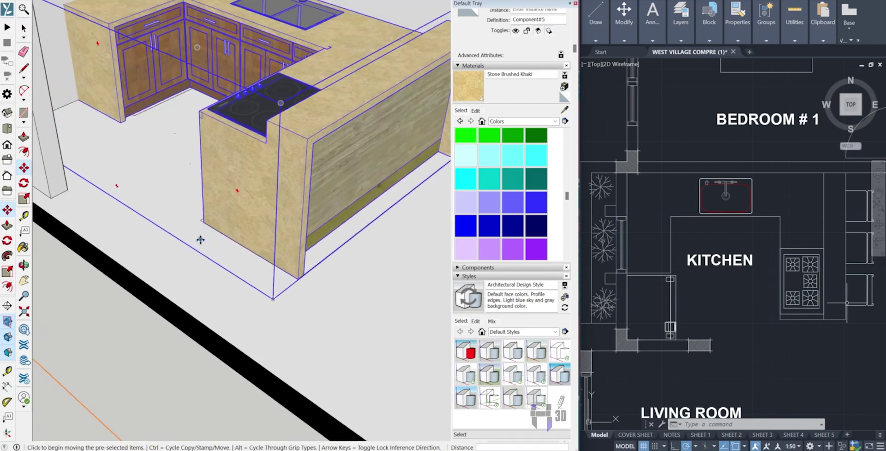
pyautogui.scroll(-3, 200, 240)
pyautogui.moveTo(200, 240); pyautogui.dragTo(329, 190, button='middle')
pyautogui.scroll(3, 329, 191)
pyautogui.scroll(-3, 329, 190)
pyautogui.scroll(2, 297, 205)
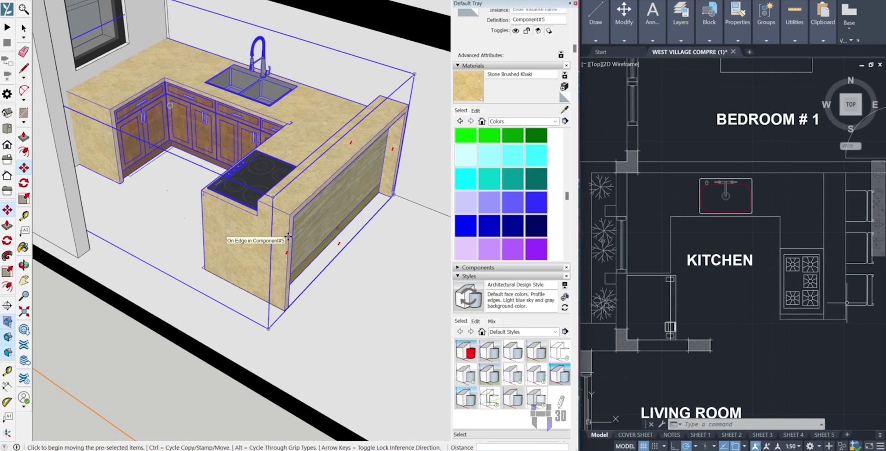
# Step: Open the kitchen component and Push/Pull the stone frame face on the bar counter's outer side
pyautogui.doubleClick(294, 216)
pyautogui.press('p')
pyautogui.scroll(3, 293, 217)
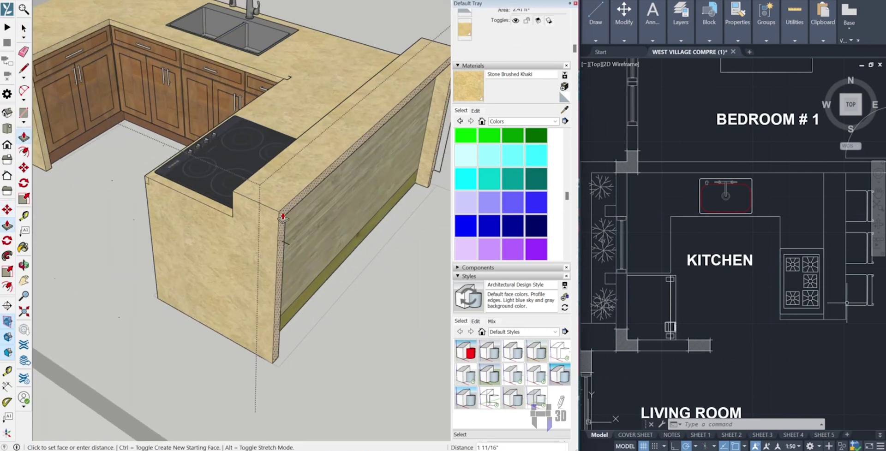
pyautogui.scroll(-5, 283, 217)
pyautogui.moveTo(248, 257); pyautogui.dragTo(189, 217, button='middle')
pyautogui.press('space')
pyautogui.click(71, 134)
# Step: Search 3D Warehouse for "refrigerator" and place a stainless French-door model on the kitchen floor
pyautogui.scroll(5, 390, 241)
pyautogui.moveTo(390, 241); pyautogui.dragTo(351, 295, button='middle')
pyautogui.scroll(2, 827, 349)
pyautogui.moveTo(280, 212); pyautogui.dragTo(263, 184, button='middle')
pyautogui.scroll(3, 263, 185)
pyautogui.scroll(-2, 331, 283)
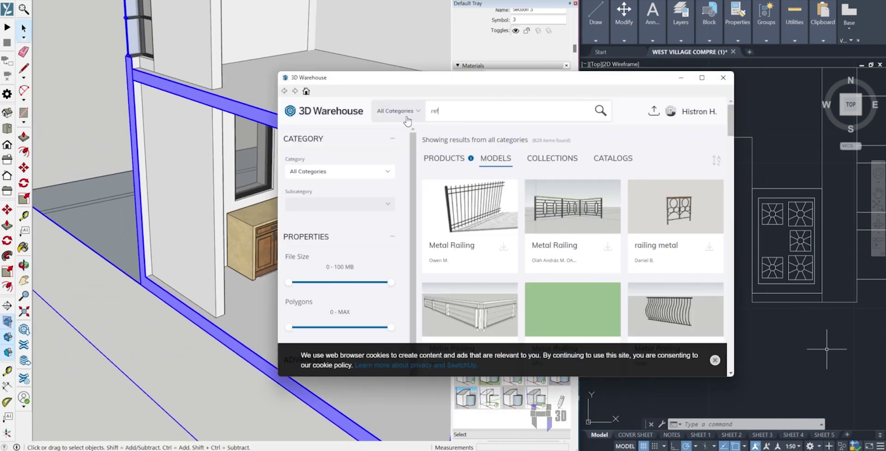
pyautogui.write('frigerator')
pyautogui.press('Return')
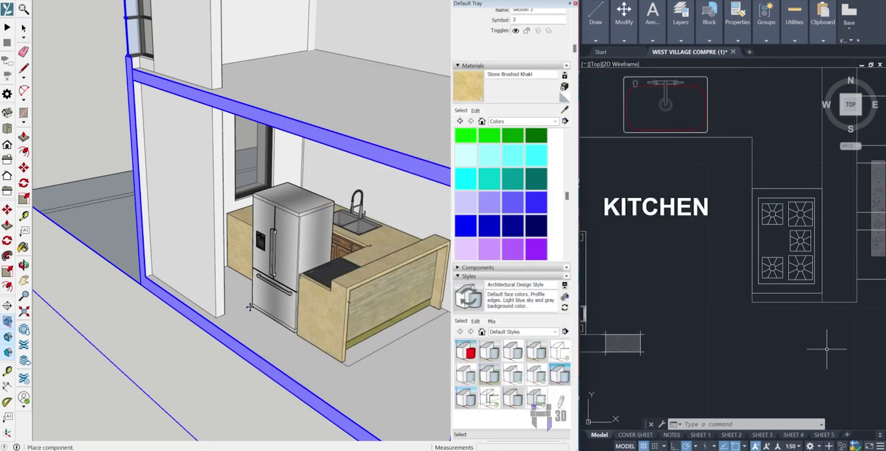
pyautogui.click(253, 305)
# Step: Rotate the refrigerator so its doors face the cooktop counter
pyautogui.scroll(5, 253, 305)
pyautogui.press('q')
pyautogui.moveTo(238, 316); pyautogui.dragTo(345, 311, button='middle')
pyautogui.scroll(-10, 180, 264)
pyautogui.moveTo(194, 249); pyautogui.dragTo(450, 231, button='middle')
pyautogui.moveTo(405, 203); pyautogui.dragTo(362, 149, button='middle')
pyautogui.scroll(10, 219, 211)
pyautogui.press('space')
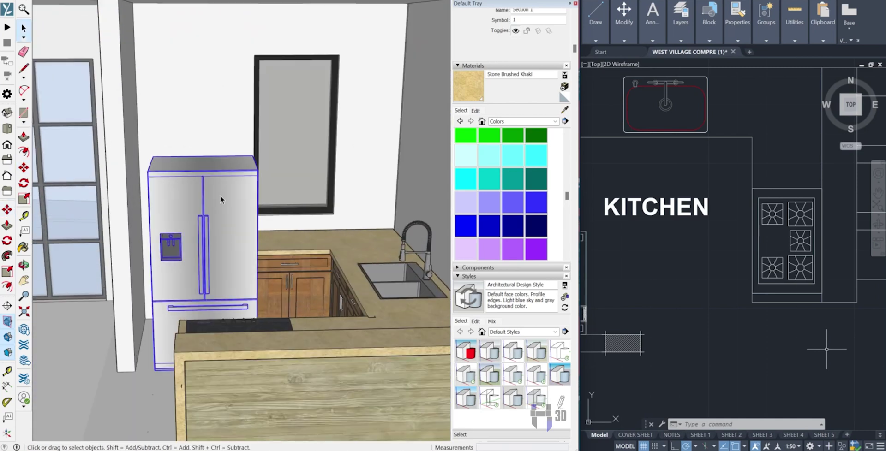
# Step: Move the refrigerator beside the cabinet at the free end of the counter opposite the cooktop
pyautogui.scroll(3, 220, 212)
pyautogui.press('m')
pyautogui.click(207, 196)
pyautogui.scroll(-5, 192, 196)
pyautogui.scroll(5, 321, 366)
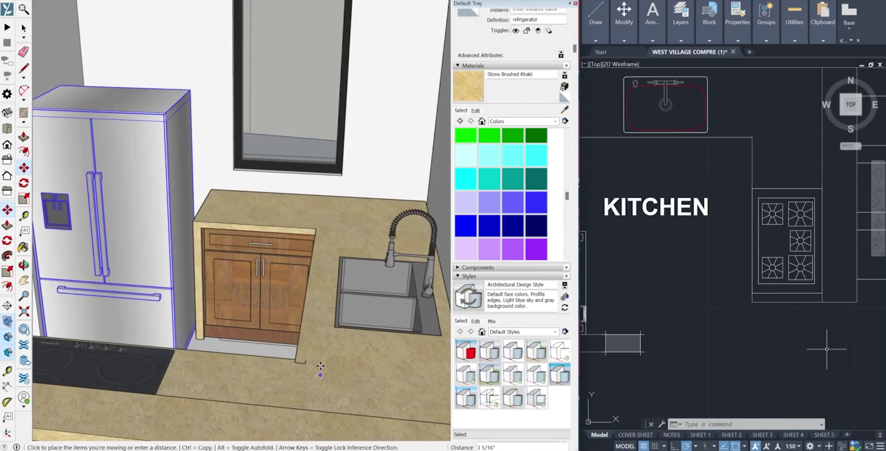
pyautogui.scroll(-4, 324, 327)
pyautogui.scroll(5, 216, 370)
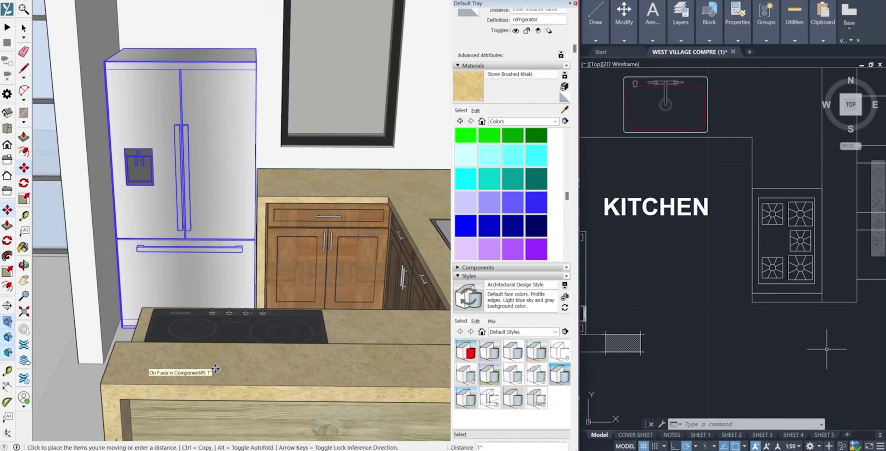
pyautogui.click(216, 369)
pyautogui.scroll(-3, 226, 360)
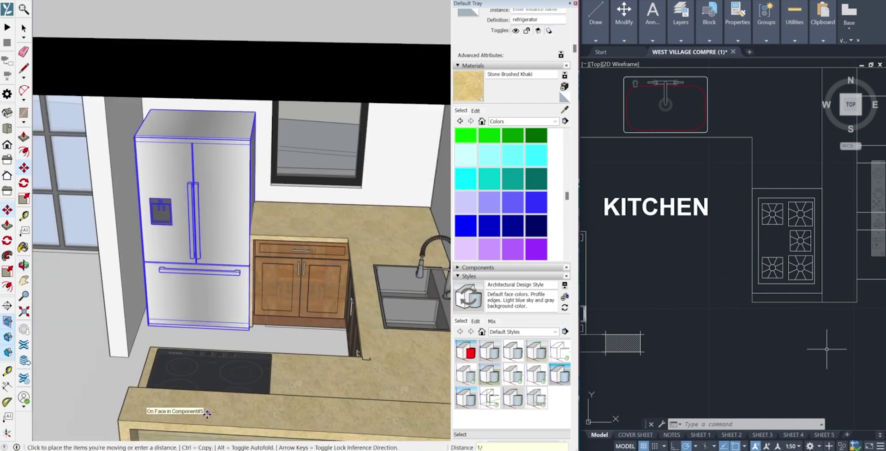
pyautogui.click(207, 414)
# Step: Scale the refrigerator to fit its space beside the cabinet
pyautogui.scroll(-3, 207, 414)
pyautogui.moveTo(207, 414); pyautogui.dragTo(240, 277, button='middle')
pyautogui.scroll(-3, 241, 277)
pyautogui.scroll(4, 263, 219)
pyautogui.scroll(-2, 263, 219)
pyautogui.scroll(3, 259, 194)
pyautogui.press('s')
pyautogui.scroll(-1, 245, 167)
pyautogui.scroll(-3, 323, 277)
# Step: Erase the leftover patch at the foot of the bar counter's end leg
pyautogui.press('space')
pyautogui.click(345, 310)
pyautogui.moveTo(345, 311)
pyautogui.mouseDown(button='middle')
pyautogui.moveTo(422, 388)
pyautogui.moveTo(297, 311)
pyautogui.moveTo(286, 209)
pyautogui.mouseUp(button='middle')
pyautogui.scroll(5, 322, 304)
pyautogui.scroll(4, 266, 290)
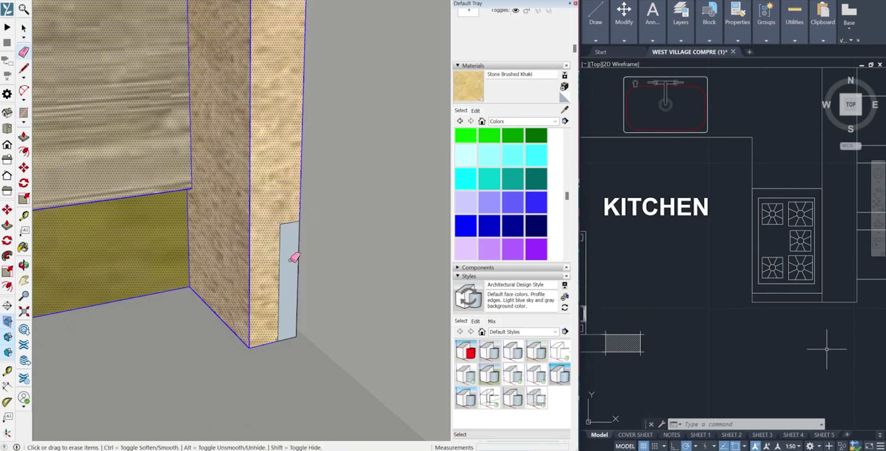
pyautogui.scroll(-6, 283, 240)
pyautogui.press('space')
# Step: Extrude the two outer wall-cabinet rectangles above the sink out from the wall
pyautogui.moveTo(338, 301); pyautogui.dragTo(210, 336, button='middle')
pyautogui.scroll(8, 210, 336)
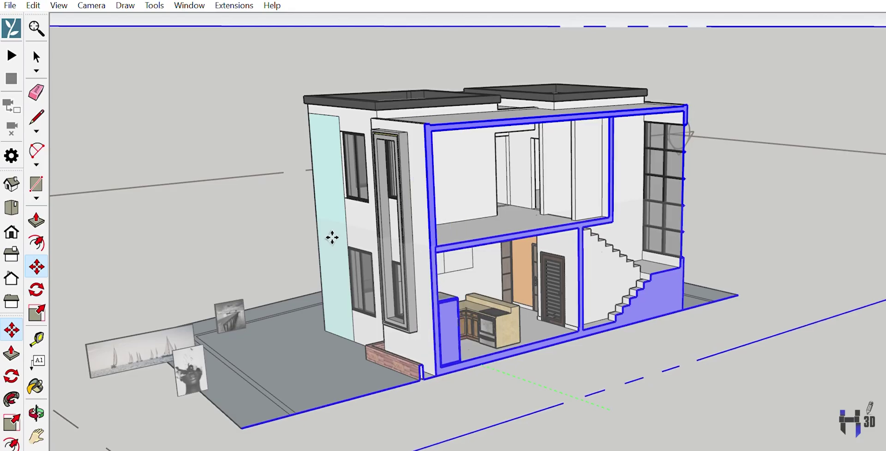
pyautogui.moveTo(326, 237); pyautogui.dragTo(208, 178, button='middle')
pyautogui.scroll(8, 214, 227)
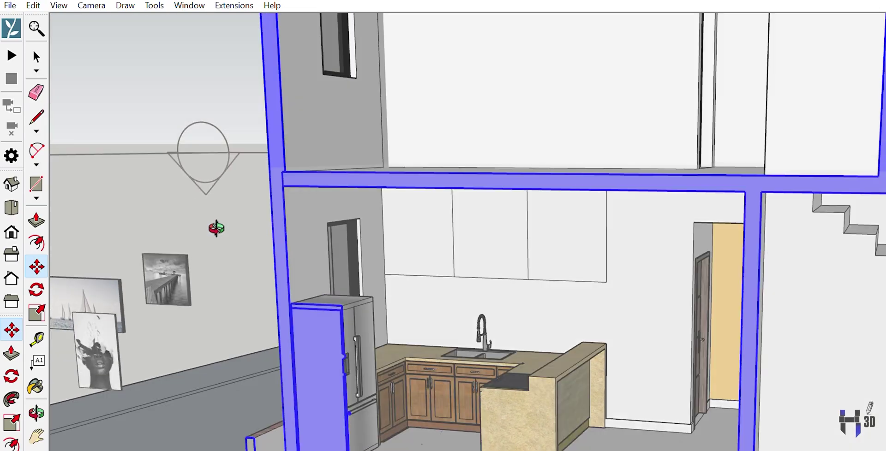
pyautogui.press('space')
pyautogui.moveTo(413, 166); pyautogui.dragTo(340, 185, button='middle')
pyautogui.moveTo(366, 137); pyautogui.dragTo(323, 199, button='middle')
pyautogui.click(277, 185)
pyautogui.press('p')
pyautogui.click(189, 175)
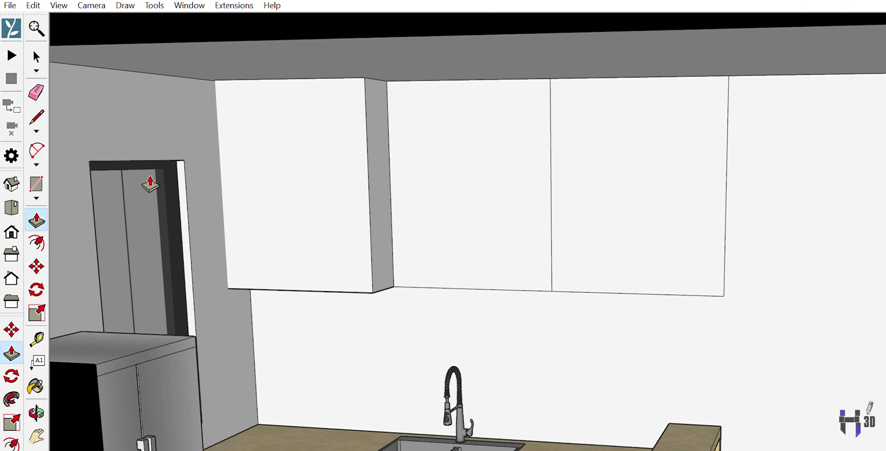
pyautogui.scroll(-8, 352, 194)
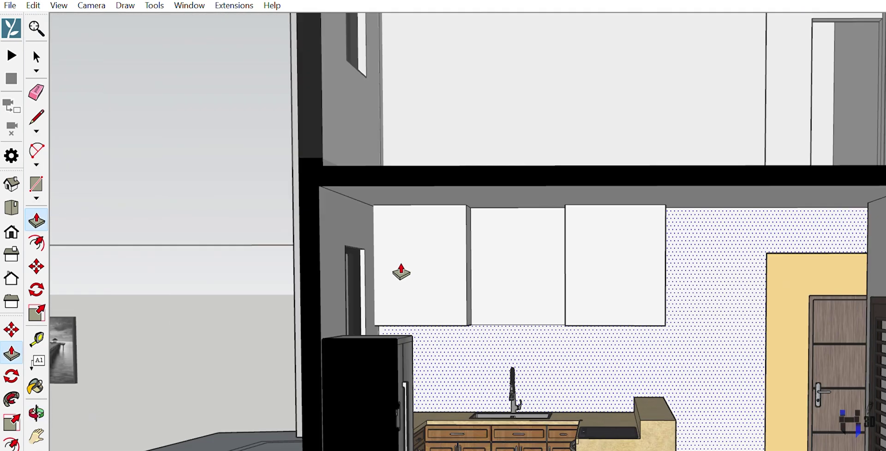
# Step: Draw lines on both wall-cabinet fronts to divide each into an upper panel and two doors
pyautogui.moveTo(401, 273); pyautogui.dragTo(204, 277, button='middle')
pyautogui.scroll(8, 362, 213)
pyautogui.press('l')
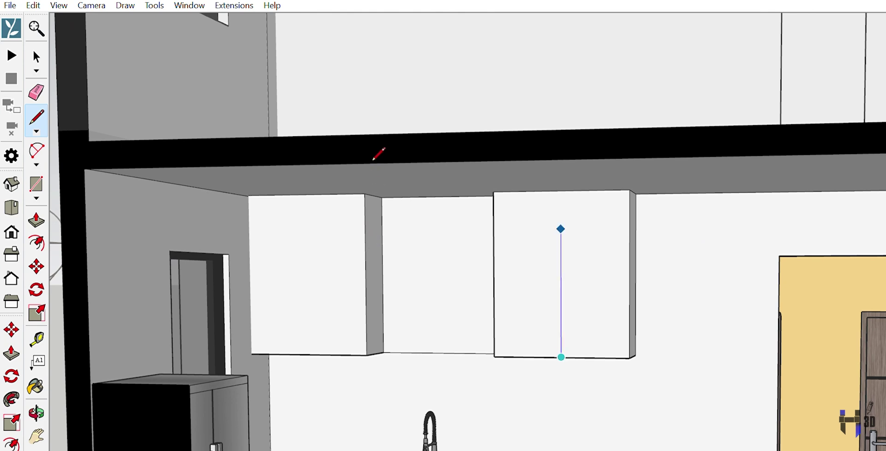
pyautogui.click(561, 232)
pyautogui.click(630, 233)
pyautogui.click(307, 235)
pyautogui.click(307, 355)
# Step: Draw a rectangular shelf strip along the bottom between the wall cabinets and extrude it from the wall
pyautogui.moveTo(219, 238); pyautogui.dragTo(354, 277, button='middle')
pyautogui.scroll(5, 354, 277)
pyautogui.press('r')
pyautogui.press('p')
pyautogui.scroll(-8, 323, 218)
pyautogui.scroll(3, 324, 218)
# Step: Draw a second shelf strip about midway between the wall cabinets and extrude it flush with their fronts
pyautogui.press('l')
pyautogui.scroll(3, 222, 212)
pyautogui.moveTo(221, 212)
pyautogui.mouseDown(button='middle')
pyautogui.moveTo(279, 208)
pyautogui.moveTo(295, 238)
pyautogui.moveTo(222, 243)
pyautogui.moveTo(223, 211)
pyautogui.mouseUp(button='middle')
pyautogui.scroll(3, 241, 196)
pyautogui.scroll(-4, 295, 237)
pyautogui.press('r')
pyautogui.click(345, 241)
pyautogui.press('p')
pyautogui.click(330, 233)
pyautogui.click(507, 236)
pyautogui.moveTo(336, 154); pyautogui.dragTo(307, 253, button='middle')
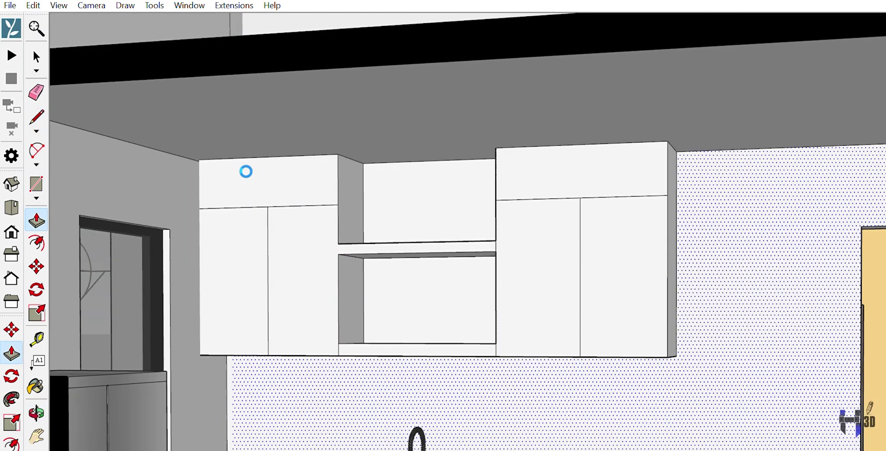
pyautogui.moveTo(255, 234); pyautogui.dragTo(269, 220, button='middle')
pyautogui.scroll(-2, 344, 166)
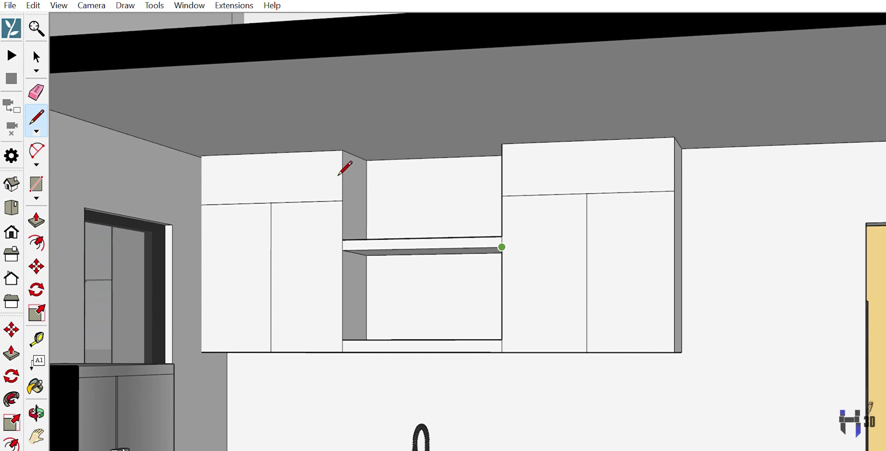
pyautogui.moveTo(347, 167); pyautogui.dragTo(312, 241, button='middle')
pyautogui.scroll(-3, 297, 283)
pyautogui.moveTo(297, 283); pyautogui.dragTo(380, 283, button='middle')
pyautogui.press('l')
pyautogui.scroll(-5, 495, 272)
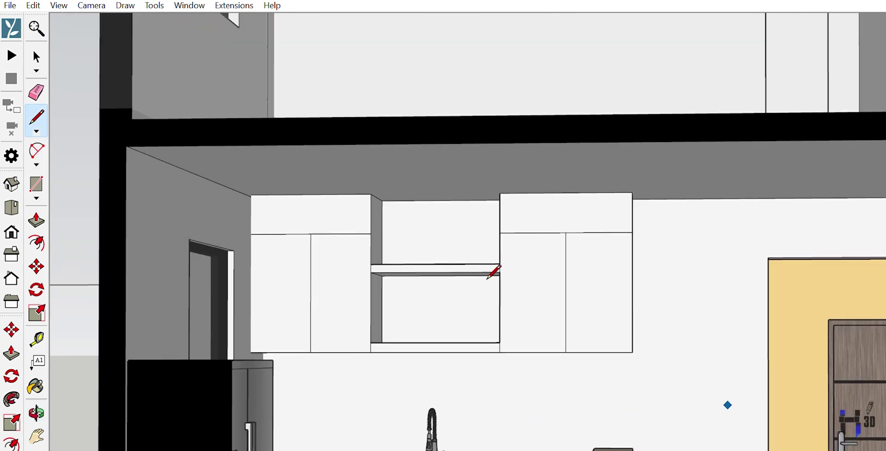
pyautogui.scroll(6, 295, 233)
pyautogui.moveTo(261, 287); pyautogui.dragTo(276, 235, button='middle')
pyautogui.press('p')
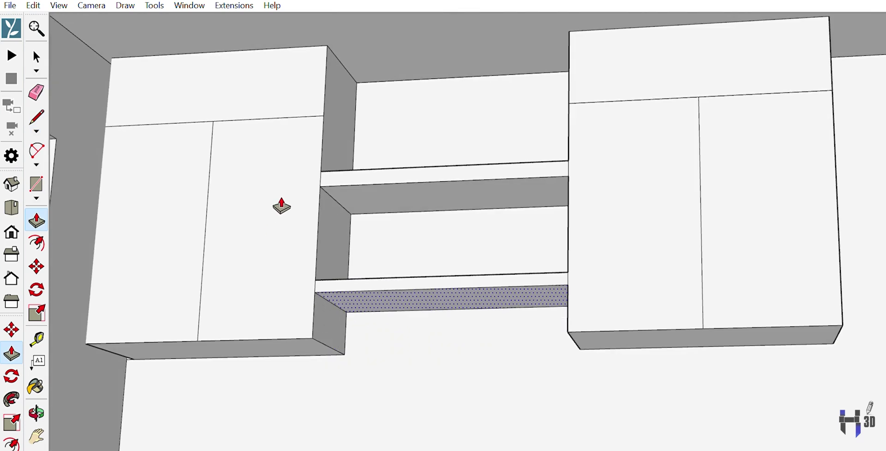
pyautogui.moveTo(278, 208); pyautogui.dragTo(236, 198, button='middle')
pyautogui.scroll(5, 242, 239)
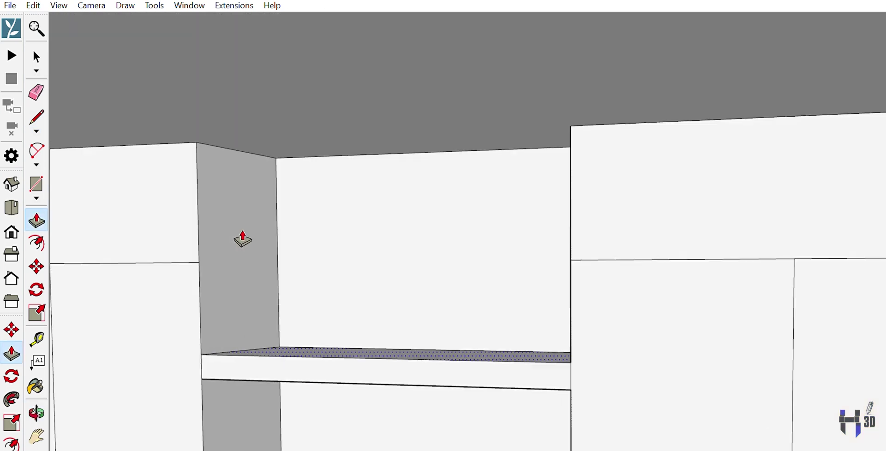
pyautogui.scroll(-3, 242, 239)
pyautogui.moveTo(248, 231); pyautogui.dragTo(245, 218, button='middle')
pyautogui.scroll(-5, 245, 218)
pyautogui.moveTo(360, 311); pyautogui.dragTo(303, 352, button='middle')
# Step: Open the sink counter unit for editing and copy a pair of its panelled doors
pyautogui.scroll(5, 261, 417)
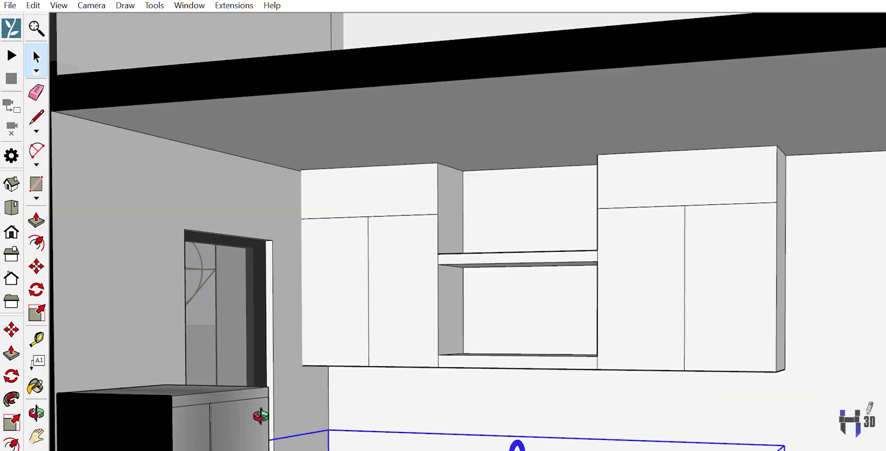
pyautogui.keyDown('shift'); pyautogui.moveTo(261, 417); pyautogui.dragTo(269, 392, button='middle'); pyautogui.keyUp('shift')
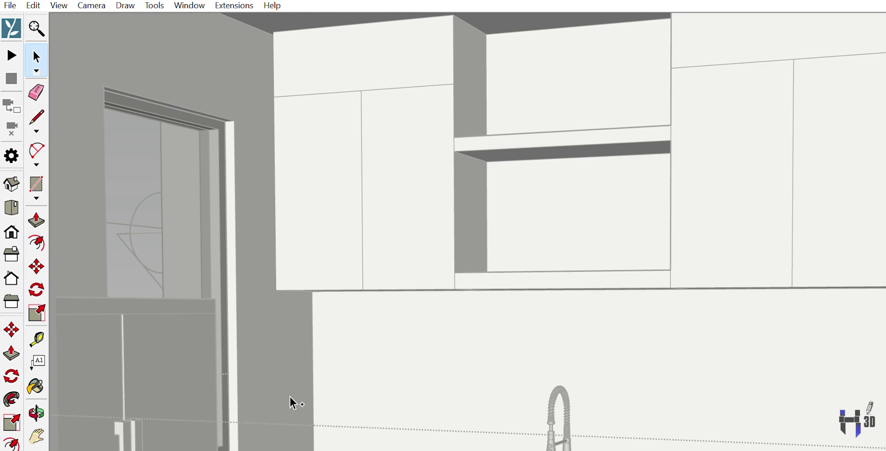
pyautogui.moveTo(291, 402); pyautogui.dragTo(213, 258, button='middle')
pyautogui.scroll(2, 254, 203)
# Step: Rotate the copied pair of doors and move it onto the front of the left wall cabinet
pyautogui.press('m')
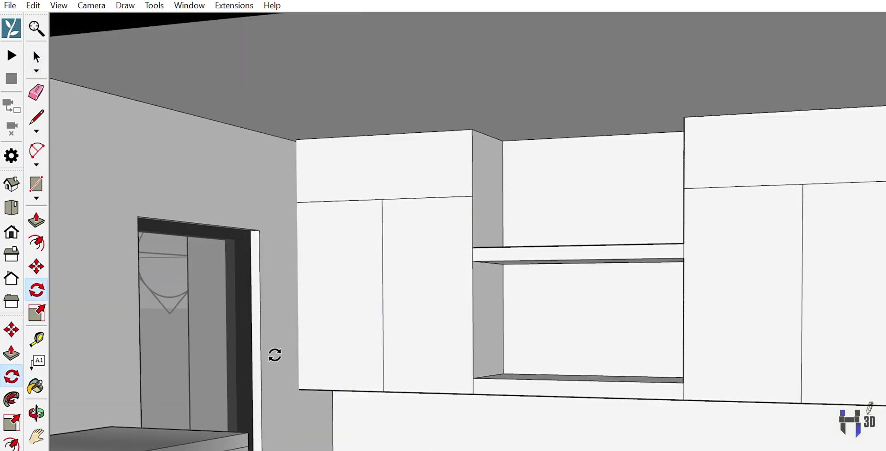
pyautogui.moveTo(282, 343); pyautogui.dragTo(234, 400, button='middle')
pyautogui.press('m')
pyautogui.moveTo(287, 435); pyautogui.dragTo(358, 289, button='middle')
pyautogui.scroll(3, 457, 320)
pyautogui.scroll(1, 477, 326)
pyautogui.moveTo(477, 326); pyautogui.dragTo(411, 278, button='middle')
# Step: Scale the pair of doors to the width of the left wall cabinet
pyautogui.press('s')
pyautogui.moveTo(461, 139); pyautogui.dragTo(418, 258, button='middle')
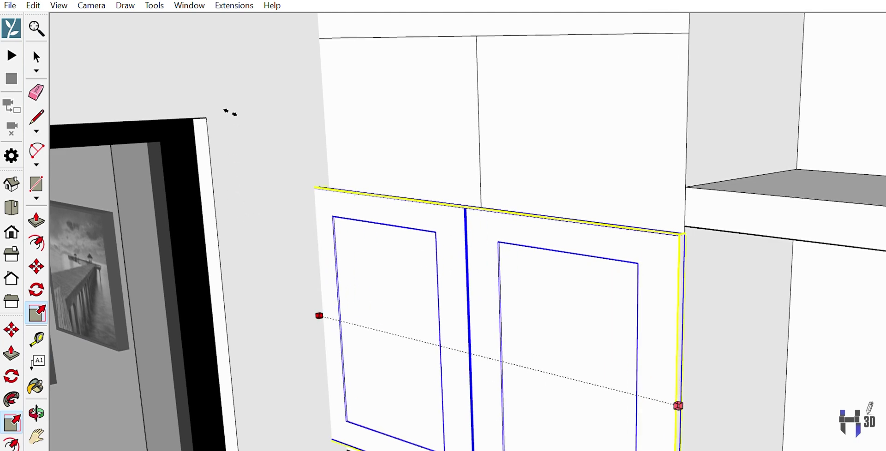
pyautogui.scroll(1, 291, 344)
pyautogui.moveTo(291, 344); pyautogui.dragTo(531, 277, button='middle')
# Step: Stretch the doors vertically so they fill the left wall cabinet's front below its upper panel
pyautogui.press('p')
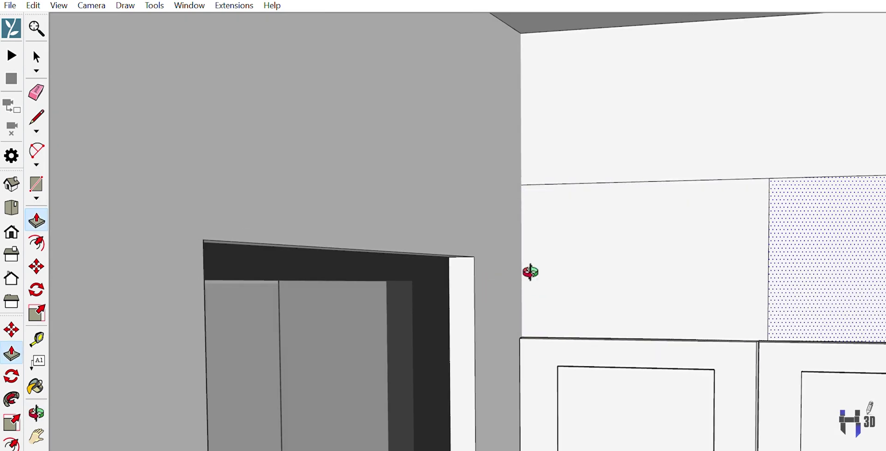
pyautogui.scroll(2, 531, 209)
pyautogui.moveTo(531, 209); pyautogui.dragTo(477, 277, button='middle')
pyautogui.press('space')
pyautogui.scroll(-2, 373, 300)
pyautogui.press('s')
pyautogui.moveTo(373, 302); pyautogui.dragTo(396, 230, button='middle')
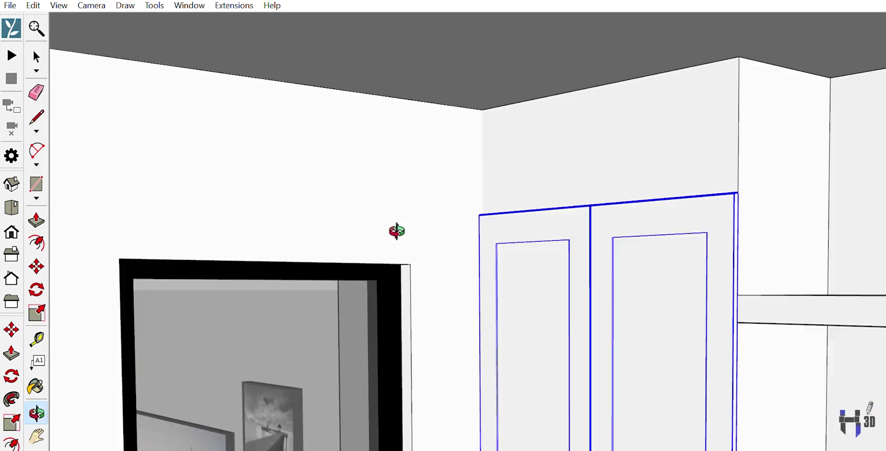
pyautogui.scroll(5, 387, 336)
pyautogui.scroll(-5, 397, 355)
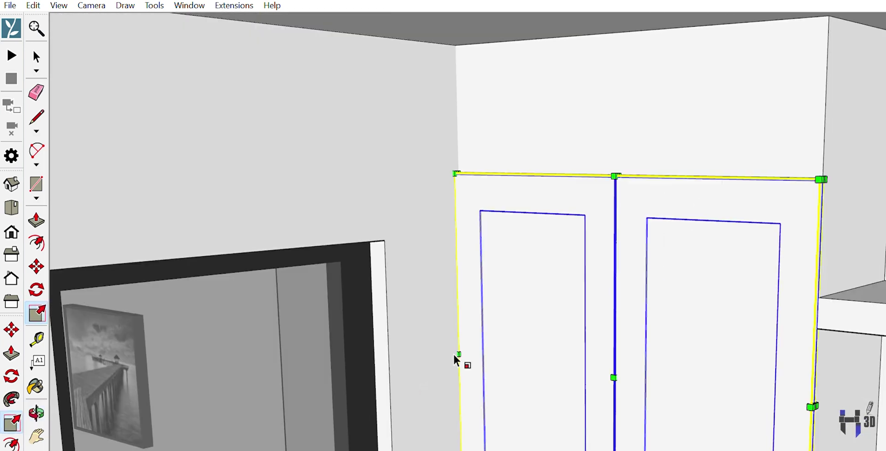
pyautogui.scroll(6, 508, 277)
pyautogui.scroll(5, 241, 253)
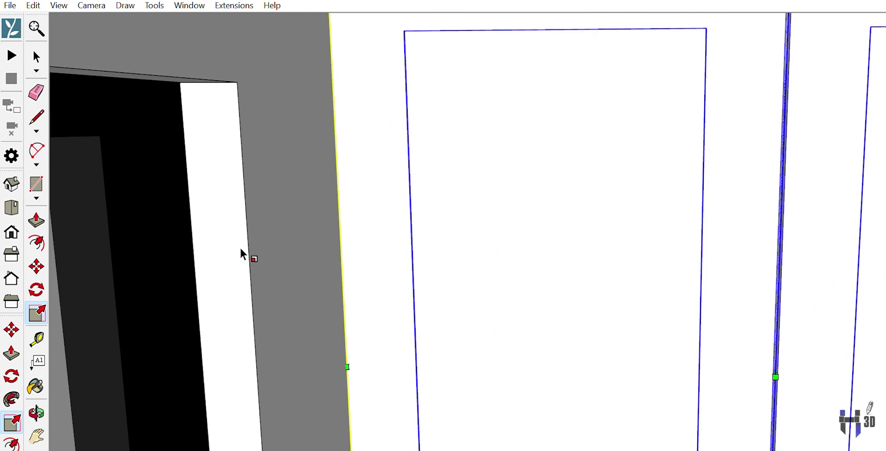
pyautogui.scroll(-5, 247, 239)
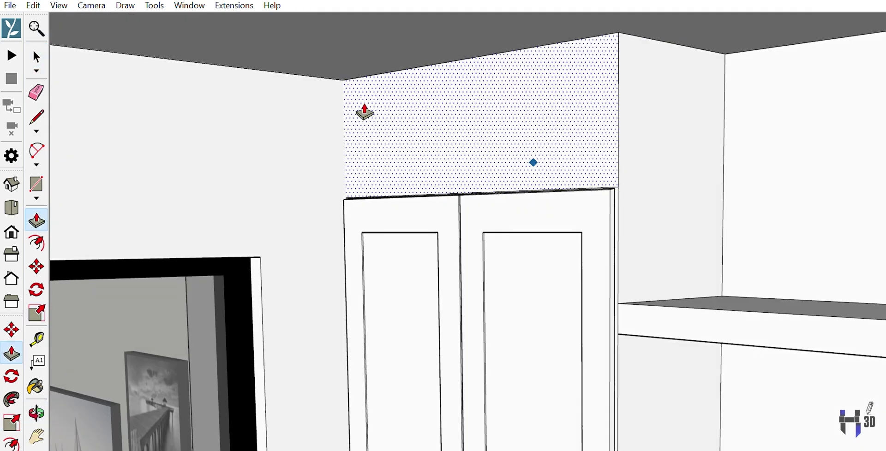
# Step: Copy the fitted pair of doors across to the front of the right wall cabinet
pyautogui.moveTo(360, 139); pyautogui.dragTo(434, 163, button='middle')
pyautogui.moveTo(217, 238); pyautogui.dragTo(318, 350, button='middle')
pyautogui.press('m')
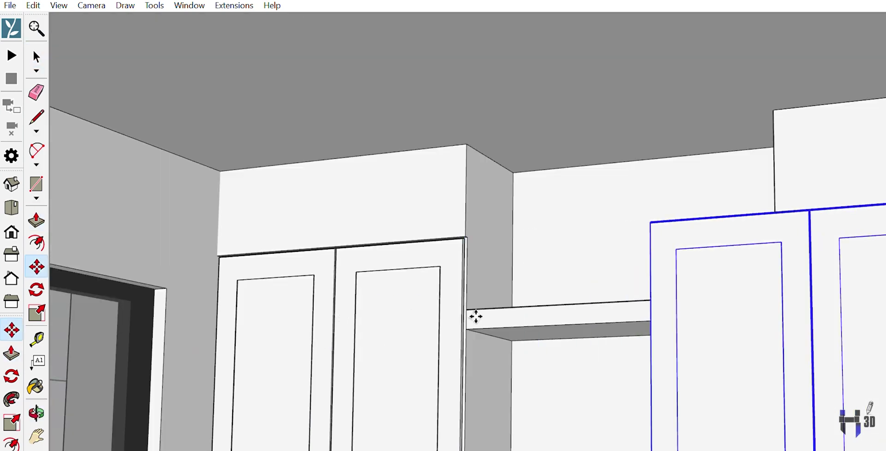
pyautogui.scroll(-3, 614, 301)
# Step: Scale the copied doors horizontally to the width of the right wall cabinet
pyautogui.press('s')
pyautogui.moveTo(614, 300); pyautogui.dragTo(688, 307, button='middle')
pyautogui.scroll(6, 617, 348)
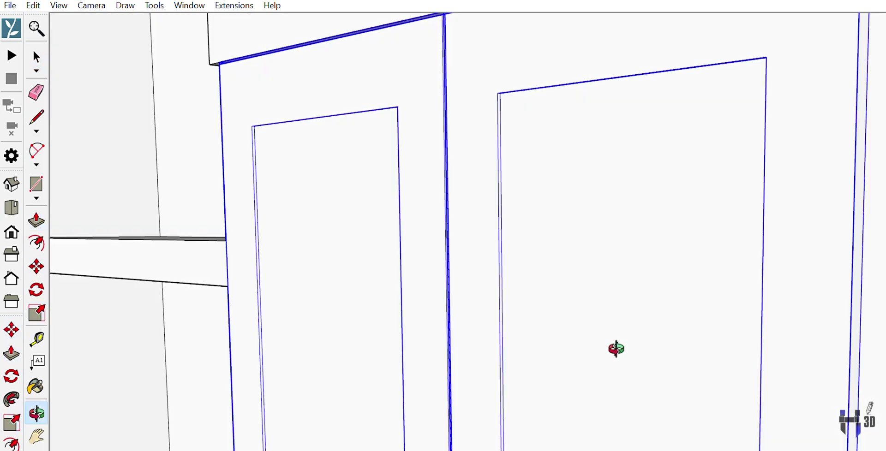
pyautogui.scroll(-4, 586, 358)
pyautogui.moveTo(491, 333); pyautogui.dragTo(615, 352, button='middle')
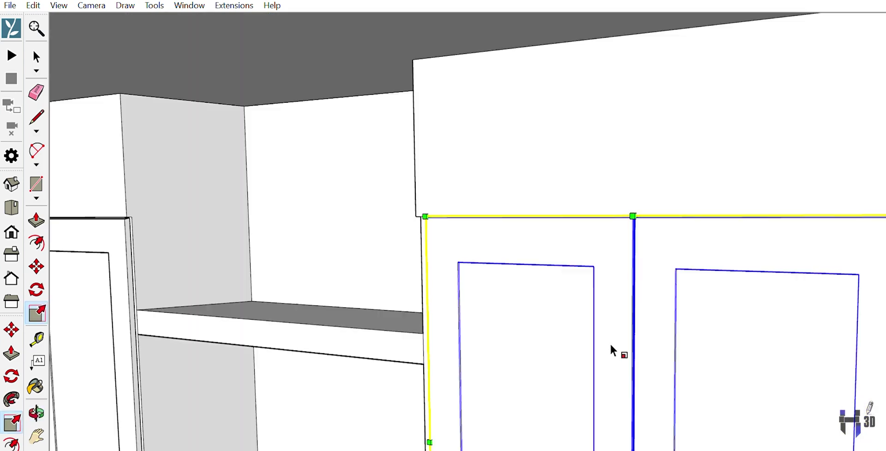
pyautogui.scroll(6, 616, 346)
pyautogui.scroll(-5, 619, 340)
pyautogui.scroll(3, 381, 317)
# Step: Move the copied doors into line with the side edges of the right wall cabinet
pyautogui.moveTo(306, 271); pyautogui.dragTo(406, 278, button='middle')
pyautogui.scroll(2, 406, 279)
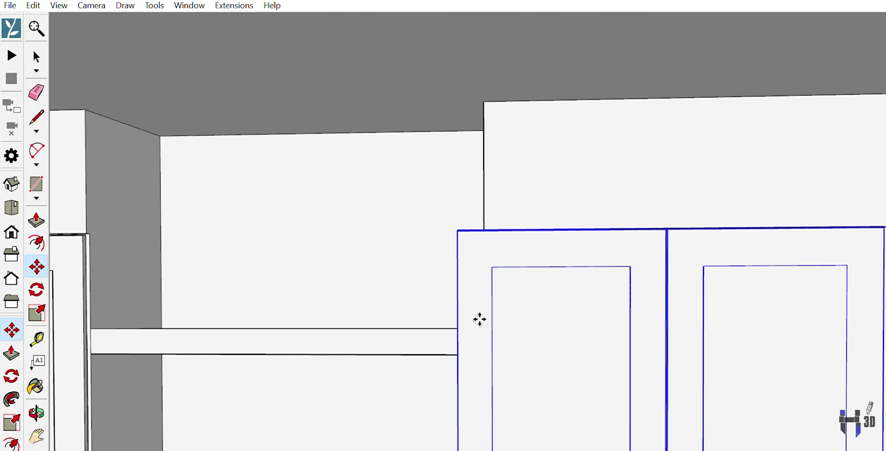
pyautogui.scroll(-3, 479, 320)
pyautogui.moveTo(641, 257); pyautogui.dragTo(293, 300, button='middle')
pyautogui.press('space')
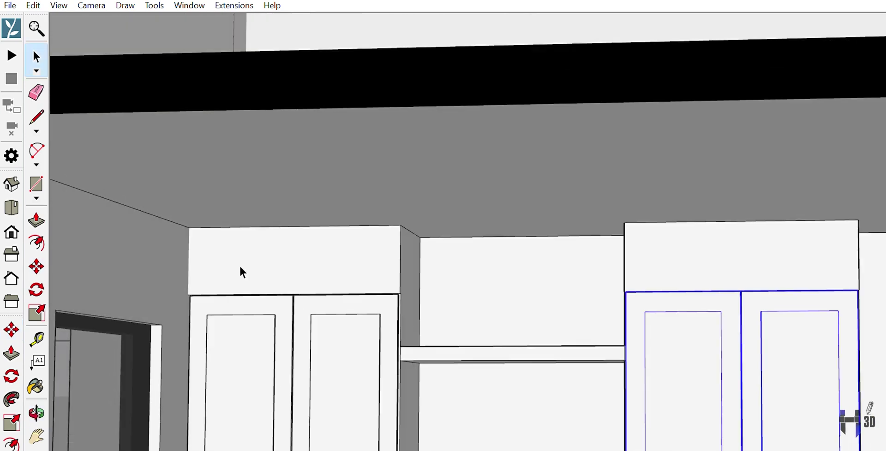
# Step: Fine-tune the width of the left wall cabinet's doors so both outer edges meet the cabinet sides
pyautogui.scroll(3, 309, 273)
pyautogui.click(308, 273)
pyautogui.scroll(2, 186, 281)
pyautogui.scroll(-1, 332, 313)
pyautogui.press('s')
pyautogui.scroll(4, 356, 283)
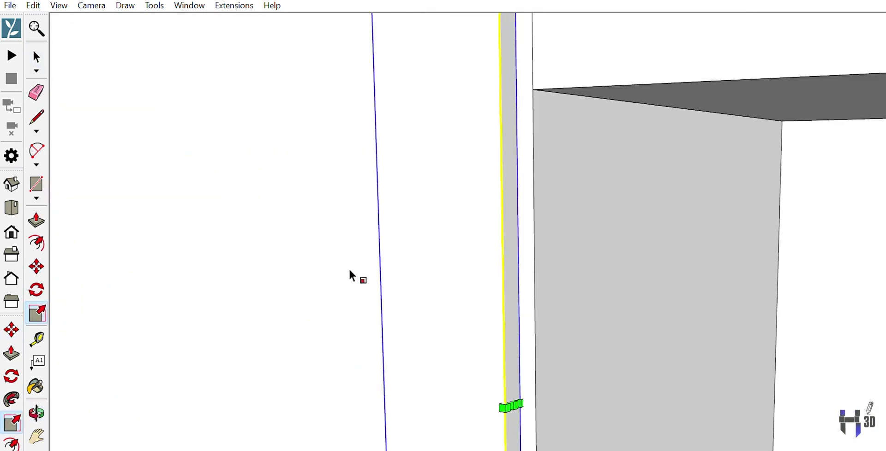
pyautogui.scroll(-5, 466, 286)
pyautogui.scroll(4, 119, 249)
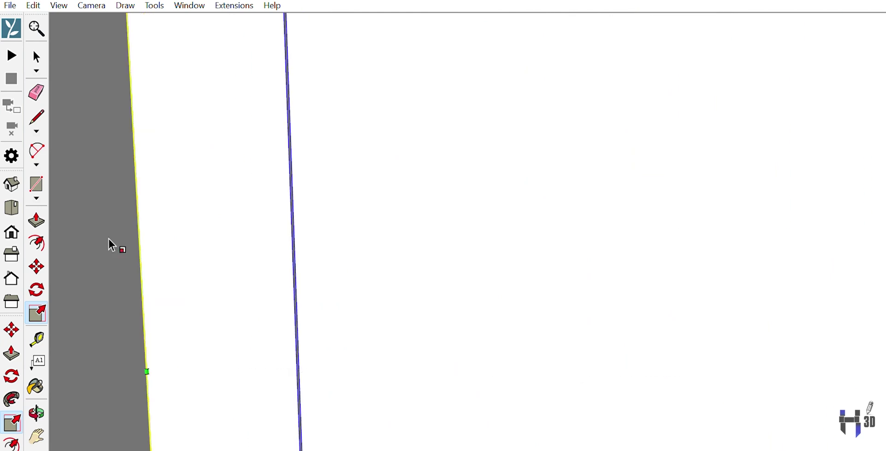
pyautogui.scroll(-4, 222, 301)
pyautogui.press('space')
pyautogui.scroll(-5, 221, 301)
pyautogui.moveTo(268, 327); pyautogui.dragTo(273, 365, button='middle')
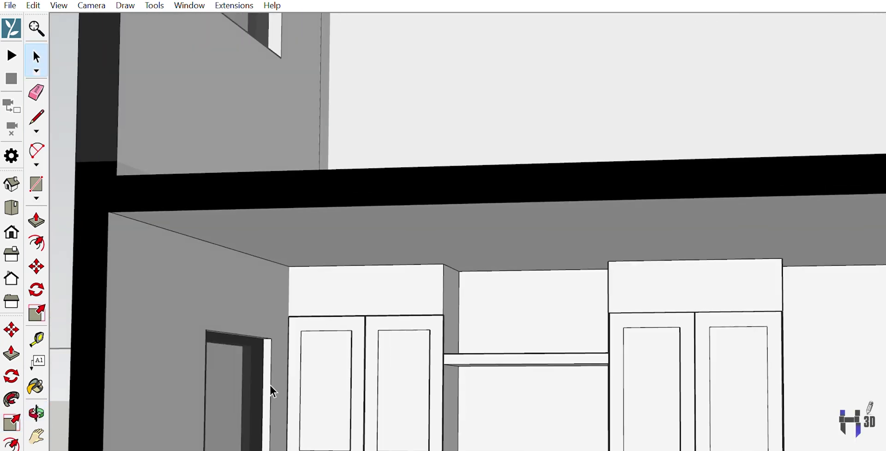
# Step: Fine-tune the width of the right wall cabinet's doors to match the cabinet's edges
pyautogui.scroll(5, 272, 364)
pyautogui.scroll(-3, 506, 257)
pyautogui.click(508, 294)
pyautogui.press('s')
pyautogui.scroll(8, 495, 291)
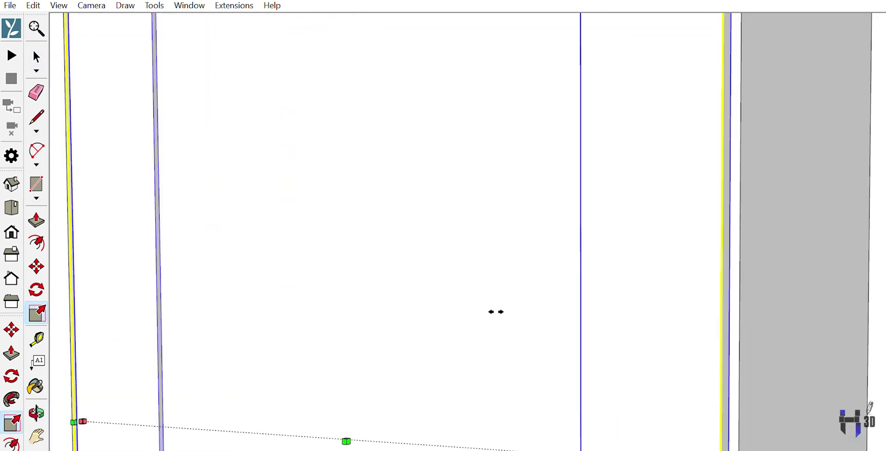
pyautogui.press('o')
pyautogui.press('space')
pyautogui.scroll(-6, 392, 263)
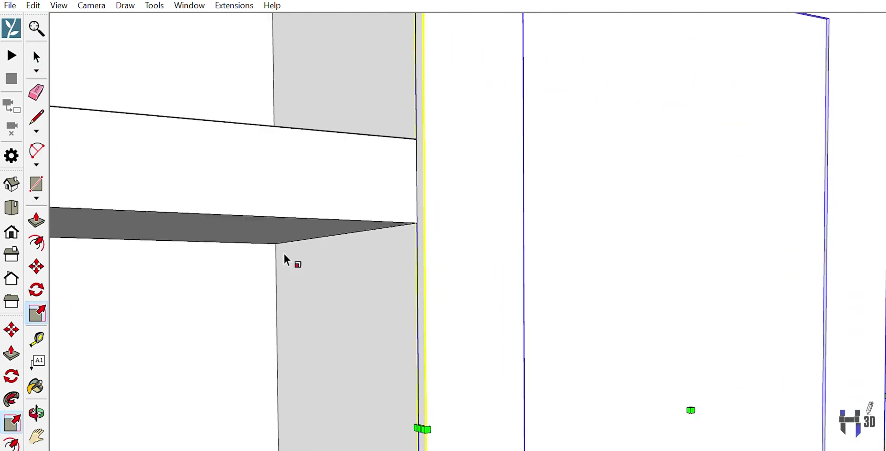
pyautogui.scroll(5, 556, 261)
pyautogui.scroll(-6, 556, 261)
# Step: Draw a line across the right wall cabinet's inner side, level with the bottom of its upper panel
pyautogui.press('p')
pyautogui.scroll(5, 317, 291)
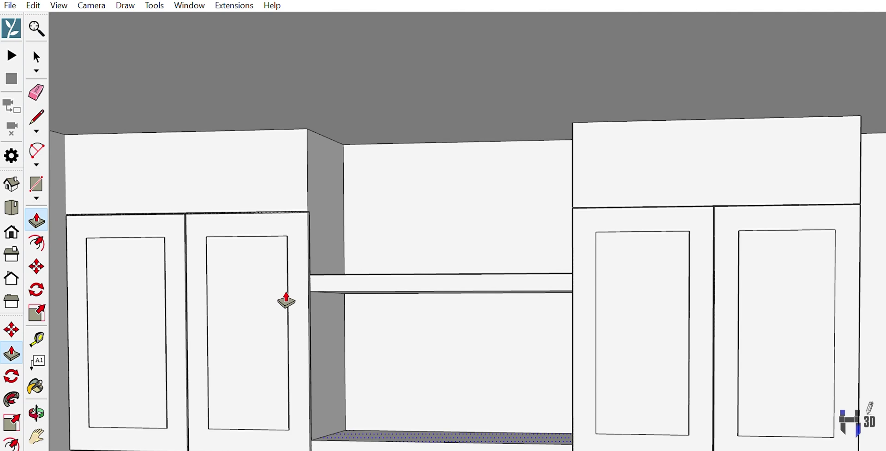
pyautogui.scroll(-8, 239, 217)
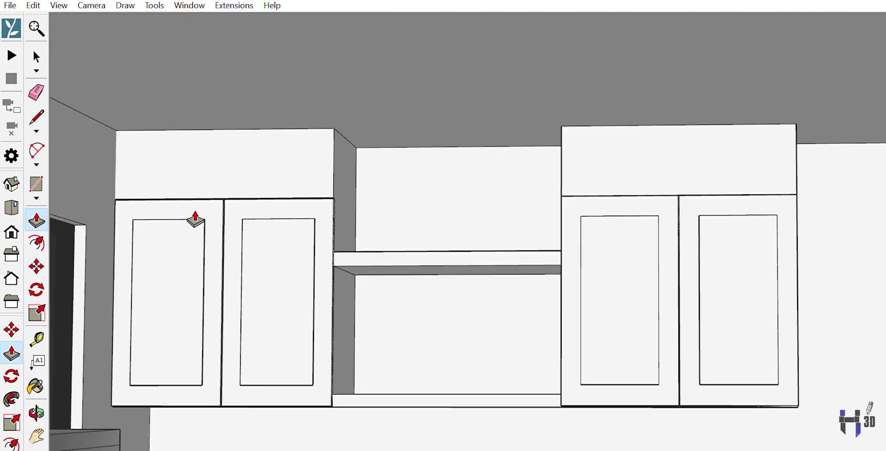
pyautogui.press('l')
pyautogui.press('space')
pyautogui.moveTo(171, 277)
pyautogui.mouseDown(button='middle')
pyautogui.moveTo(230, 174)
pyautogui.moveTo(222, 206)
pyautogui.moveTo(236, 242)
pyautogui.moveTo(214, 228)
pyautogui.mouseUp(button='middle')
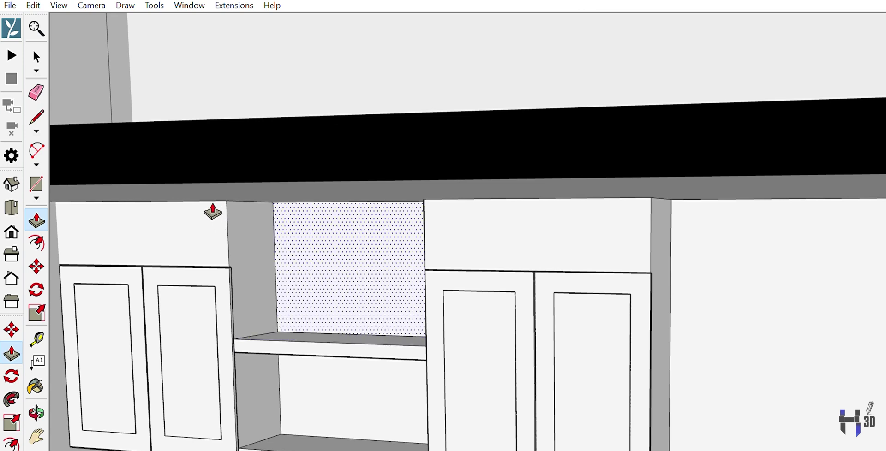
pyautogui.press('l')
pyautogui.scroll(8, 411, 155)
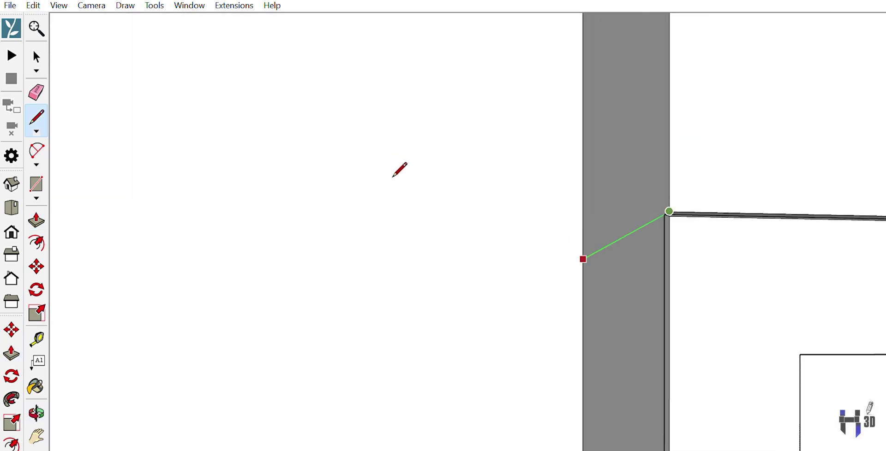
# Step: Extrude the upper side face across the shelf niche to join both upper panels, and erase the leftover edges
pyautogui.press('p')
pyautogui.scroll(-10, 411, 160)
pyautogui.press('e')
pyautogui.scroll(-6, 277, 221)
# Step: Paint the left wall cabinet with its doors and the right cabinet's inner door brown
pyautogui.press('b')
pyautogui.scroll(3, 327, 204)
pyautogui.click(460, 304)
pyautogui.click(253, 302)
pyautogui.scroll(4, 194, 266)
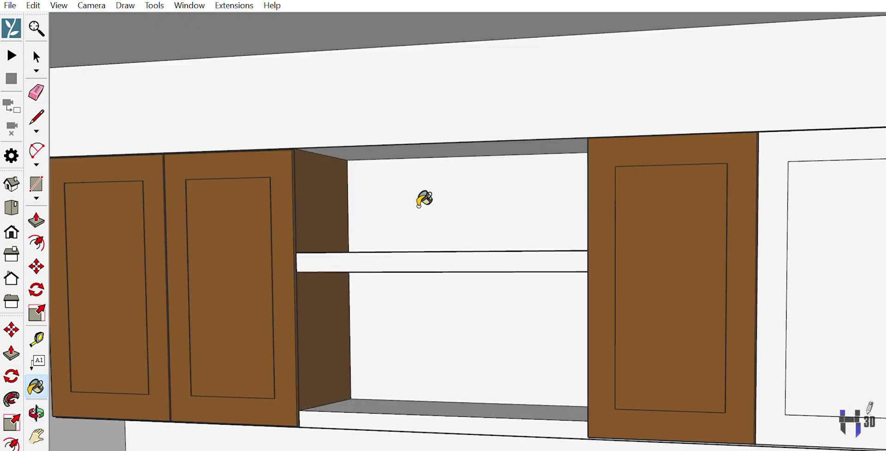
# Step: Paint the continuous upper panel, the remaining right door and the cabinet undersides brown
pyautogui.click(531, 96)
pyautogui.scroll(-3, 372, 135)
pyautogui.scroll(5, 270, 202)
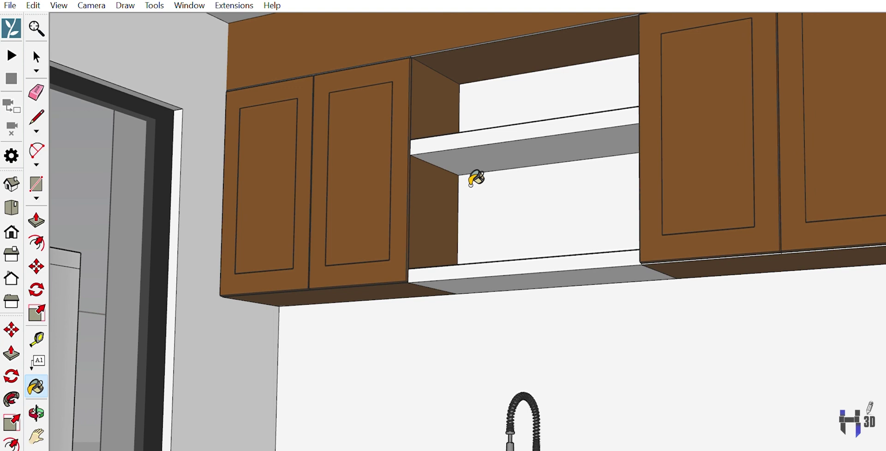
pyautogui.scroll(3, 627, 173)
pyautogui.scroll(-3, 659, 216)
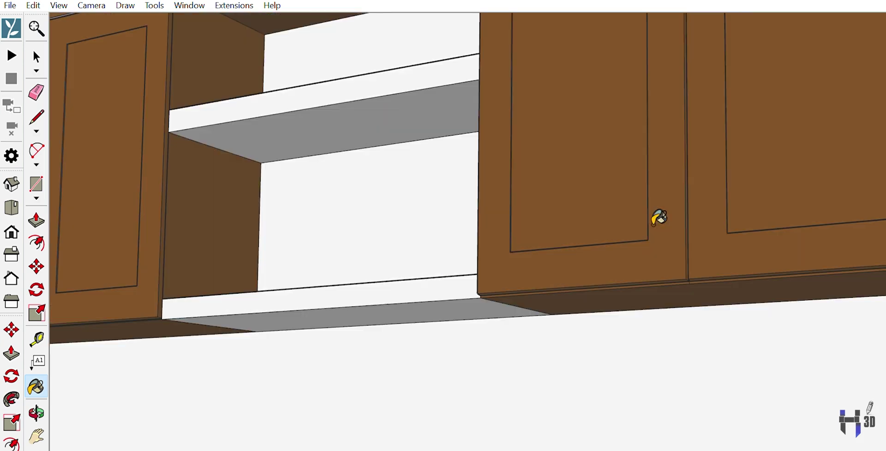
# Step: Draw a vertical rectangle on the wall beneath the outer end of the right wall cabinet
pyautogui.moveTo(659, 215); pyautogui.dragTo(148, 203, button='middle')
pyautogui.scroll(5, 228, 277)
pyautogui.scroll(-5, 279, 250)
pyautogui.scroll(5, 279, 250)
pyautogui.scroll(-5, 358, 248)
pyautogui.moveTo(358, 254)
pyautogui.mouseDown(button='middle')
pyautogui.moveTo(467, 289)
pyautogui.moveTo(604, 416)
pyautogui.moveTo(501, 192)
pyautogui.moveTo(635, 241)
pyautogui.moveTo(589, 201)
pyautogui.mouseUp(button='middle')
pyautogui.scroll(-3, 467, 290)
pyautogui.scroll(5, 541, 210)
pyautogui.press('r')
pyautogui.scroll(-5, 546, 205)
pyautogui.scroll(3, 590, 201)
pyautogui.scroll(-5, 481, 247)
pyautogui.scroll(6, 462, 289)
# Step: Extrude the rectangle slightly from the wall as a panel and paint its front orange-brown
pyautogui.press('p')
pyautogui.scroll(-5, 463, 270)
pyautogui.moveTo(461, 273); pyautogui.dragTo(509, 390, button='middle')
pyautogui.scroll(6, 503, 380)
pyautogui.scroll(-4, 498, 375)
pyautogui.moveTo(511, 422); pyautogui.dragTo(419, 355, button='middle')
pyautogui.scroll(4, 443, 311)
pyautogui.scroll(5, 386, 341)
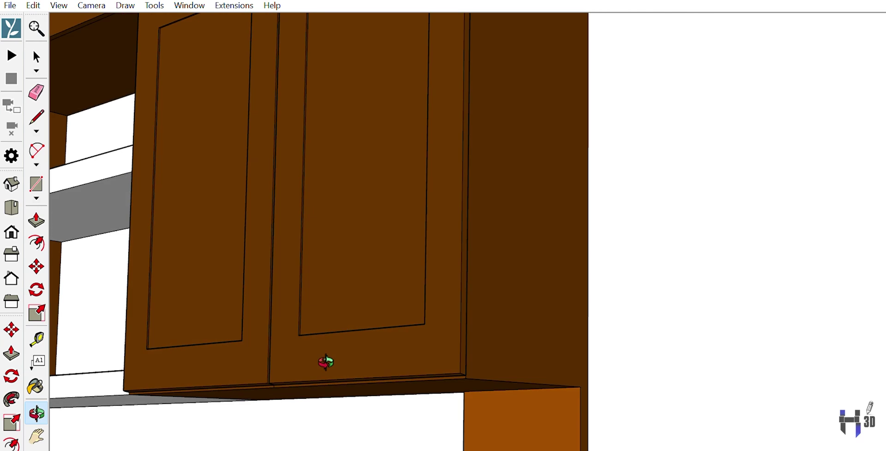
# Step: Finish painting the remaining side faces where the wall panel meets the right wall cabinet
pyautogui.press('l')
pyautogui.press('o')
pyautogui.scroll(3, 573, 270)
pyautogui.press('b')
pyautogui.scroll(-3, 289, 281)
pyautogui.scroll(3, 289, 289)
pyautogui.moveTo(289, 289); pyautogui.dragTo(560, 279, button='middle')
pyautogui.scroll(-4, 508, 296)
pyautogui.scroll(-5, 485, 307)
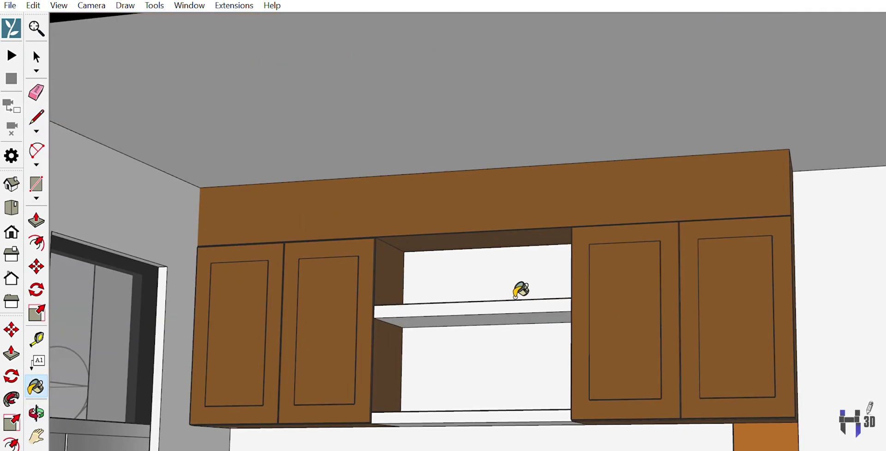
# Step: Draw a rectangle on the wall beneath the wall cabinets, starting at the inner corner under the cabinet row, for the backsplash
pyautogui.press('o')
pyautogui.moveTo(520, 289); pyautogui.dragTo(379, 341)
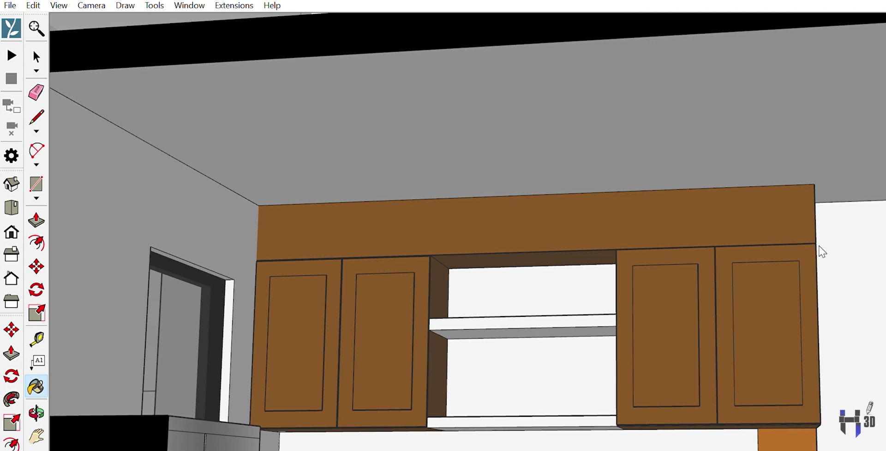
pyautogui.moveTo(486, 343); pyautogui.dragTo(480, 183, button='middle')
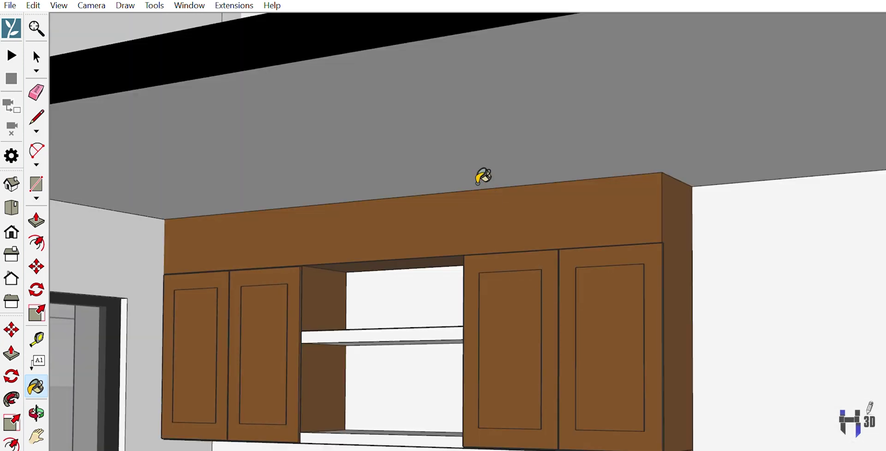
pyautogui.press('r')
pyautogui.scroll(-3, 410, 408)
pyautogui.scroll(5, 114, 246)
pyautogui.scroll(-3, 152, 275)
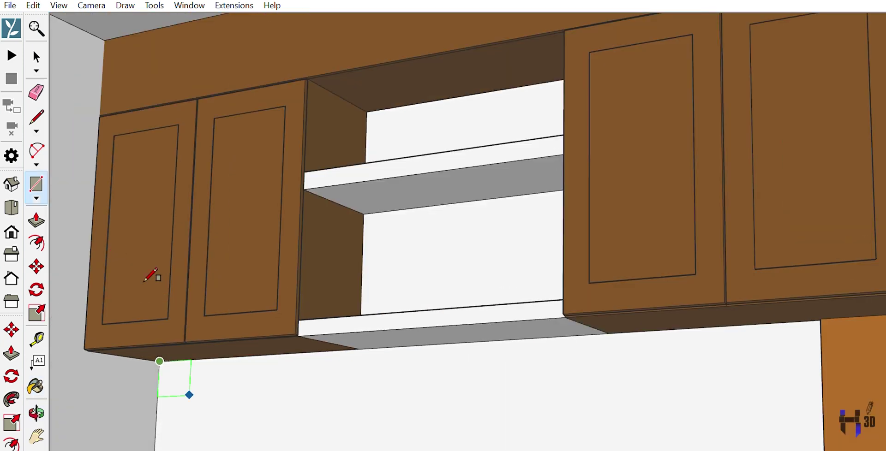
pyautogui.scroll(4, 152, 275)
pyautogui.scroll(-3, 640, 438)
pyautogui.moveTo(596, 403); pyautogui.dragTo(417, 363, button='middle')
# Step: Apply a white marble material with grey veins to the wall area beneath the wall cabinets
pyautogui.press('e')
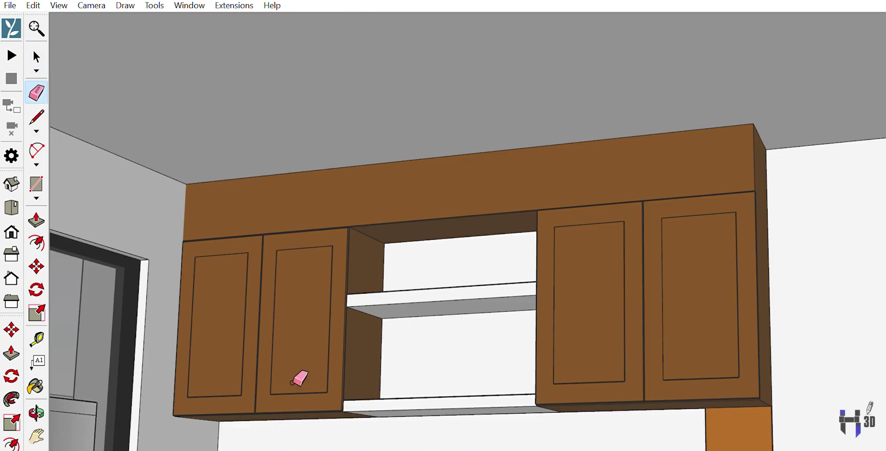
pyautogui.scroll(-2, 344, 301)
pyautogui.scroll(2, 346, 332)
pyautogui.press('p')
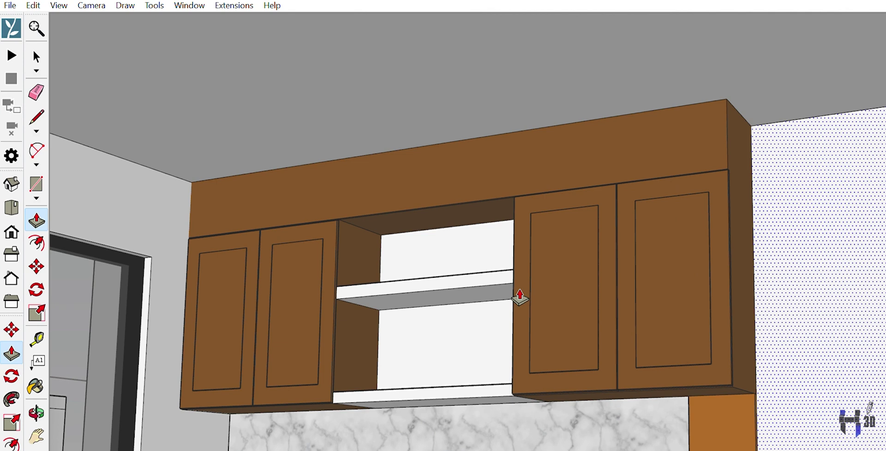
# Step: Paint the two open shelves between the wall cabinets, including their fronts and undersides, with dark grey stone
pyautogui.scroll(-3, 455, 406)
pyautogui.scroll(4, 287, 253)
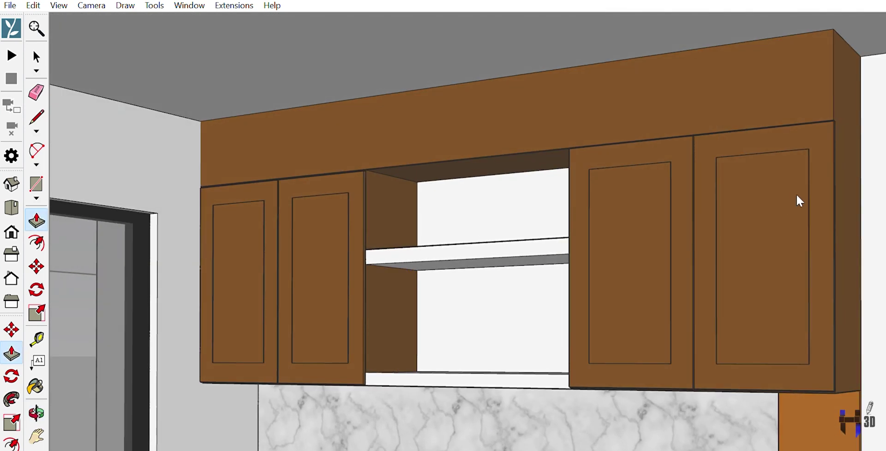
pyautogui.click(466, 381)
pyautogui.scroll(5, 331, 202)
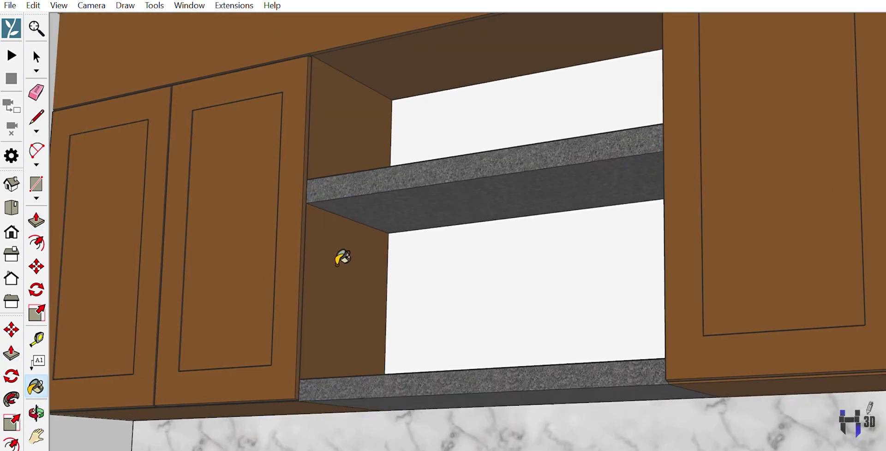
# Step: Inspect the stone shelves, the niche around them and the upper panel from several angles
pyautogui.press('p')
pyautogui.moveTo(342, 257)
pyautogui.mouseDown(button='middle')
pyautogui.moveTo(327, 257)
pyautogui.moveTo(340, 152)
pyautogui.moveTo(340, 165)
pyautogui.moveTo(326, 158)
pyautogui.moveTo(380, 164)
pyautogui.mouseUp(button='middle')
pyautogui.scroll(-5, 301, 281)
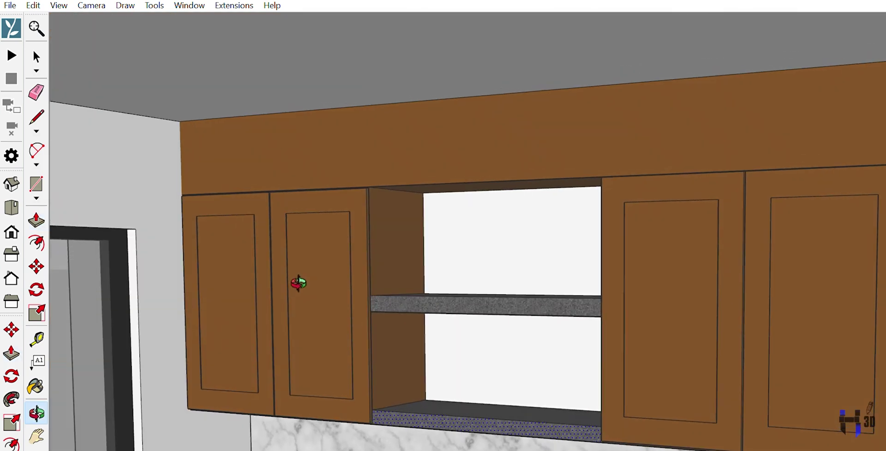
pyautogui.scroll(5, 312, 190)
pyautogui.moveTo(311, 191); pyautogui.dragTo(319, 209, button='middle')
pyautogui.scroll(-5, 319, 208)
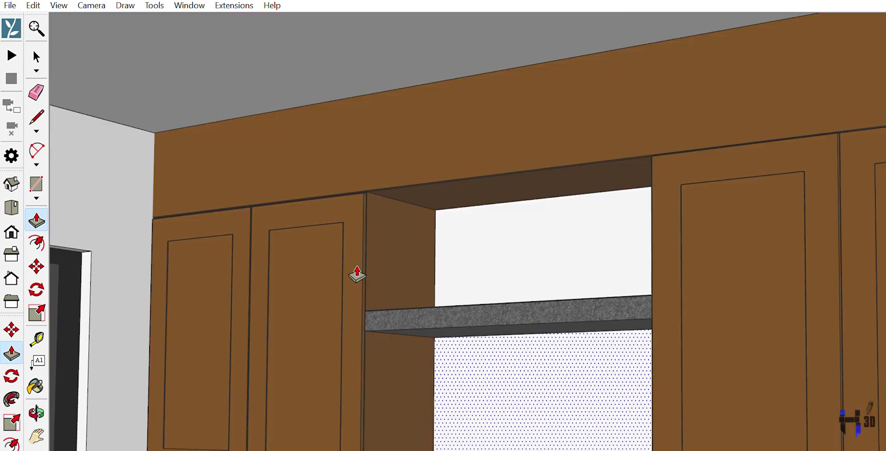
pyautogui.moveTo(356, 273); pyautogui.dragTo(355, 303, button='middle')
pyautogui.press('b')
pyautogui.scroll(-3, 598, 268)
pyautogui.moveTo(597, 267); pyautogui.dragTo(368, 330, button='middle')
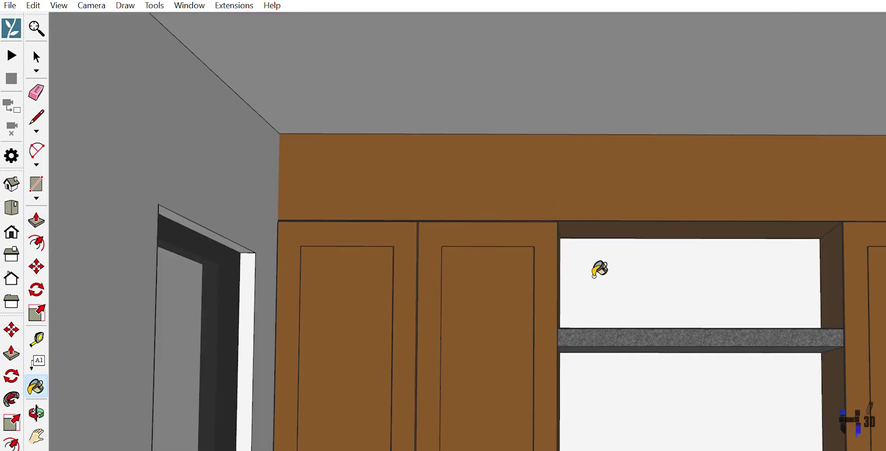
pyautogui.press('pagedown')
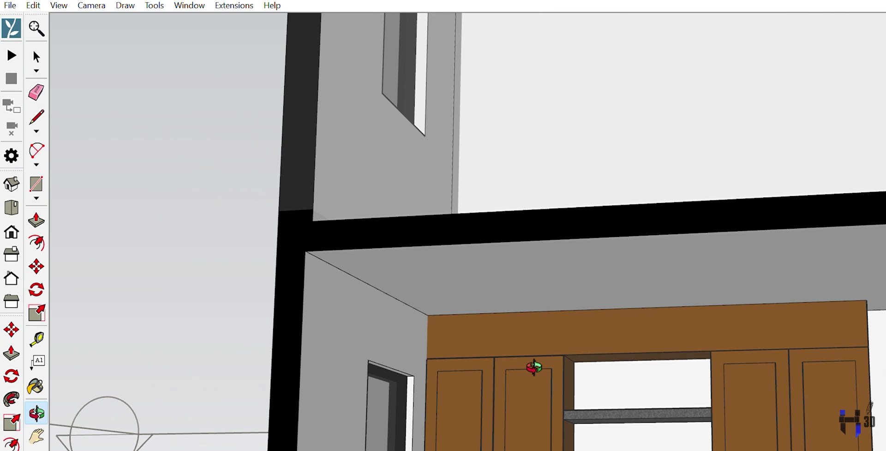
# Step: Place vertical metal bar handles on one wall cabinet's doors and copy the pair to the other cabinet's doors
pyautogui.press('space')
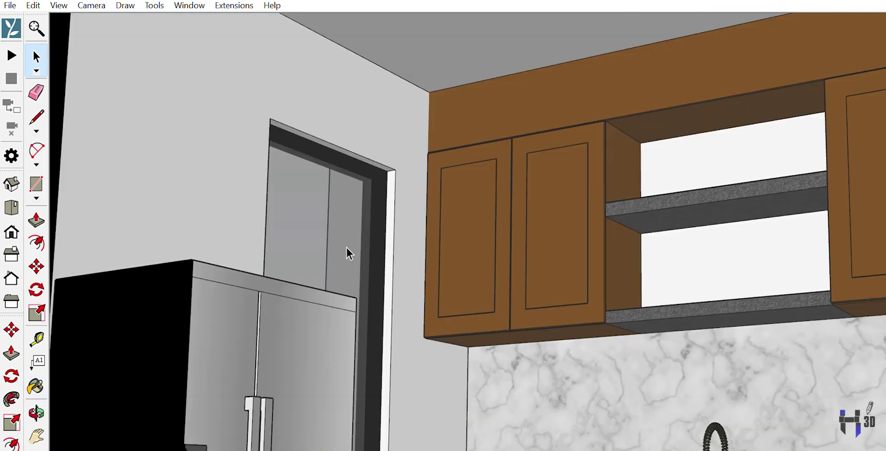
pyautogui.scroll(8, 353, 245)
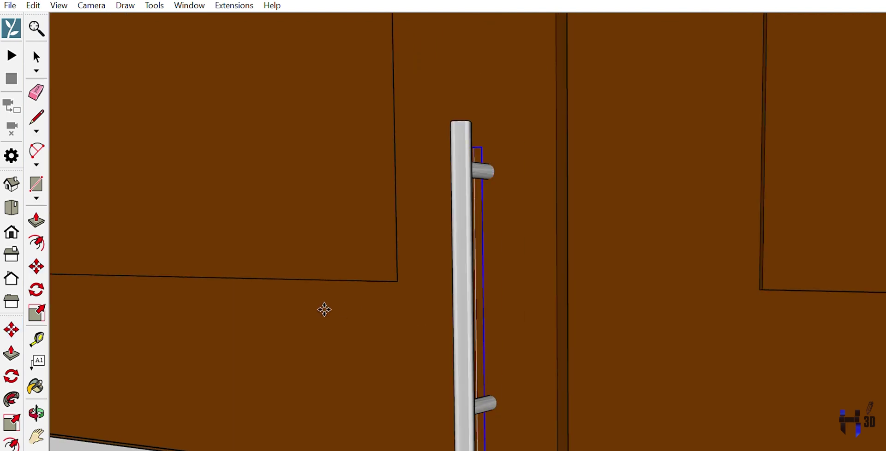
pyautogui.scroll(-10, 217, 253)
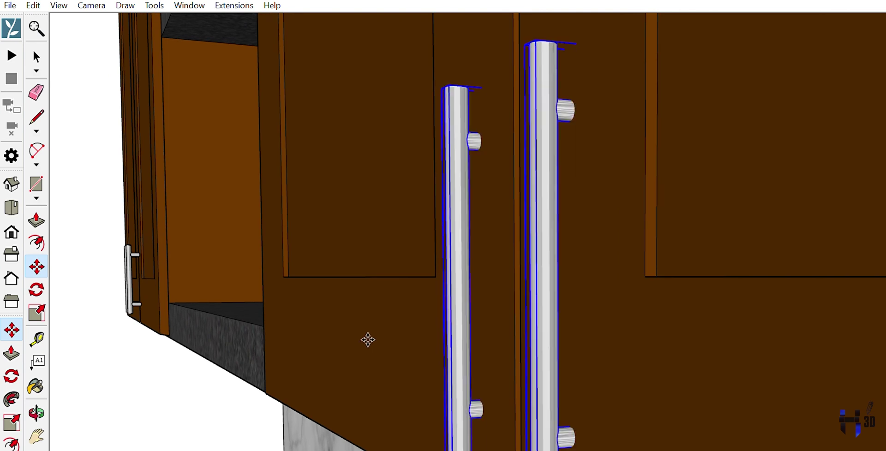
pyautogui.moveTo(368, 341); pyautogui.dragTo(344, 338)
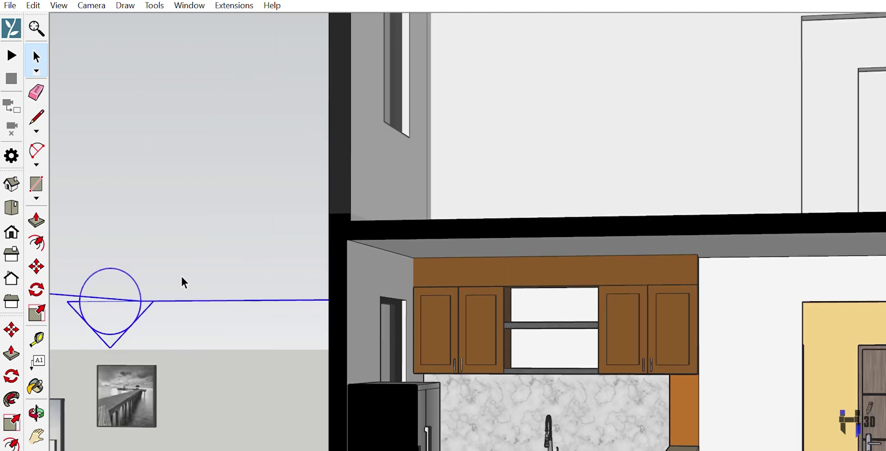
# Step: Open the upper brown panel above the middle shelves so the niche reaches the ceiling
pyautogui.moveTo(507, 319); pyautogui.dragTo(391, 185, button='middle')
pyautogui.scroll(8, 391, 186)
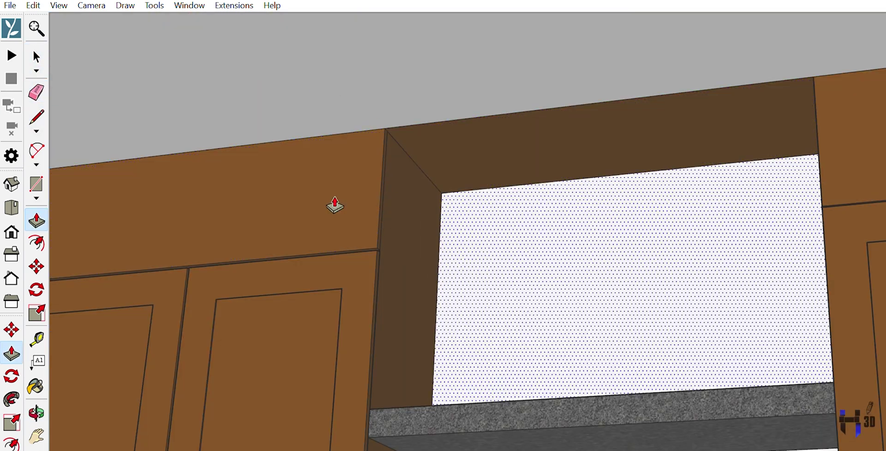
pyautogui.scroll(-5, 335, 205)
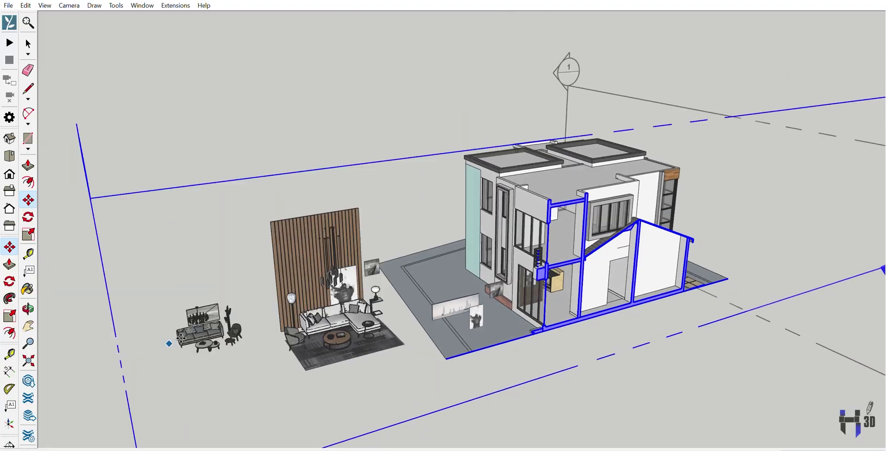
# Step: Select the slatted wood panel and portrait artwork in the room beside the kitchen and move them along the wall into place
pyautogui.scroll(6, 242, 300)
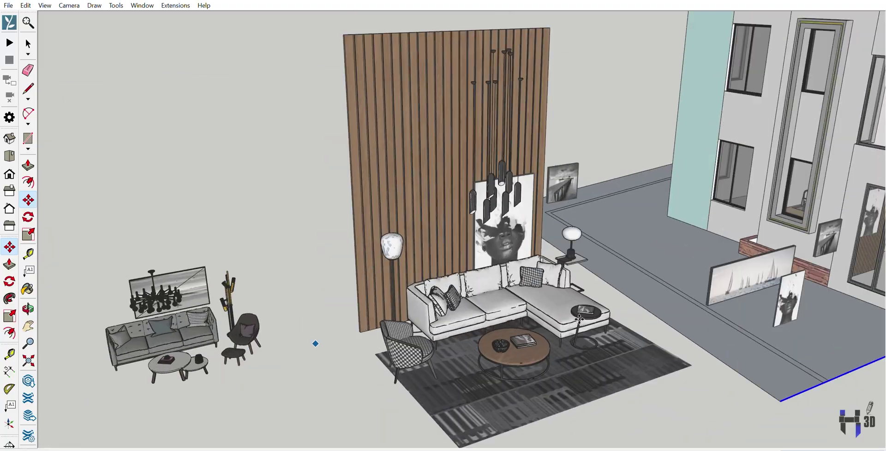
pyautogui.scroll(-6, 475, 375)
pyautogui.scroll(12, 720, 272)
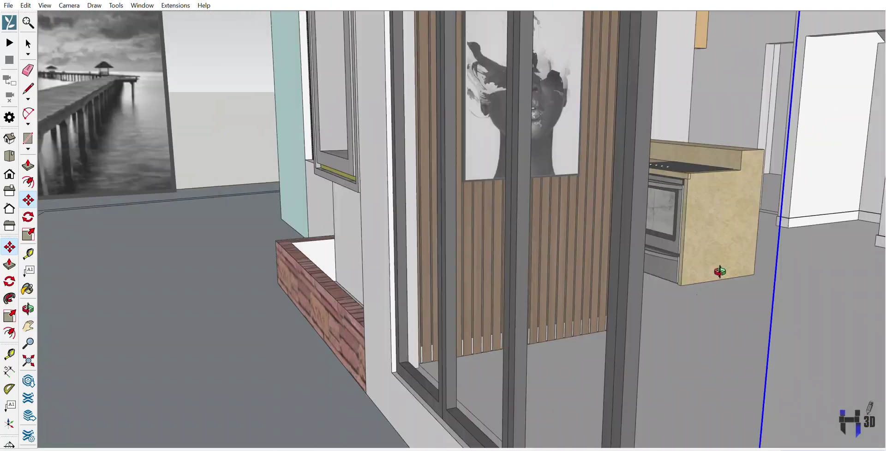
pyautogui.moveTo(720, 272); pyautogui.dragTo(597, 337, button='middle')
pyautogui.scroll(3, 528, 369)
pyautogui.moveTo(528, 370); pyautogui.dragTo(323, 277, button='middle')
pyautogui.scroll(4, 307, 275)
pyautogui.press('space')
pyautogui.click(307, 276)
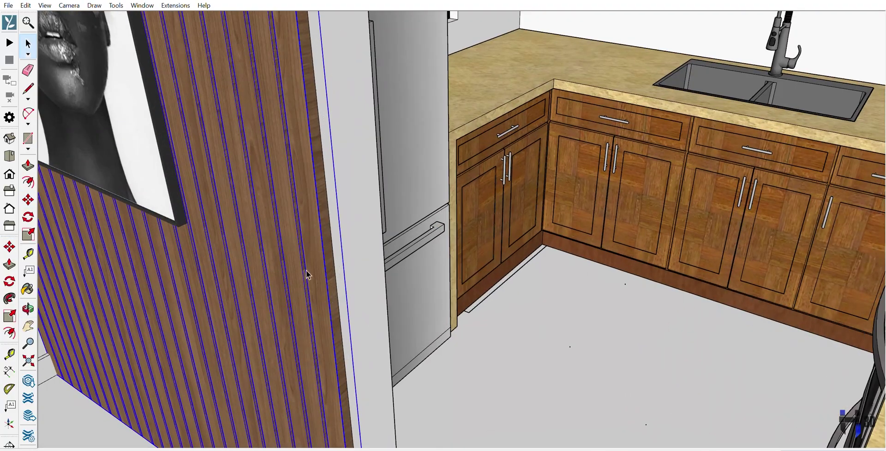
pyautogui.press('m')
pyautogui.moveTo(365, 229); pyautogui.dragTo(358, 236)
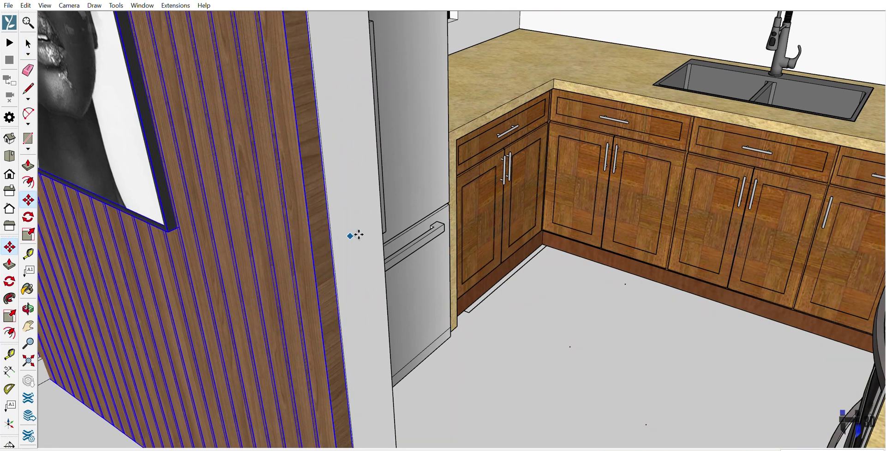
pyautogui.scroll(-3, 359, 235)
pyautogui.moveTo(359, 235)
pyautogui.mouseDown(button='middle')
pyautogui.moveTo(232, 269)
pyautogui.moveTo(630, 184)
pyautogui.moveTo(322, 208)
pyautogui.moveTo(633, 283)
pyautogui.moveTo(406, 297)
pyautogui.mouseUp(button='middle')
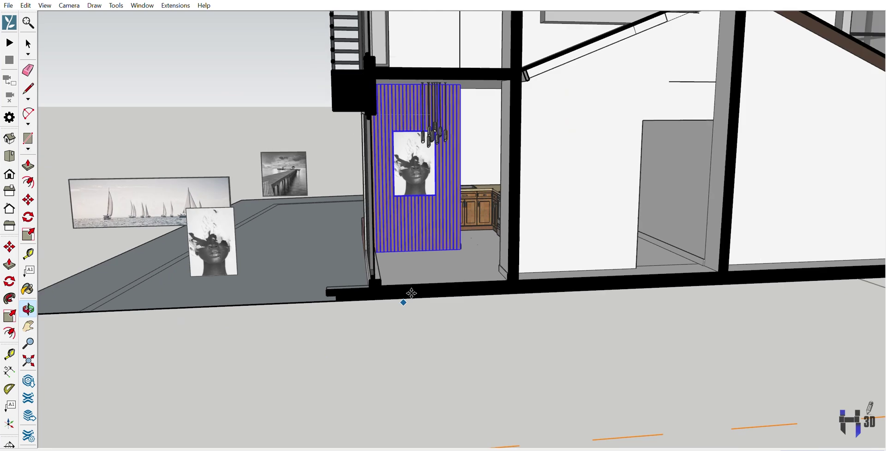
# Step: Select the cluster of black pendant lights in the room and move it into position beneath the ceiling
pyautogui.scroll(5, 398, 163)
pyautogui.press('space')
pyautogui.click(397, 162)
pyautogui.moveTo(397, 162); pyautogui.dragTo(741, 136, button='middle')
pyautogui.scroll(2, 740, 136)
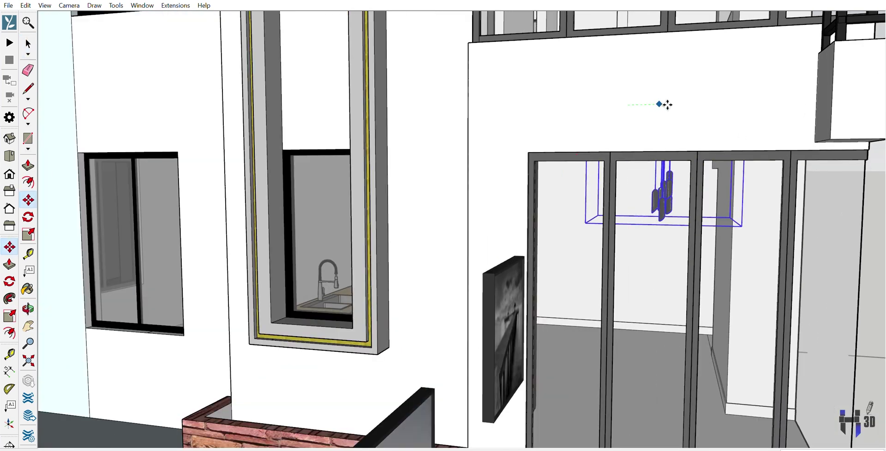
pyautogui.scroll(-3, 701, 104)
# Step: Copy the houndstooth armchair from the living room furniture set outside the house
pyautogui.moveTo(568, 130); pyautogui.dragTo(417, 241, button='middle')
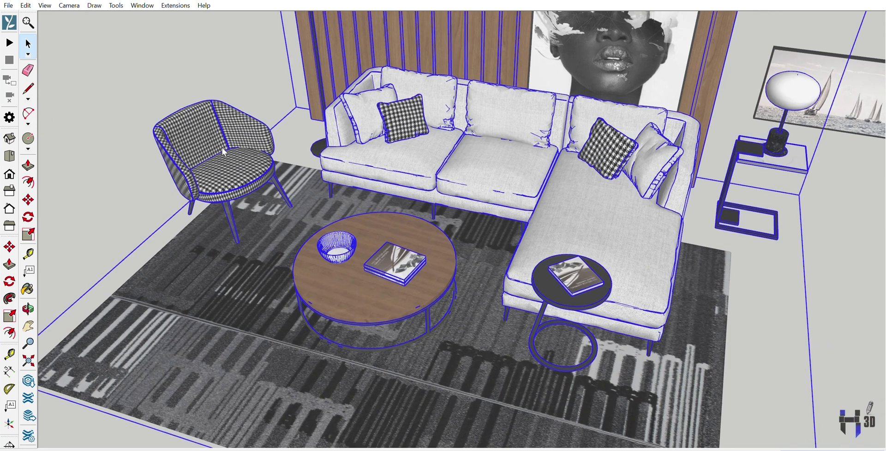
pyautogui.scroll(-2, 223, 152)
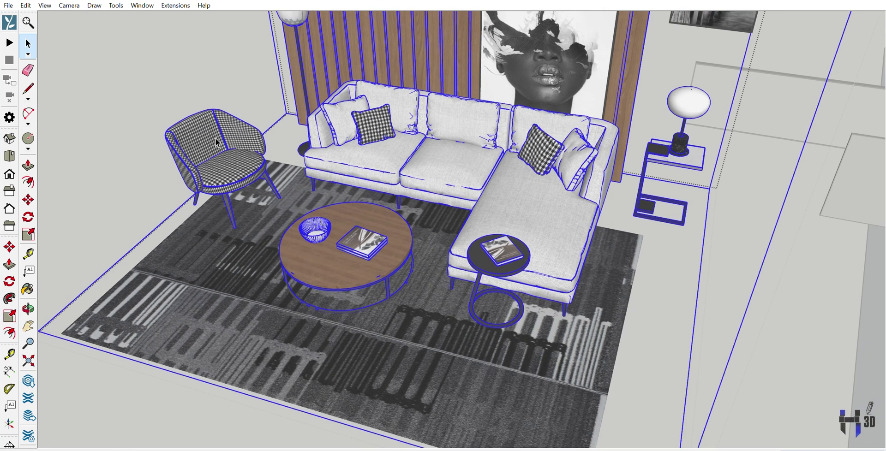
pyautogui.scroll(2, 196, 140)
pyautogui.scroll(-6, 197, 141)
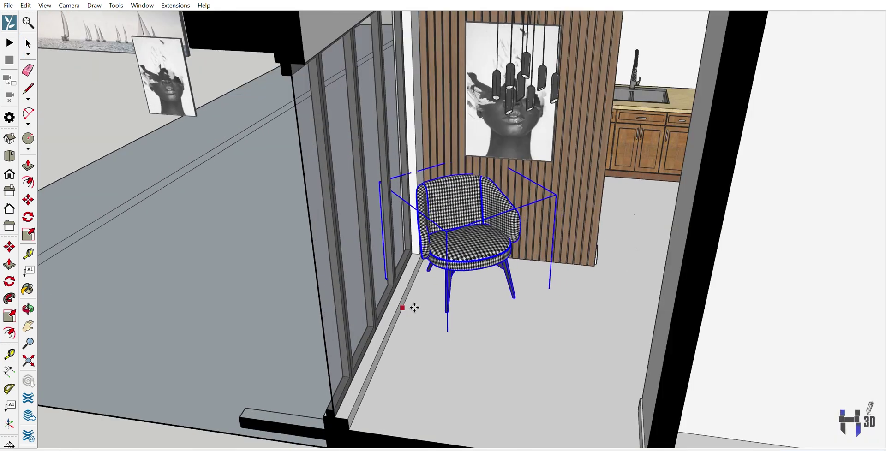
# Step: Position the armchair on the room's floor beside the glazed wall, in front of the slatted panel
pyautogui.moveTo(415, 308); pyautogui.dragTo(490, 259, button='middle')
pyautogui.scroll(5, 491, 260)
pyautogui.scroll(-5, 475, 253)
pyautogui.moveTo(461, 303); pyautogui.dragTo(438, 277, button='middle')
pyautogui.scroll(2, 491, 344)
pyautogui.scroll(-5, 461, 277)
pyautogui.scroll(5, 574, 285)
pyautogui.press('space')
pyautogui.click(574, 281)
pyautogui.scroll(-3, 386, 158)
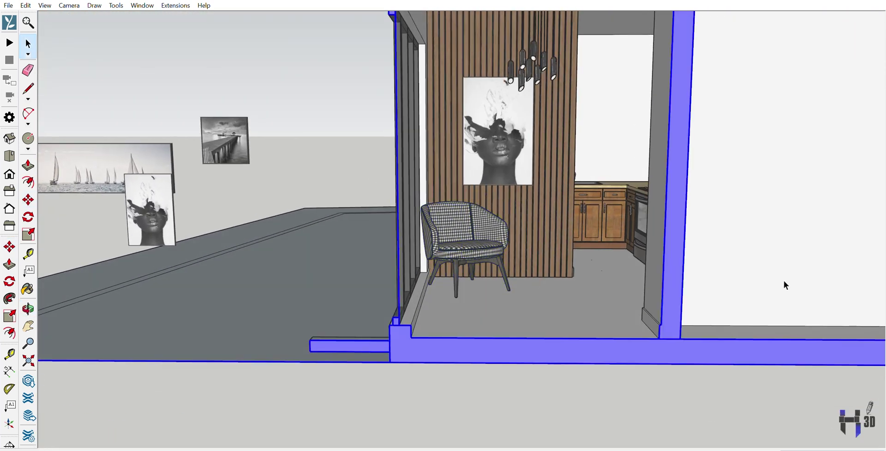
# Step: Place a large-leaved plant in a white pot on a stand on the floor beside the armchair
pyautogui.scroll(3, 794, 337)
pyautogui.keyDown('shift'); pyautogui.moveTo(793, 337); pyautogui.dragTo(564, 301, button='middle'); pyautogui.keyUp('shift')
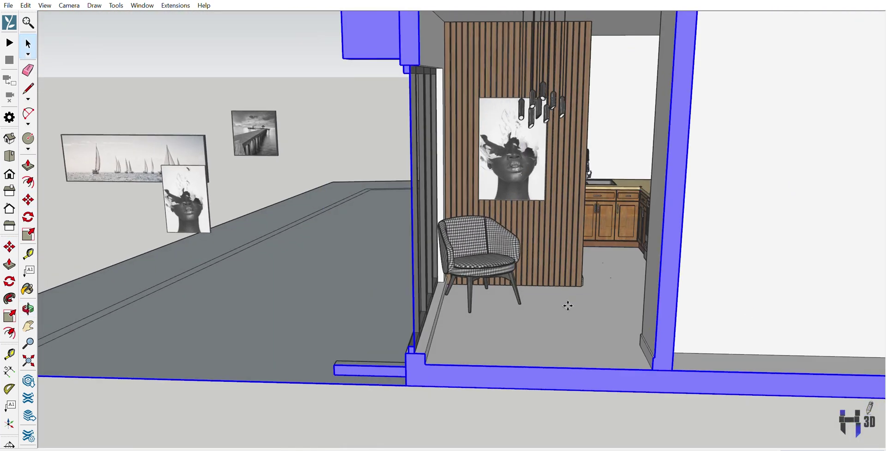
pyautogui.scroll(2, 539, 318)
pyautogui.click(585, 339)
pyautogui.scroll(2, 573, 348)
pyautogui.press('q')
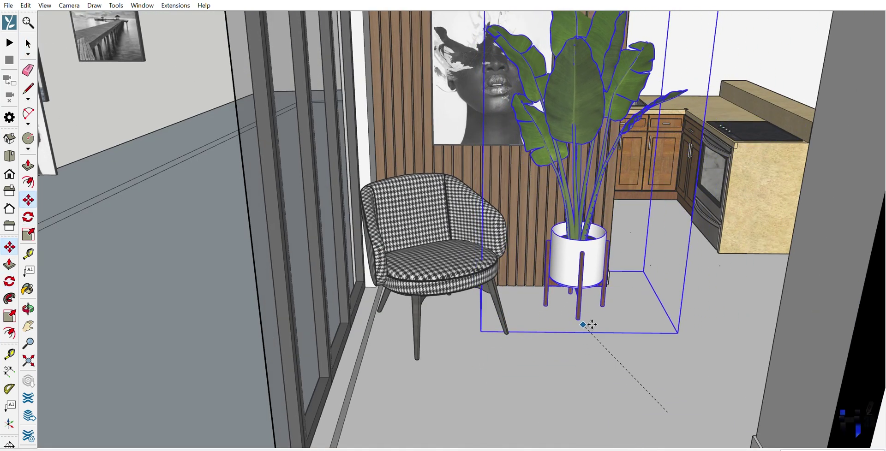
# Step: Scale the potted plant by its bounding box corner to suit the space beside the armchair
pyautogui.scroll(-3, 593, 326)
pyautogui.scroll(3, 531, 303)
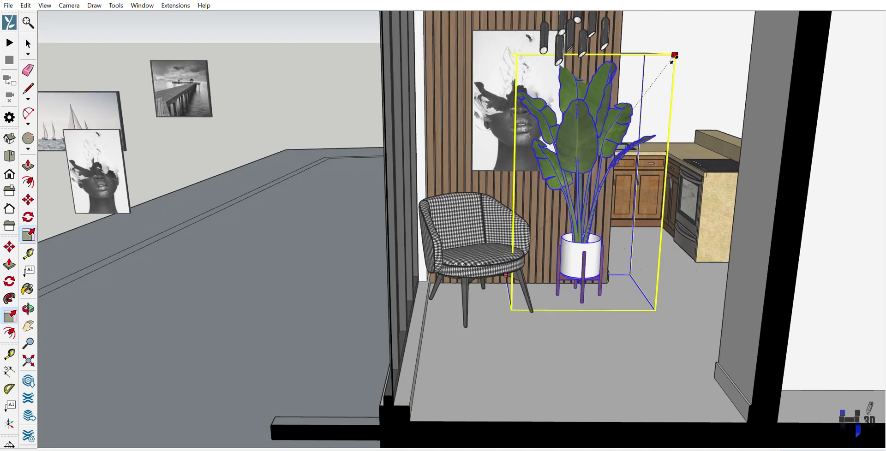
pyautogui.scroll(-3, 659, 83)
pyautogui.scroll(3, 529, 380)
pyautogui.moveTo(528, 380); pyautogui.dragTo(837, 326, button='middle')
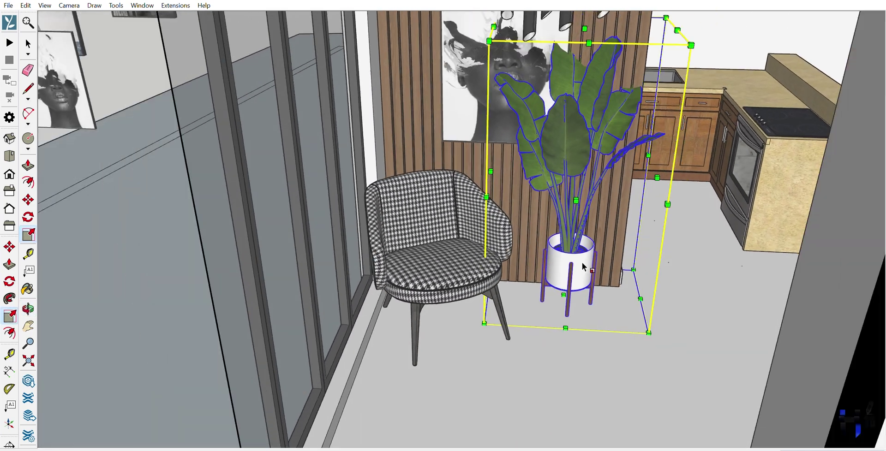
pyautogui.scroll(5, 590, 352)
pyautogui.scroll(-4, 289, 188)
pyautogui.scroll(4, 530, 201)
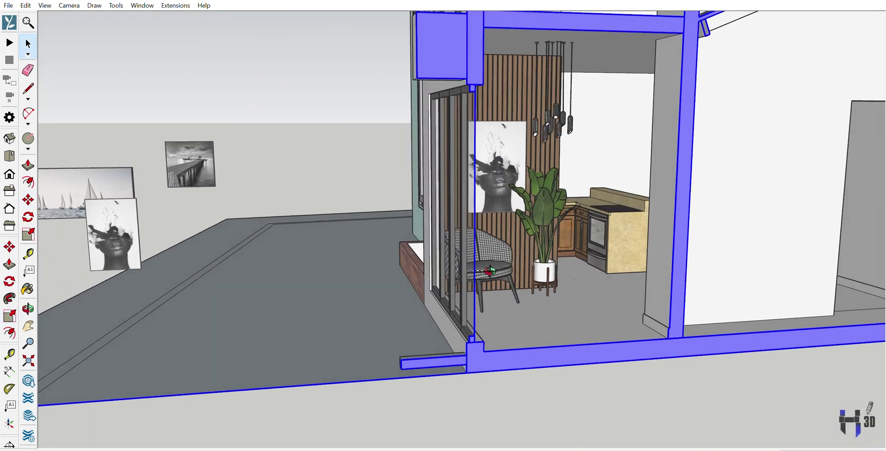
# Step: Open the plant for editing, select its rear upper leaf and scale that leaf on its own
pyautogui.press('space')
pyautogui.scroll(6, 531, 203)
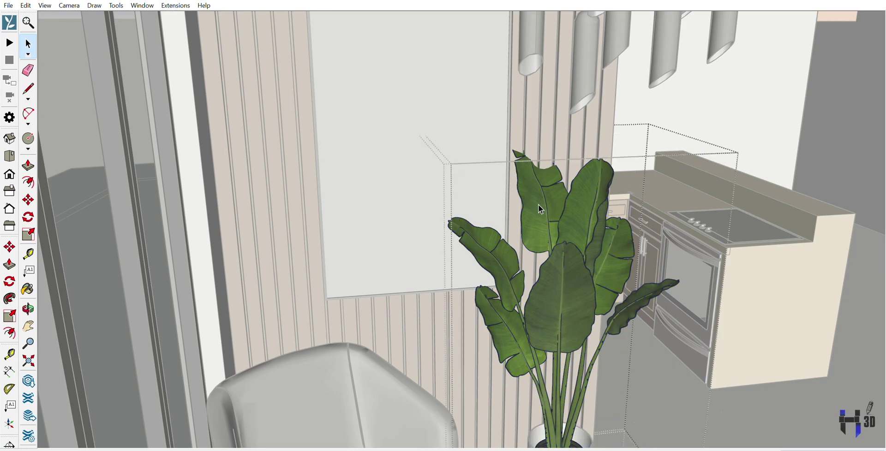
pyautogui.press('s')
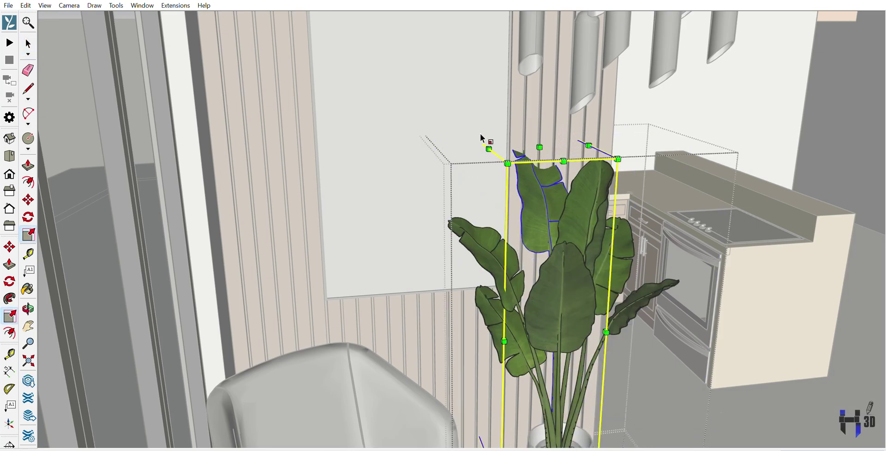
pyautogui.scroll(-10, 521, 175)
pyautogui.moveTo(521, 175); pyautogui.dragTo(421, 217, button='middle')
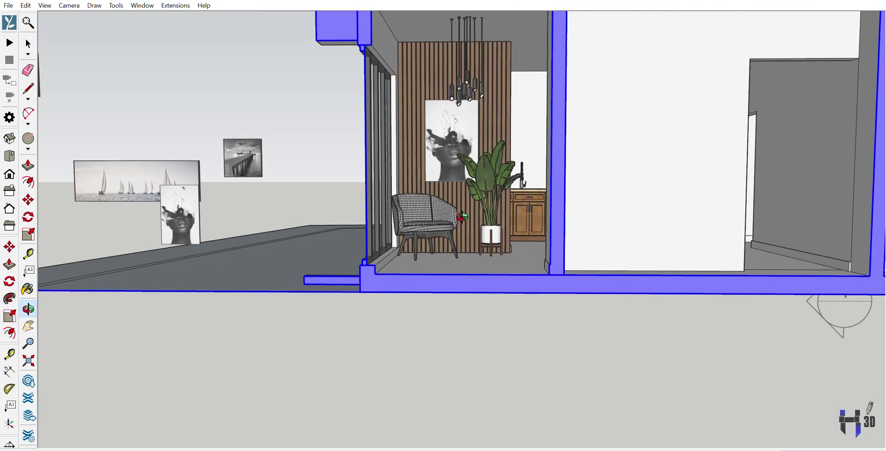
# Step: Scale the houndstooth armchair's height by its bounding box
pyautogui.scroll(8, 420, 217)
pyautogui.click(417, 203)
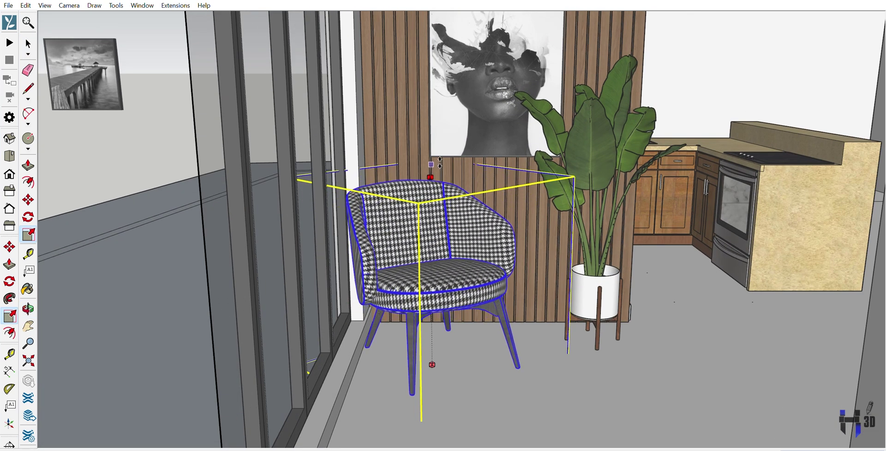
pyautogui.press('space')
# Step: Copy the houndstooth cushion from the sofa outside the house and place it on the armchair's seat
pyautogui.scroll(-10, 440, 163)
pyautogui.moveTo(440, 163); pyautogui.dragTo(208, 194, button='middle')
pyautogui.scroll(6, 103, 195)
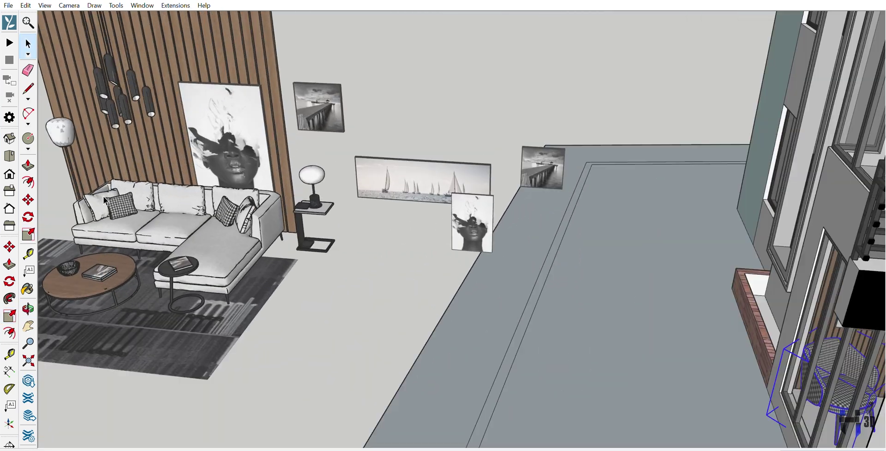
pyautogui.hotkey('ctrl', 'a')
pyautogui.scroll(5, 104, 195)
pyautogui.scroll(-10, 142, 206)
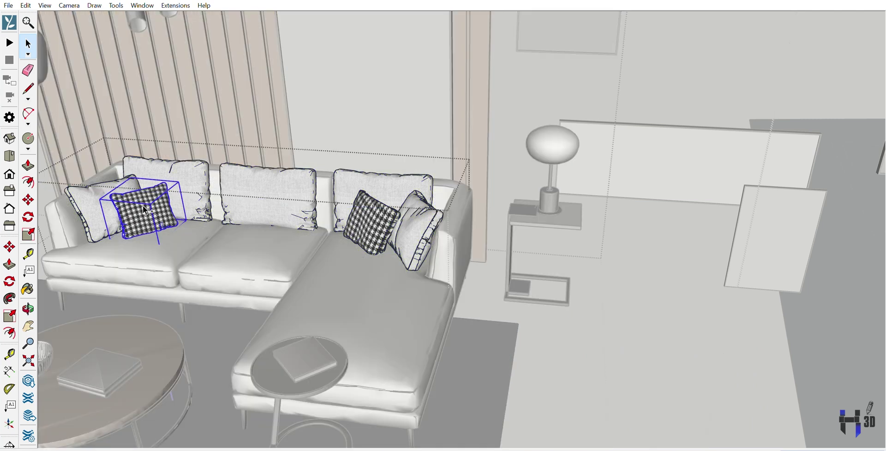
pyautogui.scroll(5, 619, 310)
pyautogui.scroll(-5, 263, 209)
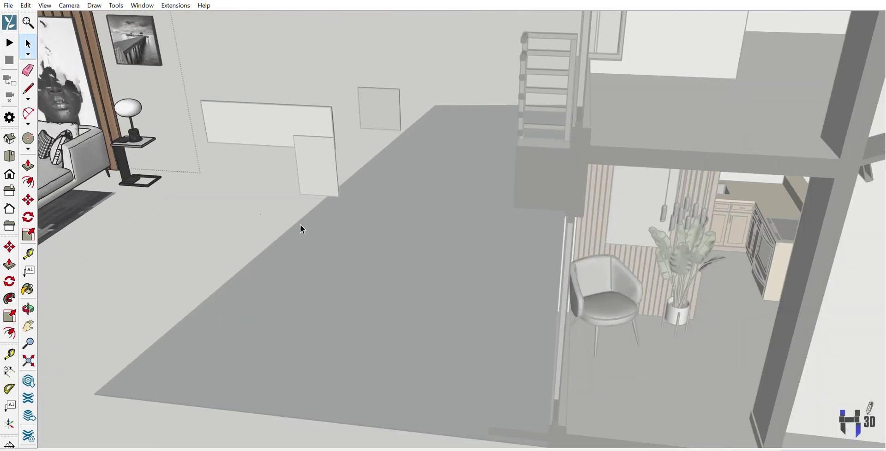
pyautogui.scroll(10, 672, 294)
pyautogui.click(672, 294)
pyautogui.press('m')
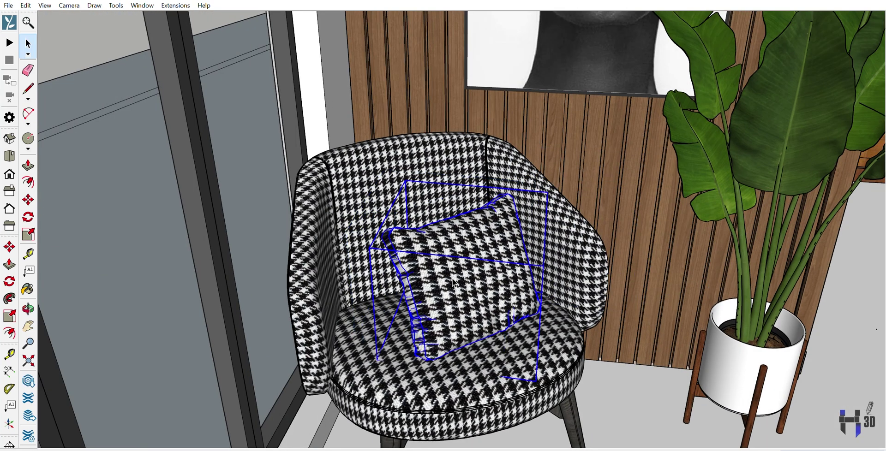
# Step: Open the armchair's cushion for editing, select all its geometry and paint it with Color A03
pyautogui.press('b')
pyautogui.scroll(-5, 785, 208)
pyautogui.click(813, 266)
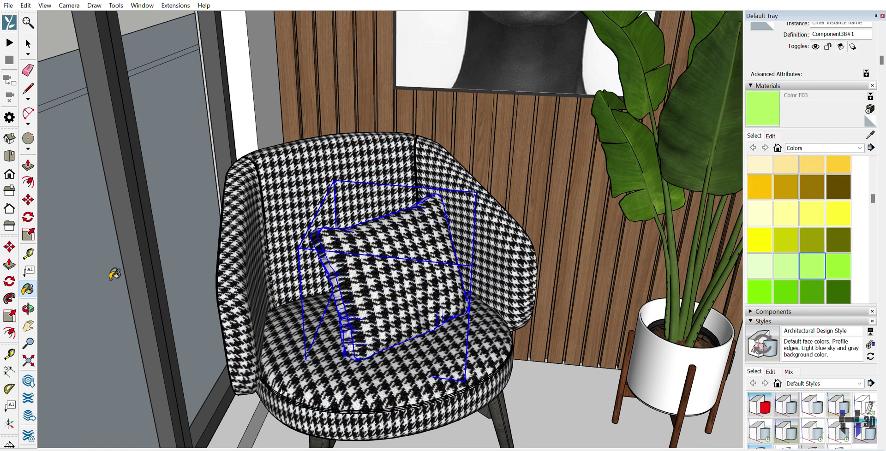
pyautogui.scroll(3, 733, 203)
pyautogui.scroll(3, 803, 199)
pyautogui.scroll(-4, 290, 290)
pyautogui.scroll(3, 374, 248)
pyautogui.press('space')
pyautogui.tripleClick(368, 239)
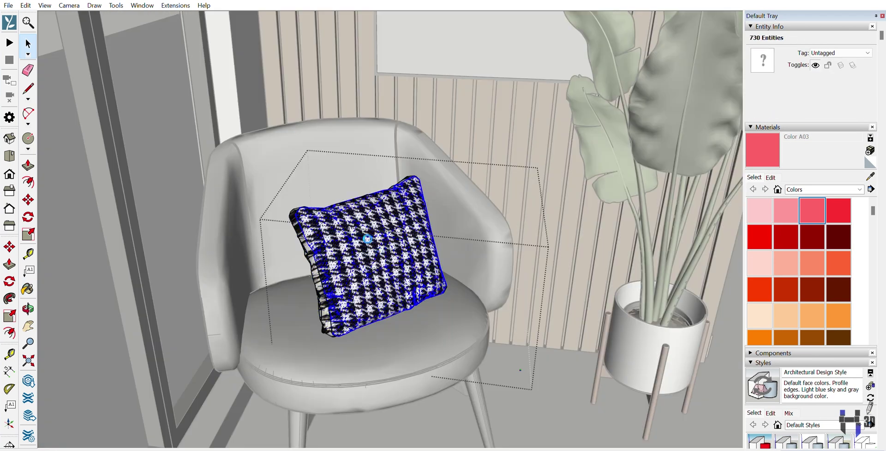
pyautogui.scroll(3, 327, 282)
pyautogui.moveTo(421, 234); pyautogui.dragTo(184, 336, button='middle')
pyautogui.scroll(-4, 444, 181)
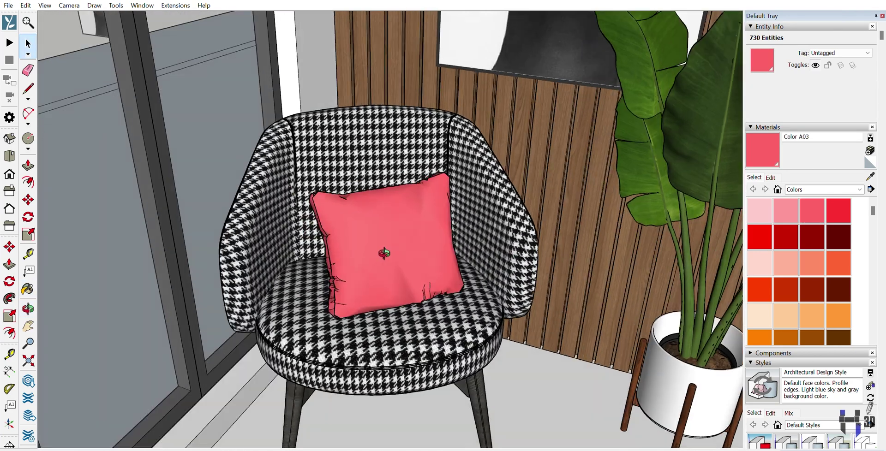
# Step: Adjust the painted cushion's position on the seat against the armchair's back
pyautogui.scroll(3, 384, 253)
pyautogui.click(361, 238)
pyautogui.press('m')
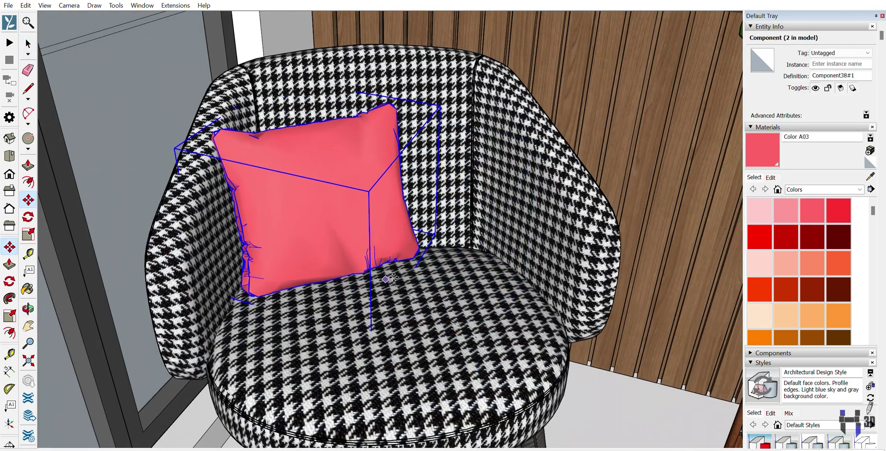
pyautogui.moveTo(396, 274); pyautogui.dragTo(605, 412, button='middle')
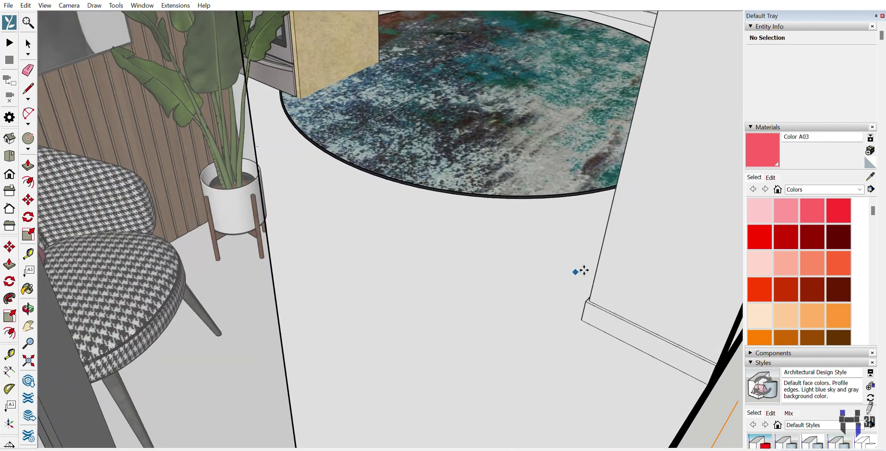
# Step: Scale down the round patterned rug and move it onto the floor in front of the armchair and plant
pyautogui.press('m')
pyautogui.press('s')
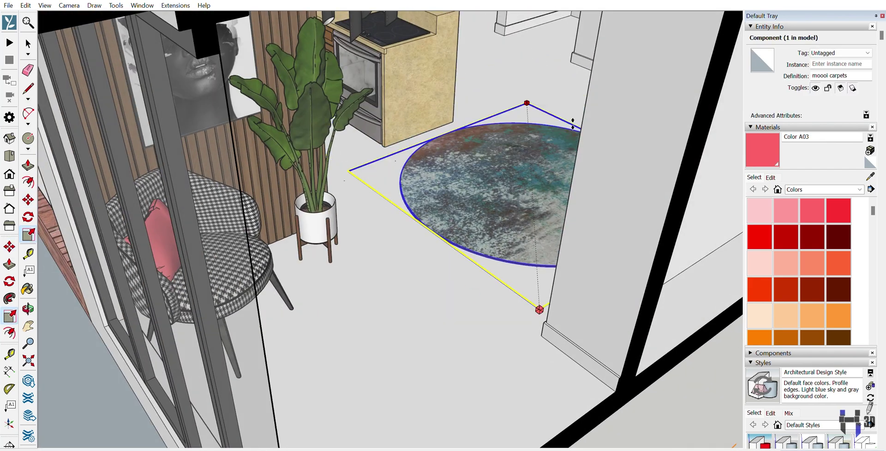
pyautogui.moveTo(573, 122); pyautogui.dragTo(472, 256, button='middle')
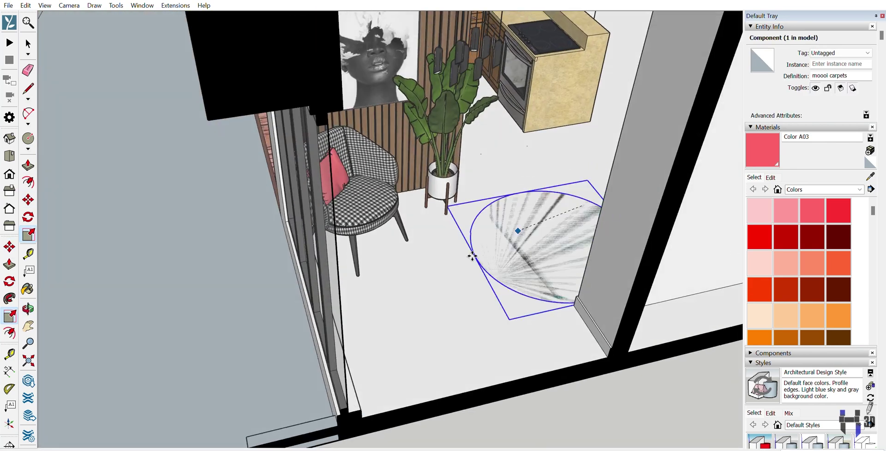
pyautogui.click(441, 230)
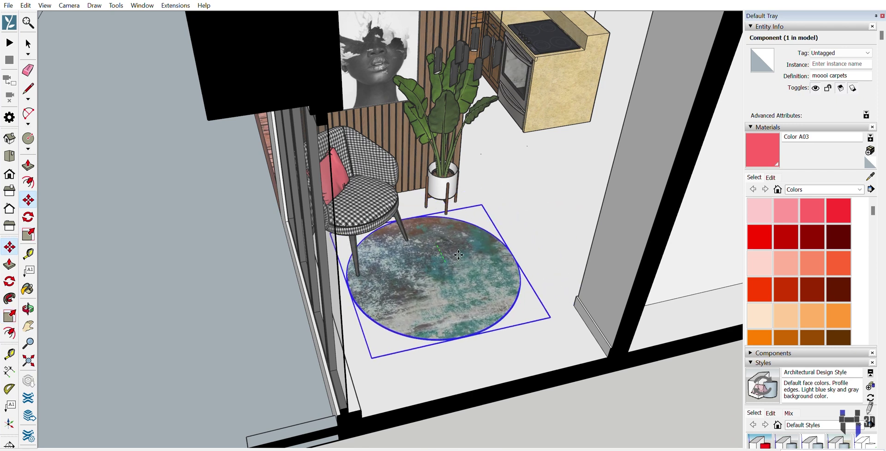
# Step: Rescale the round rug by its bounding box corner to fit the floor between the glazed wall and the partition
pyautogui.moveTo(384, 330); pyautogui.dragTo(569, 306, button='middle')
pyautogui.moveTo(560, 307); pyautogui.dragTo(594, 324)
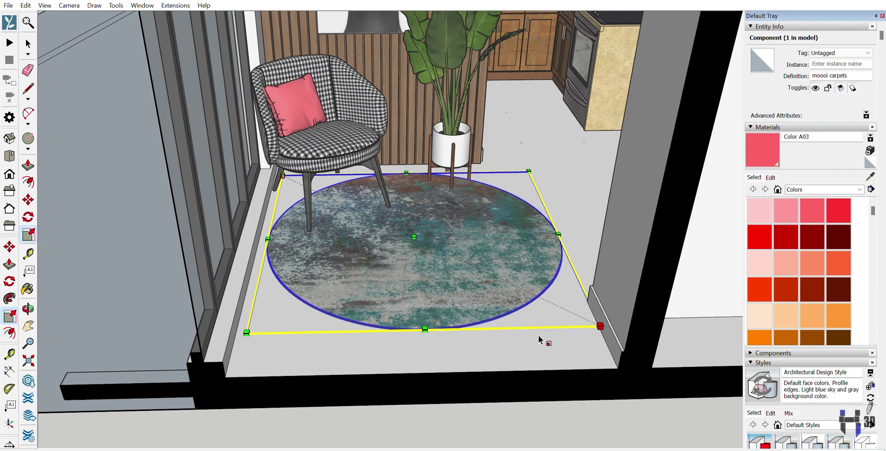
pyautogui.press('m')
pyautogui.scroll(5, 469, 311)
pyautogui.press('space')
pyautogui.scroll(-5, 451, 251)
pyautogui.click(139, 231)
pyautogui.moveTo(138, 231); pyautogui.dragTo(462, 277, button='middle')
pyautogui.scroll(4, 490, 288)
pyautogui.scroll(2, 490, 288)
pyautogui.click(489, 289)
pyautogui.press('s')
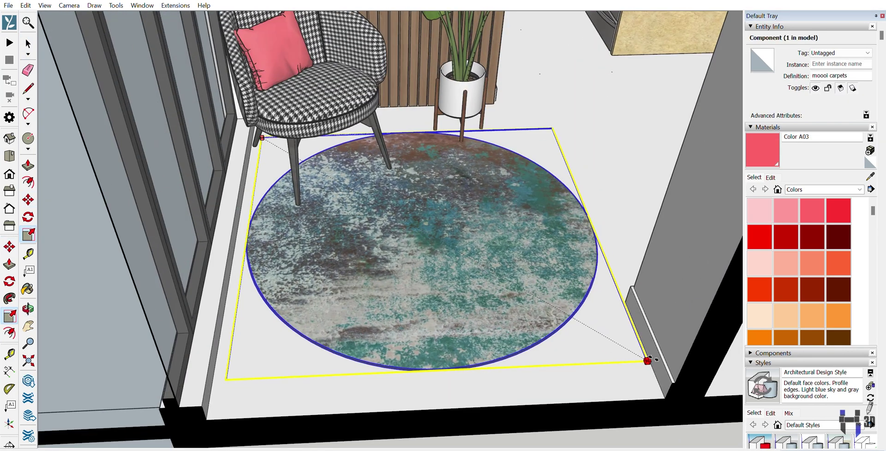
pyautogui.scroll(-5, 630, 352)
pyautogui.press('space')
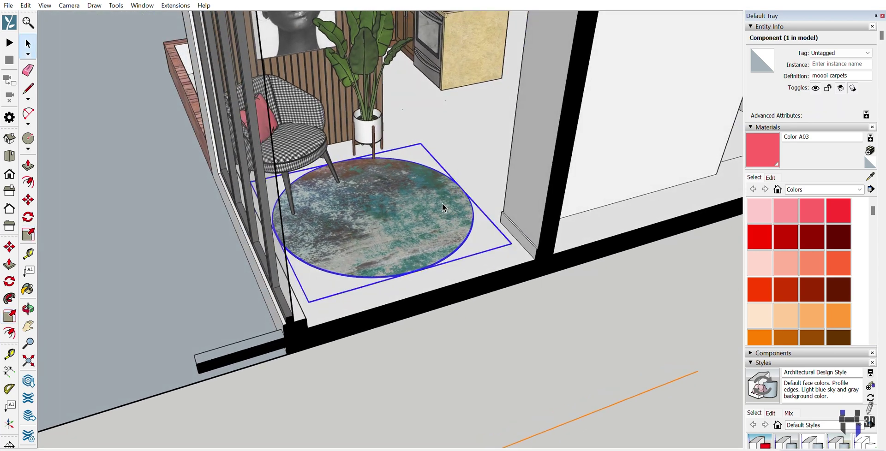
# Step: Paste a wooden cabinet with legs and place it on the room's floor over the round rug
pyautogui.click(508, 322)
pyautogui.scroll(4, 510, 171)
pyautogui.moveTo(510, 171); pyautogui.dragTo(389, 162, button='middle')
pyautogui.moveTo(135, 200); pyautogui.dragTo(519, 241, button='middle')
pyautogui.scroll(-3, 518, 241)
pyautogui.scroll(5, 585, 212)
pyautogui.hotkey('ctrl', 'v')
pyautogui.scroll(3, 426, 295)
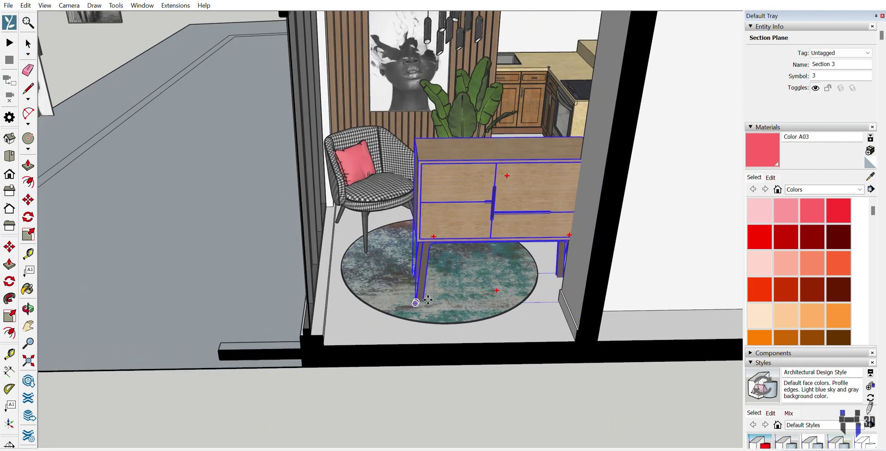
pyautogui.click(409, 300)
# Step: Turn the wooden cabinet parallel to the glazed wall and scale its height and depth to suit the narrow space
pyautogui.moveTo(447, 286); pyautogui.dragTo(390, 126, button='middle')
pyautogui.press('s')
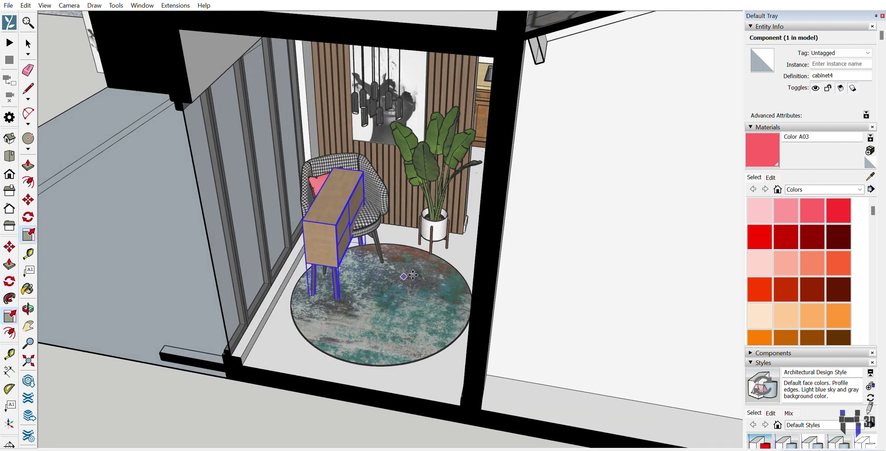
pyautogui.moveTo(369, 332); pyautogui.dragTo(408, 312, button='middle')
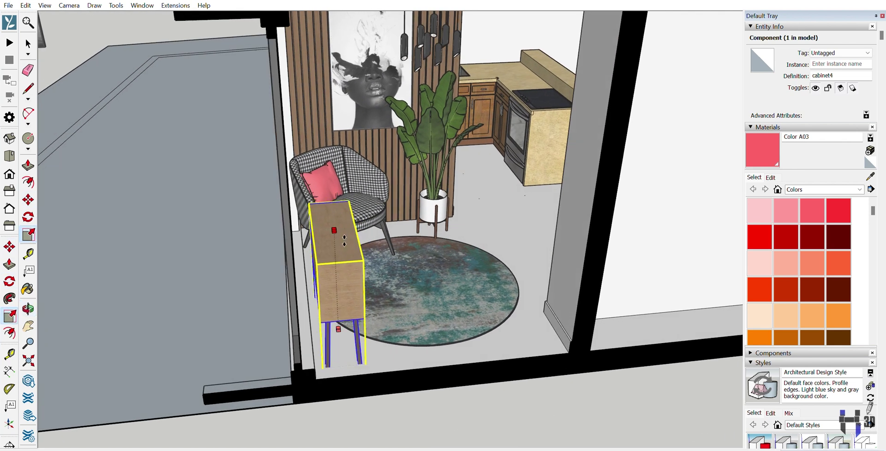
pyautogui.scroll(2, 316, 291)
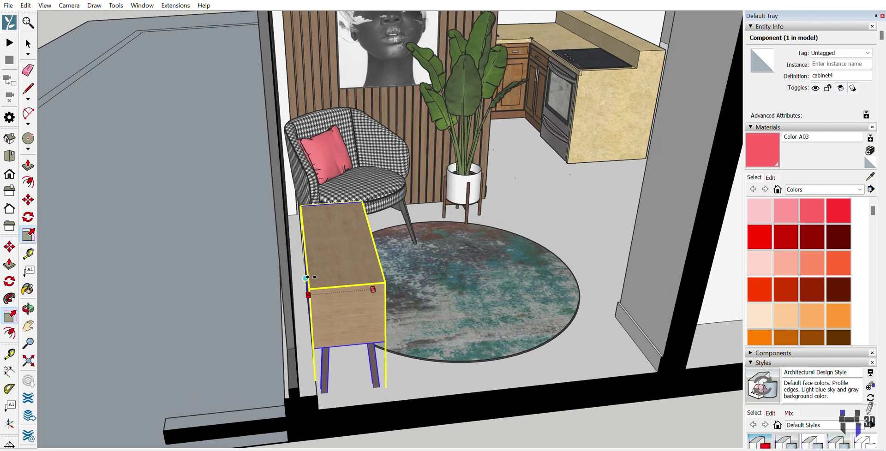
pyautogui.scroll(-5, 370, 307)
pyautogui.moveTo(370, 306); pyautogui.dragTo(336, 341, button='middle')
pyautogui.scroll(4, 336, 341)
pyautogui.scroll(-4, 321, 313)
pyautogui.moveTo(321, 313); pyautogui.dragTo(346, 313, button='middle')
pyautogui.scroll(4, 298, 271)
pyautogui.scroll(-4, 287, 247)
pyautogui.scroll(-4, 460, 245)
# Step: Move the wooden cabinet against the glazed wall, in front of the armchair
pyautogui.press('m')
pyautogui.click(346, 313)
pyautogui.scroll(3, 355, 342)
pyautogui.scroll(-3, 355, 342)
pyautogui.moveTo(355, 342); pyautogui.dragTo(546, 202, button='middle')
pyautogui.scroll(4, 546, 202)
pyautogui.scroll(-4, 546, 201)
# Step: Copy the bowl and books group from the round coffee table and paste it onto the wooden cabinet's top
pyautogui.press('space')
pyautogui.moveTo(459, 212); pyautogui.dragTo(369, 291, button='middle')
pyautogui.scroll(-3, 369, 292)
pyautogui.click(236, 250)
pyautogui.scroll(6, 236, 250)
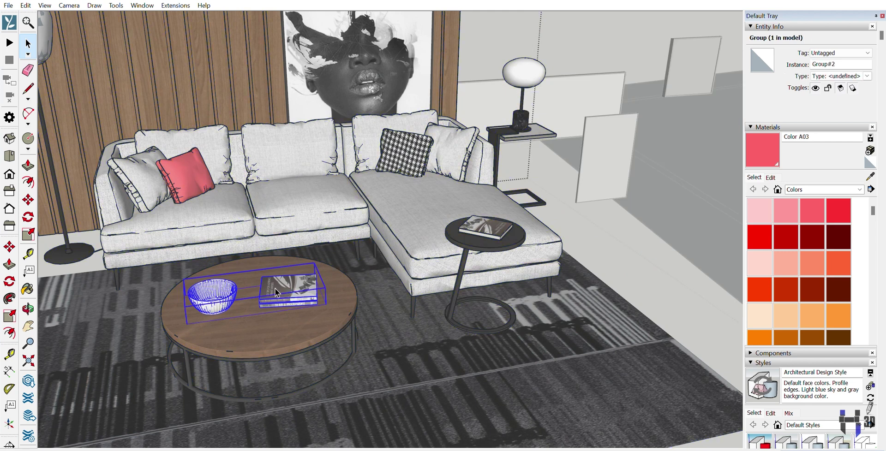
pyautogui.scroll(-6, 276, 292)
pyautogui.click(404, 322)
pyautogui.scroll(8, 566, 257)
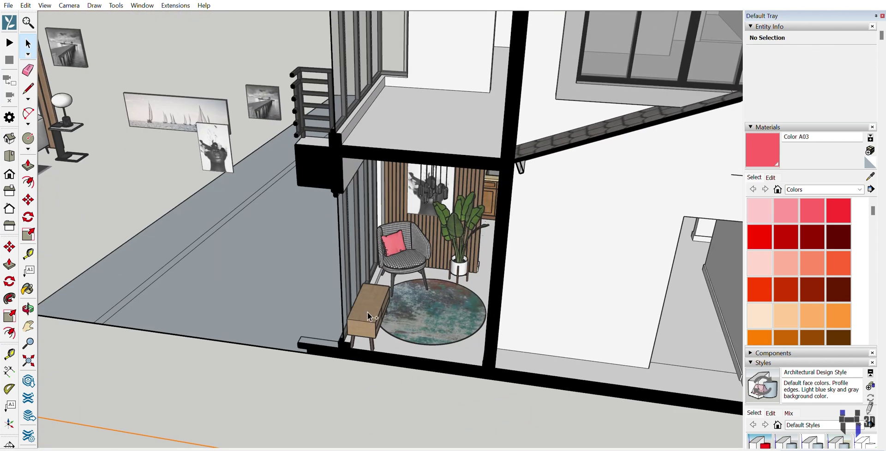
pyautogui.click(368, 312)
pyautogui.scroll(5, 351, 314)
pyautogui.press('m')
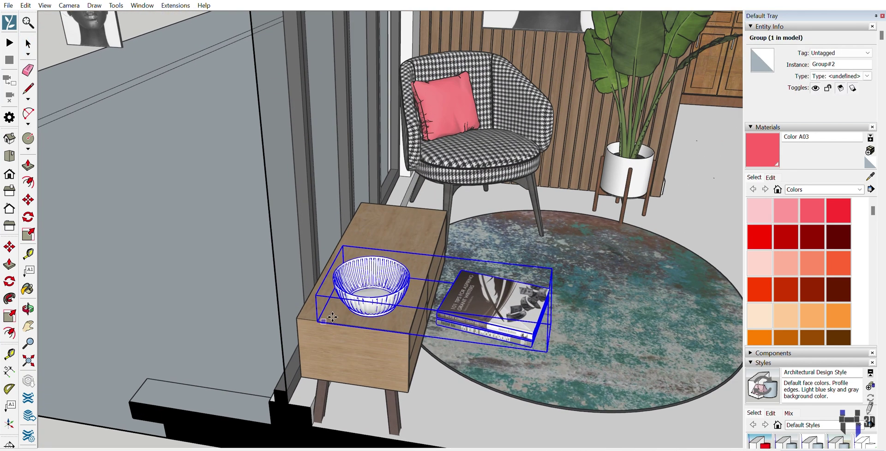
# Step: Rotate the bowl and books group to run along the cabinet, then reposition and scale it on the cabinet's top
pyautogui.scroll(3, 333, 318)
pyautogui.press('q')
pyautogui.click(331, 314)
pyautogui.click(341, 314)
pyautogui.scroll(3, 344, 300)
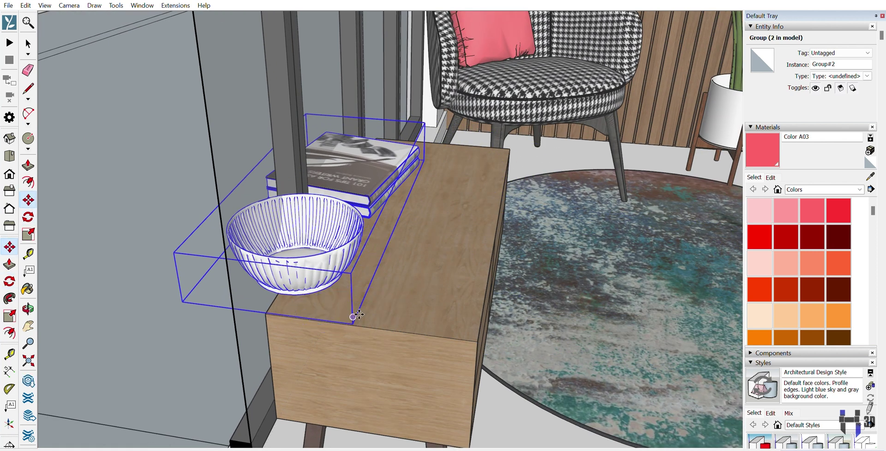
pyautogui.click(383, 258)
pyautogui.scroll(-5, 383, 274)
pyautogui.press('s')
pyautogui.click(429, 229)
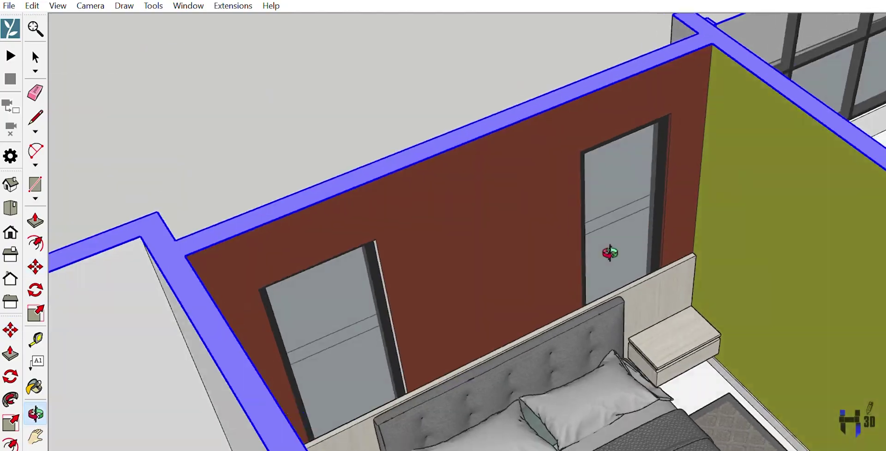
# Step: Open the bedroom group for editing and scale the rug under the bed narrower from its side edge
pyautogui.moveTo(609, 252); pyautogui.dragTo(316, 310, button='middle')
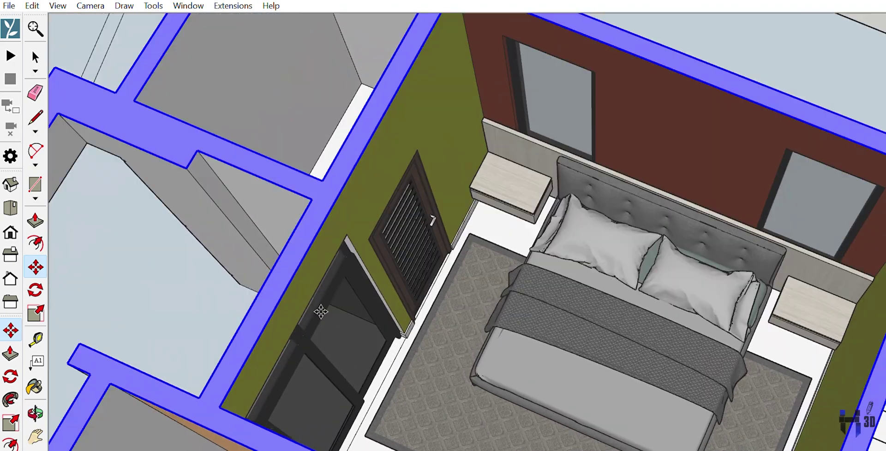
pyautogui.scroll(5, 317, 311)
pyautogui.click(254, 249)
pyautogui.doubleClick(312, 151)
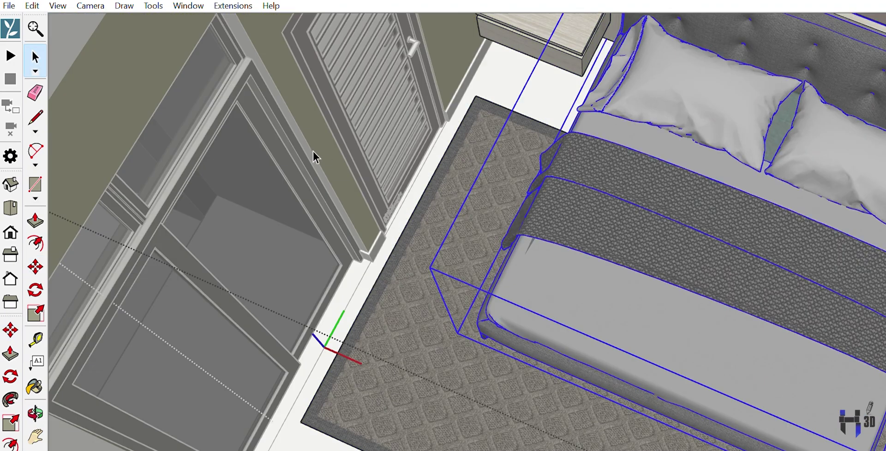
pyautogui.press('s')
pyautogui.moveTo(267, 171); pyautogui.dragTo(296, 182)
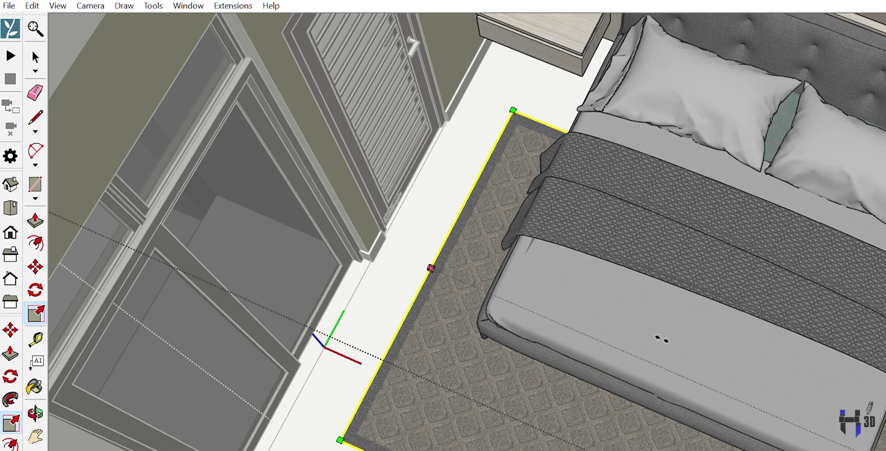
pyautogui.scroll(-5, 130, 246)
pyautogui.scroll(8, 475, 305)
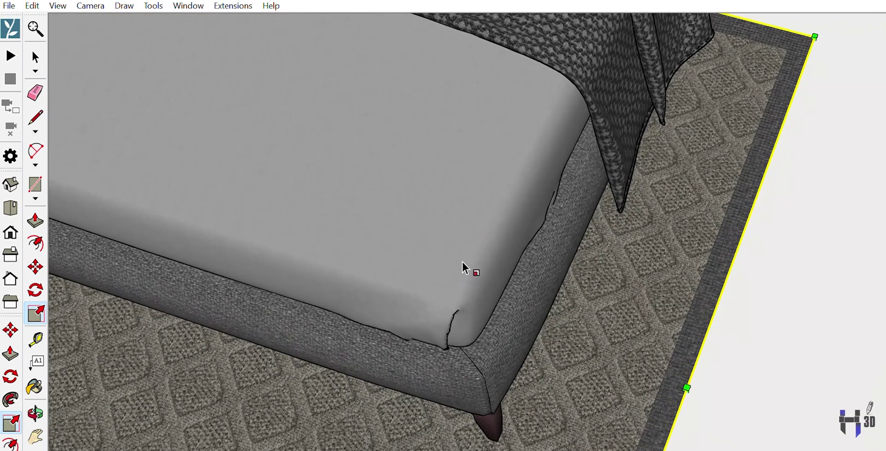
# Step: Move the bedroom rug sideways to centre it beneath the bed, then leave the group
pyautogui.scroll(-6, 480, 267)
pyautogui.moveTo(372, 331); pyautogui.dragTo(466, 363, button='middle')
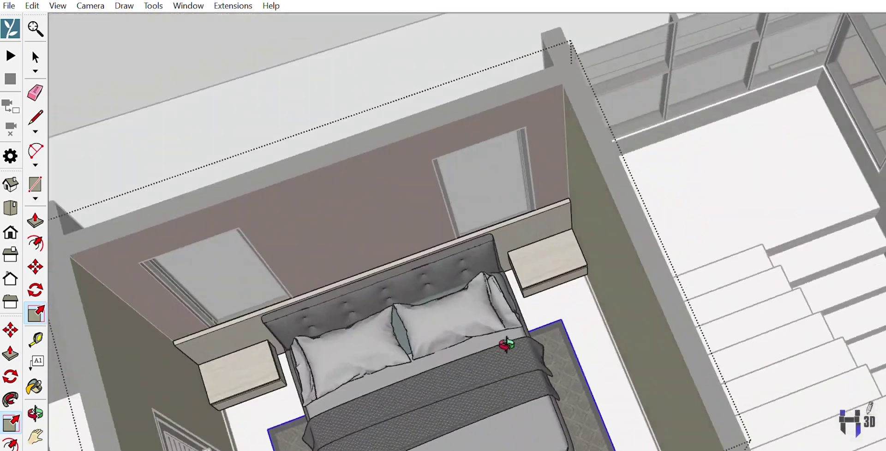
pyautogui.scroll(-3, 227, 306)
pyautogui.scroll(5, 258, 296)
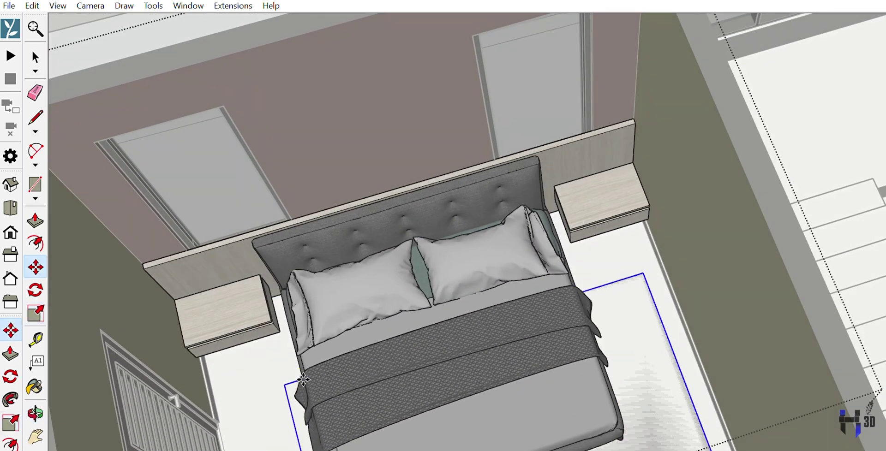
pyautogui.moveTo(303, 373); pyautogui.dragTo(303, 373)
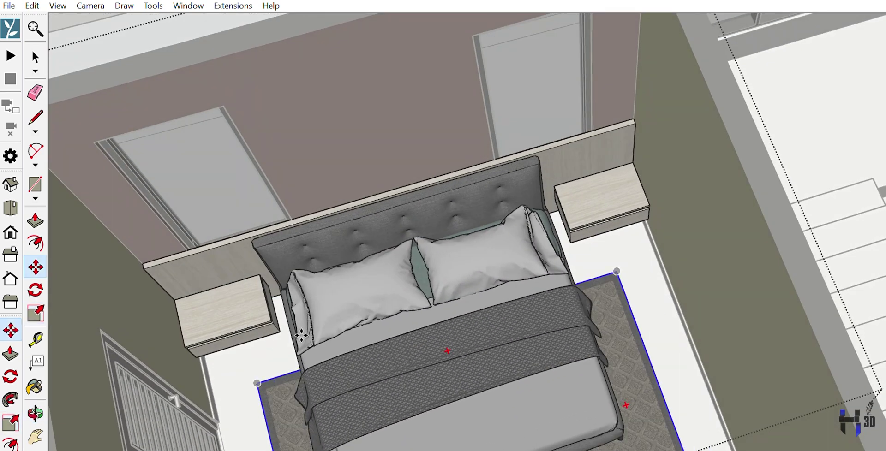
pyautogui.scroll(-6, 303, 371)
pyautogui.click(31, 49)
pyautogui.moveTo(259, 259); pyautogui.dragTo(376, 173, button='middle')
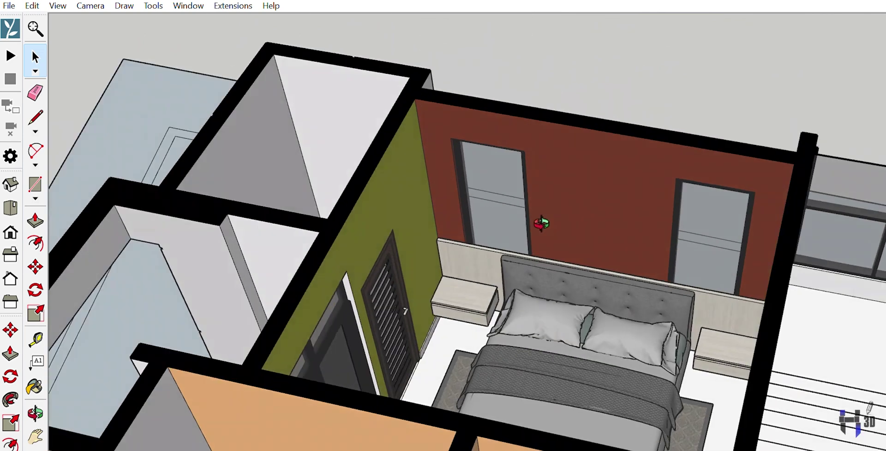
# Step: Paint the bedroom floor around the rug with white square tiles and enlarge the tile pattern
pyautogui.scroll(3, 377, 173)
pyautogui.scroll(-3, 376, 173)
pyautogui.press('b')
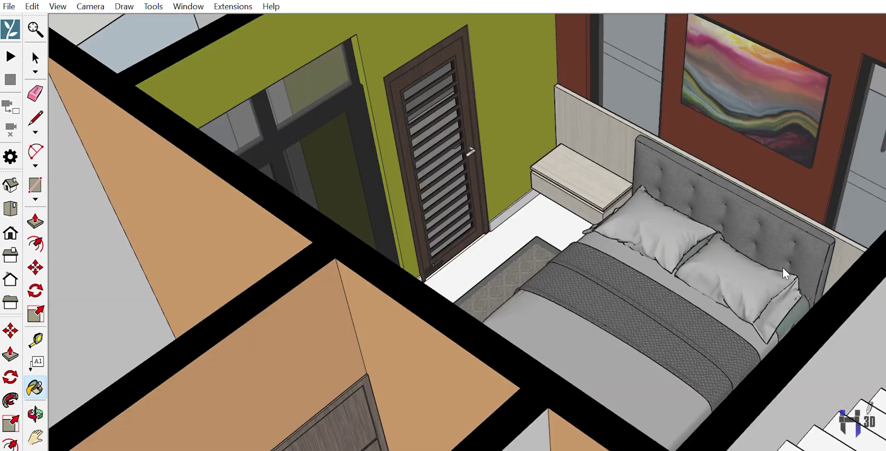
pyautogui.scroll(-5, 386, 159)
pyautogui.scroll(4, 457, 182)
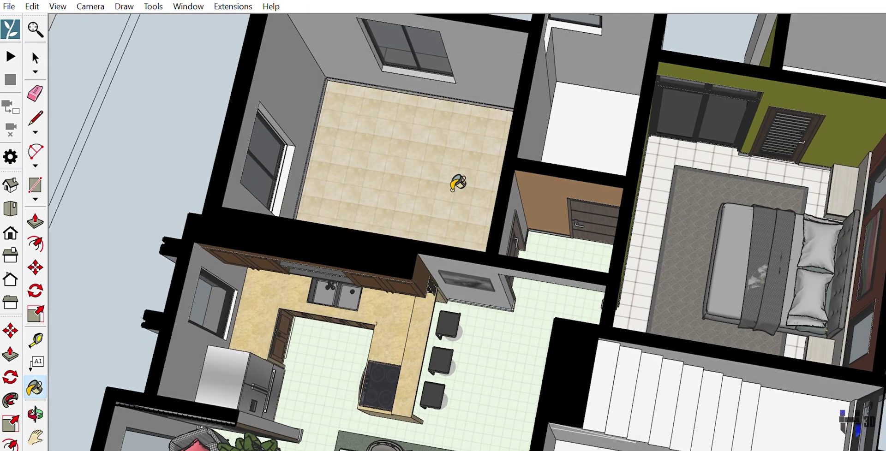
pyautogui.click(788, 157)
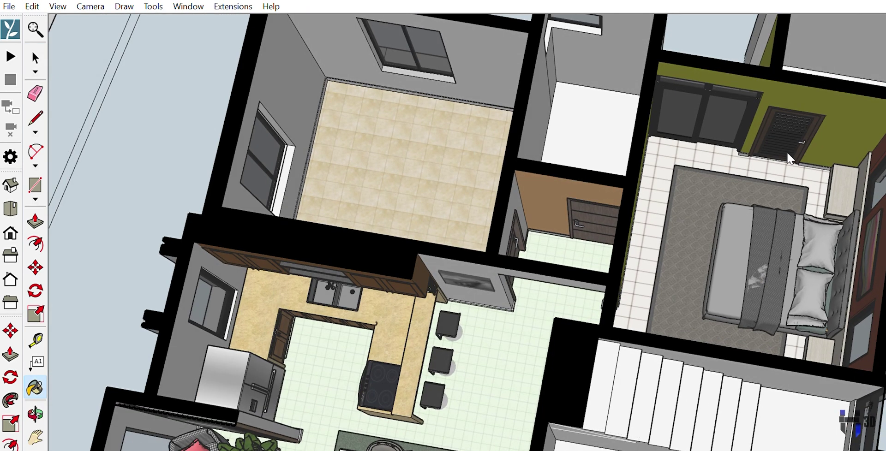
pyautogui.scroll(-4, 524, 301)
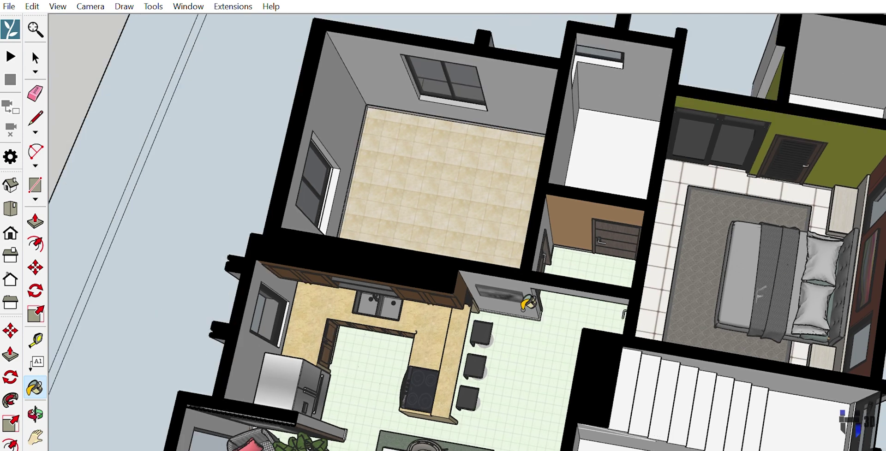
# Step: Paint the wall beside the kitchen cabinets and the adjoining hallway and TV walls cream
pyautogui.moveTo(524, 301); pyautogui.dragTo(356, 293, button='middle')
pyautogui.scroll(5, 352, 254)
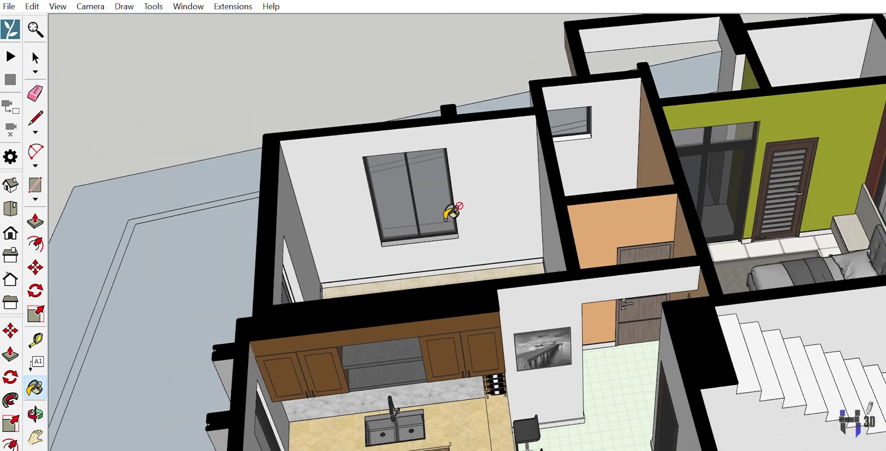
pyautogui.moveTo(453, 212)
pyautogui.mouseDown(button='middle')
pyautogui.moveTo(327, 253)
pyautogui.moveTo(376, 228)
pyautogui.moveTo(471, 232)
pyautogui.mouseUp(button='middle')
pyautogui.scroll(3, 614, 237)
pyautogui.press('space')
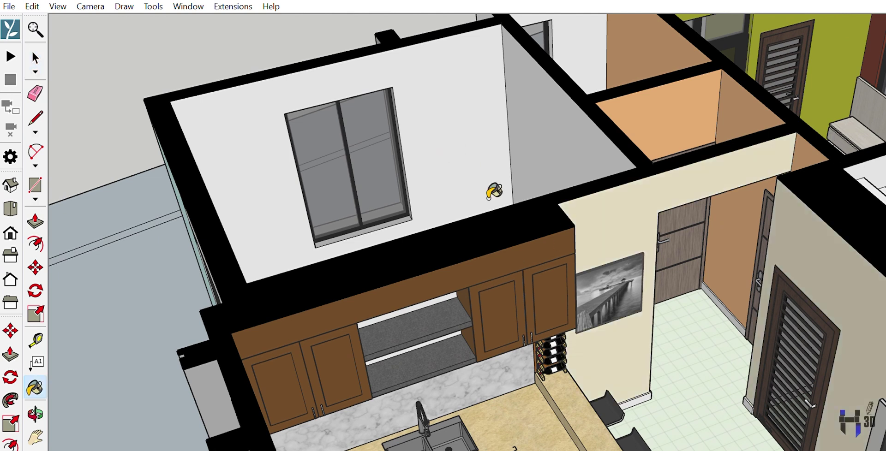
pyautogui.scroll(4, 263, 162)
pyautogui.moveTo(425, 175); pyautogui.dragTo(374, 253, button='middle')
pyautogui.scroll(-5, 374, 253)
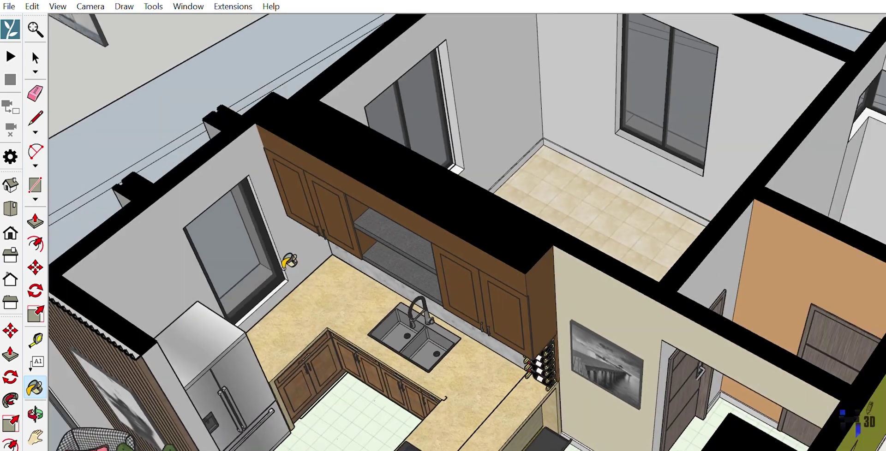
# Step: Paint the kitchen walls around the window and behind the open shelves cream
pyautogui.scroll(8, 204, 198)
pyautogui.moveTo(247, 222)
pyautogui.mouseDown(button='middle')
pyautogui.moveTo(384, 197)
pyautogui.moveTo(303, 54)
pyautogui.moveTo(509, 55)
pyautogui.moveTo(414, 69)
pyautogui.moveTo(402, 332)
pyautogui.moveTo(633, 323)
pyautogui.mouseUp(button='middle')
pyautogui.scroll(3, 326, 60)
pyautogui.scroll(4, 414, 68)
pyautogui.scroll(-2, 402, 70)
pyautogui.scroll(-2, 632, 323)
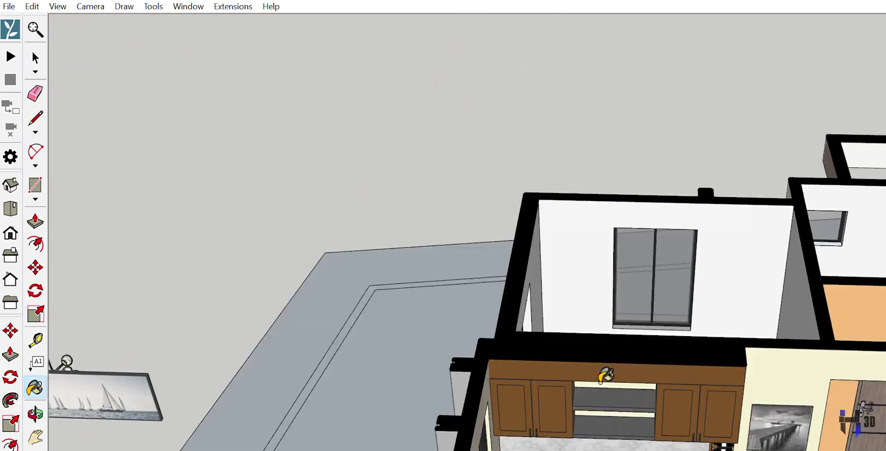
pyautogui.moveTo(603, 372); pyautogui.dragTo(577, 277, button='middle')
pyautogui.scroll(3, 409, 261)
pyautogui.moveTo(410, 261)
pyautogui.mouseDown(button='middle')
pyautogui.moveTo(487, 254)
pyautogui.moveTo(402, 322)
pyautogui.moveTo(643, 321)
pyautogui.moveTo(578, 265)
pyautogui.moveTo(388, 195)
pyautogui.mouseUp(button='middle')
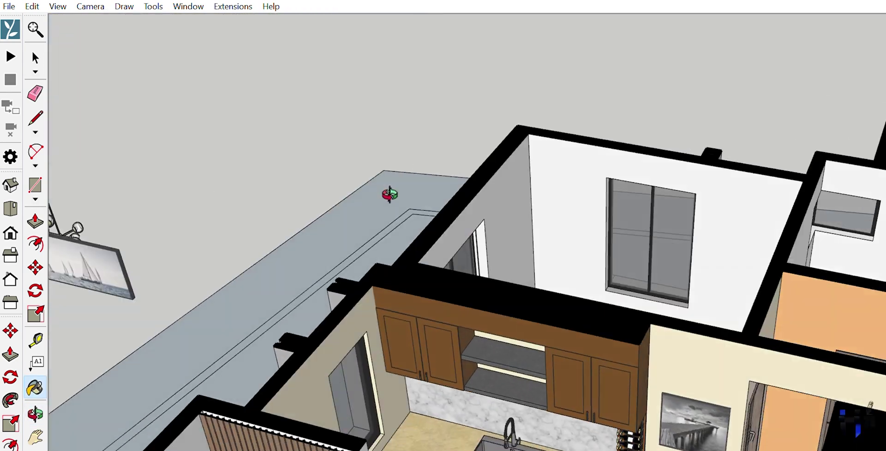
# Step: Paint the sitting area's glazed wall and the end of the slatted partition in the cream wall colour
pyautogui.scroll(2, 252, 303)
pyautogui.moveTo(252, 303)
pyautogui.mouseDown(button='middle')
pyautogui.moveTo(144, 301)
pyautogui.moveTo(434, 183)
pyautogui.mouseUp(button='middle')
pyautogui.scroll(-2, 433, 183)
pyautogui.moveTo(393, 362); pyautogui.dragTo(787, 248, button='middle')
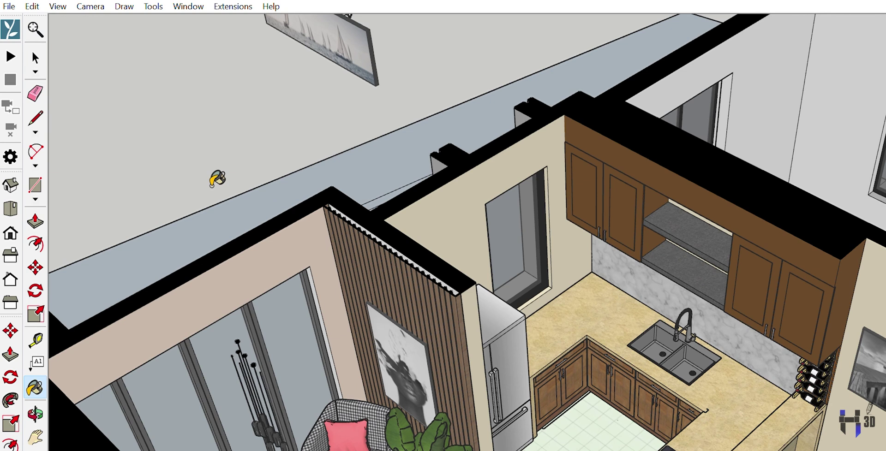
pyautogui.scroll(2, 212, 180)
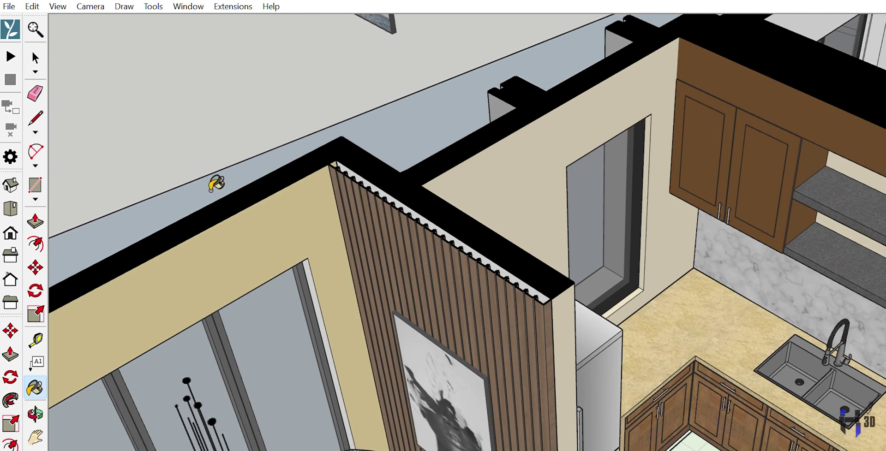
pyautogui.scroll(5, 215, 327)
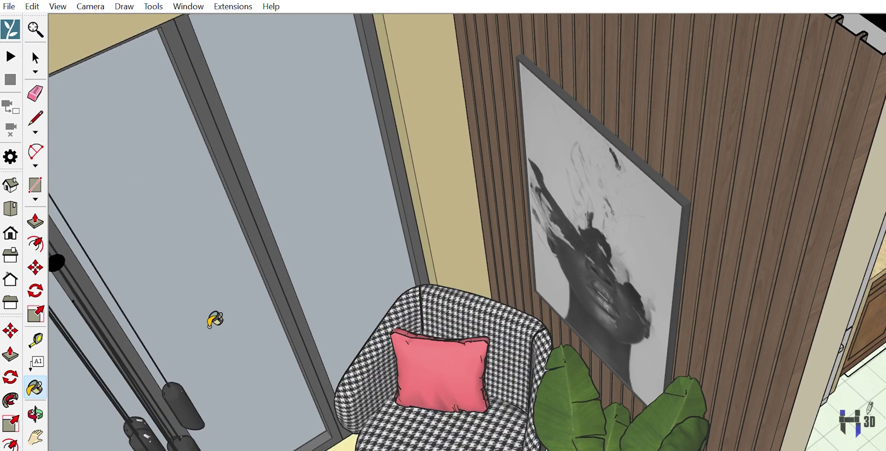
# Step: Paint the narrow side of the wall block beside the dining area lavender
pyautogui.scroll(-4, 356, 252)
pyautogui.moveTo(520, 252); pyautogui.dragTo(326, 273, button='middle')
pyautogui.scroll(3, 509, 255)
pyautogui.scroll(-4, 509, 255)
pyautogui.moveTo(509, 255); pyautogui.dragTo(363, 247, button='middle')
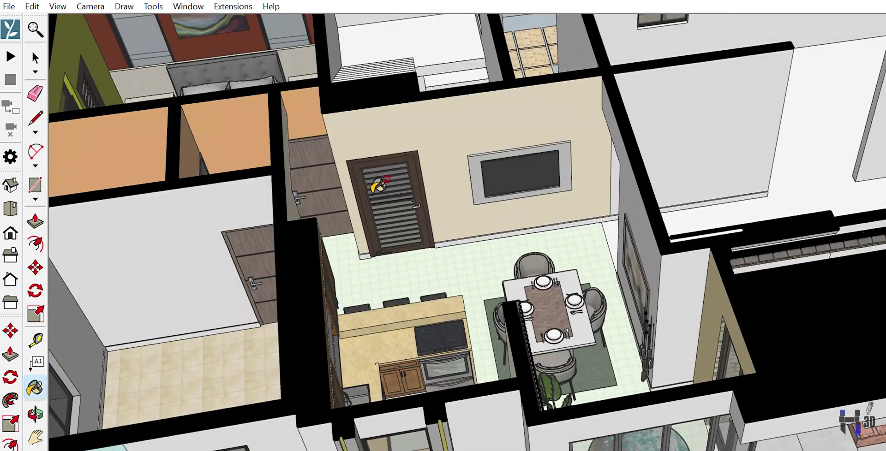
pyautogui.scroll(4, 363, 248)
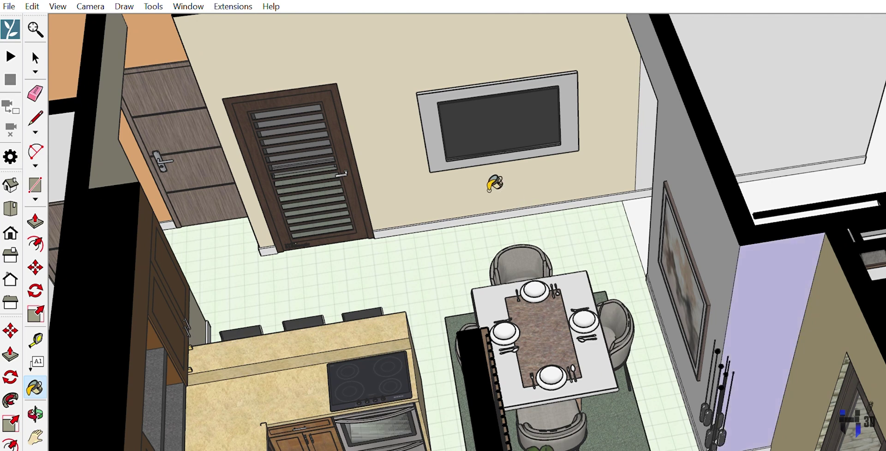
# Step: Inspect the wall colours and white skirting boards around the kitchen, hallway and TV wall
pyautogui.scroll(-5, 513, 200)
pyautogui.moveTo(461, 233); pyautogui.dragTo(633, 198, button='middle')
pyautogui.moveTo(346, 98)
pyautogui.mouseDown(button='middle')
pyautogui.moveTo(540, 171)
pyautogui.moveTo(445, 170)
pyautogui.moveTo(596, 214)
pyautogui.moveTo(342, 253)
pyautogui.moveTo(467, 222)
pyautogui.mouseUp(button='middle')
pyautogui.scroll(5, 447, 171)
pyautogui.scroll(-3, 596, 213)
pyautogui.scroll(5, 443, 227)
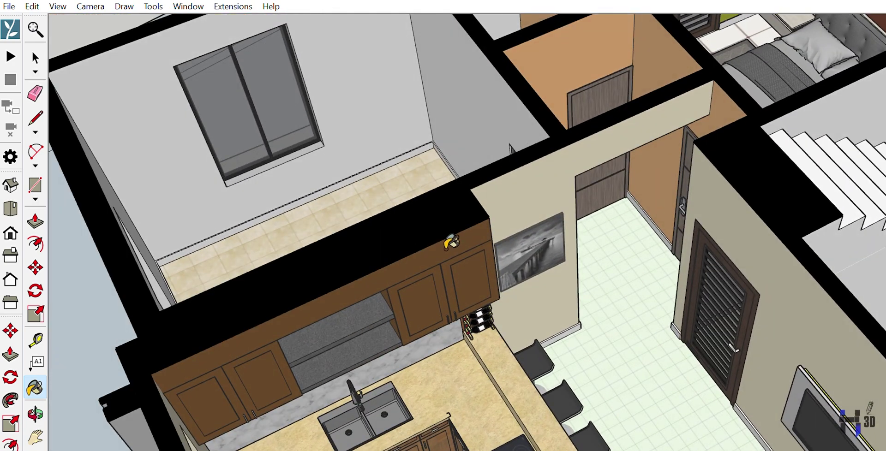
pyautogui.scroll(-3, 459, 238)
pyautogui.scroll(4, 469, 256)
pyautogui.moveTo(498, 242)
pyautogui.mouseDown(button='middle')
pyautogui.moveTo(482, 280)
pyautogui.moveTo(563, 287)
pyautogui.mouseUp(button='middle')
pyautogui.scroll(4, 564, 287)
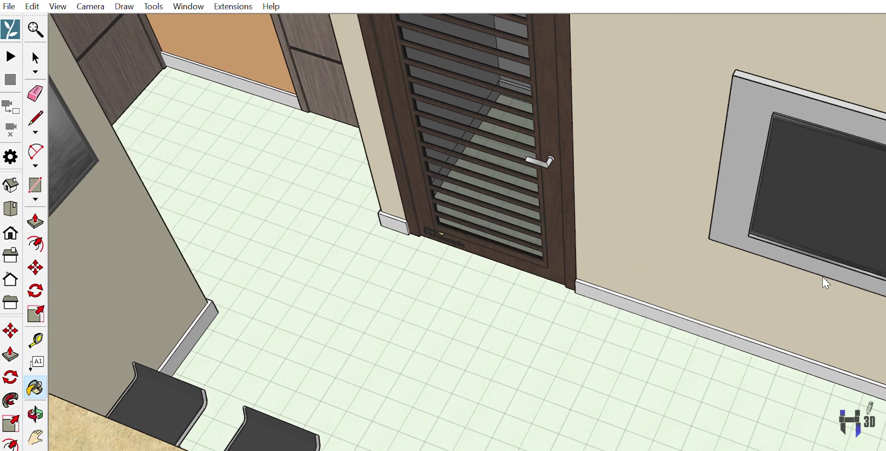
# Step: Paint the white skirting boards along the hallway and TV wall with an olive-brown wood material
pyautogui.scroll(-8, 802, 231)
pyautogui.moveTo(402, 251)
pyautogui.mouseDown(button='middle')
pyautogui.moveTo(266, 105)
pyautogui.moveTo(307, 99)
pyautogui.moveTo(328, 138)
pyautogui.moveTo(173, 97)
pyautogui.mouseUp(button='middle')
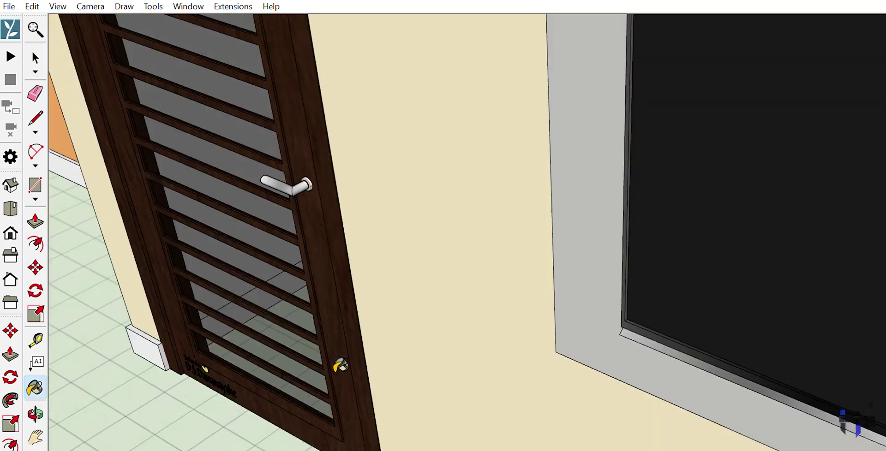
pyautogui.scroll(-3, 340, 366)
pyautogui.scroll(10, 222, 292)
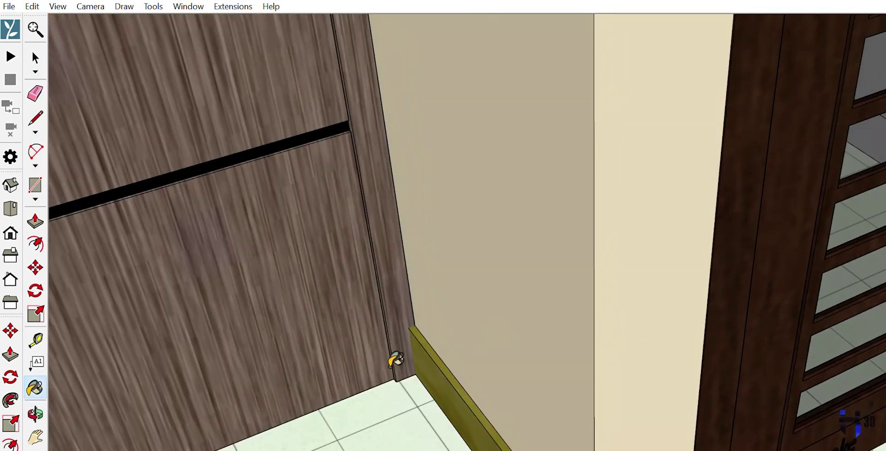
pyautogui.moveTo(395, 360)
pyautogui.mouseDown(button='middle')
pyautogui.moveTo(529, 312)
pyautogui.moveTo(352, 336)
pyautogui.moveTo(218, 270)
pyautogui.mouseUp(button='middle')
pyautogui.press('space')
pyautogui.moveTo(264, 289); pyautogui.dragTo(327, 356, button='middle')
pyautogui.press('b')
pyautogui.scroll(5, 217, 239)
pyautogui.moveTo(251, 249)
pyautogui.mouseDown(button='middle')
pyautogui.moveTo(651, 372)
pyautogui.moveTo(499, 250)
pyautogui.moveTo(179, 234)
pyautogui.moveTo(405, 291)
pyautogui.moveTo(178, 407)
pyautogui.moveTo(292, 403)
pyautogui.moveTo(543, 344)
pyautogui.moveTo(197, 420)
pyautogui.mouseUp(button='middle')
# Step: Paint the picture wall by the dining table lavender and its skirting board olive-brown wood
pyautogui.scroll(3, 161, 264)
pyautogui.scroll(-5, 544, 344)
pyautogui.scroll(5, 166, 444)
pyautogui.moveTo(239, 390); pyautogui.dragTo(643, 202, button='middle')
pyautogui.scroll(5, 625, 180)
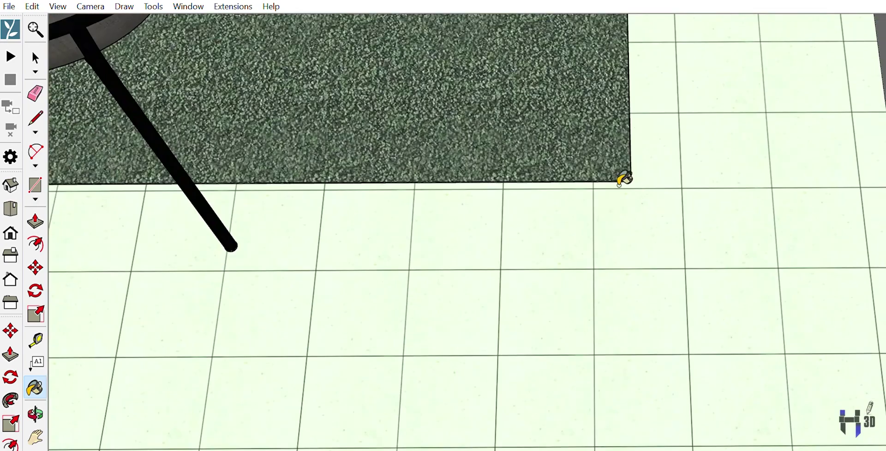
pyautogui.scroll(-10, 548, 299)
pyautogui.moveTo(524, 301); pyautogui.dragTo(571, 109, button='middle')
pyautogui.scroll(5, 570, 109)
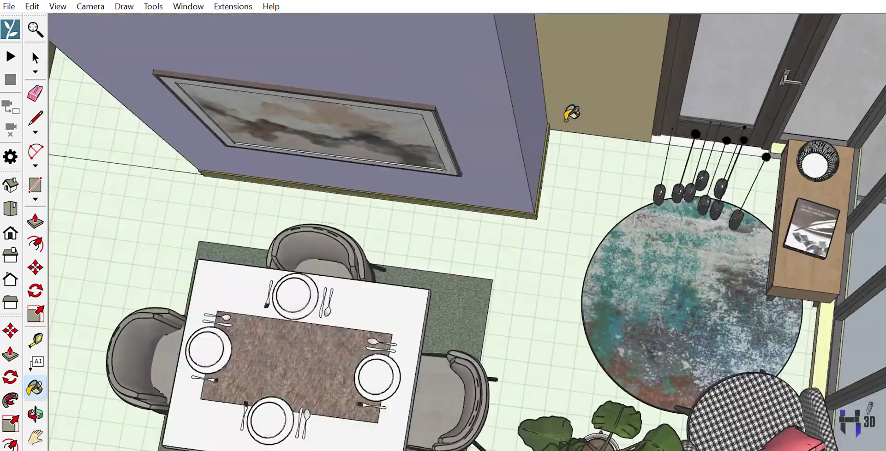
# Step: Draw an edge across the skirting's end at the lavender wall and extrude the skirting along the adjoining wall to the door
pyautogui.scroll(10, 571, 109)
pyautogui.press('l')
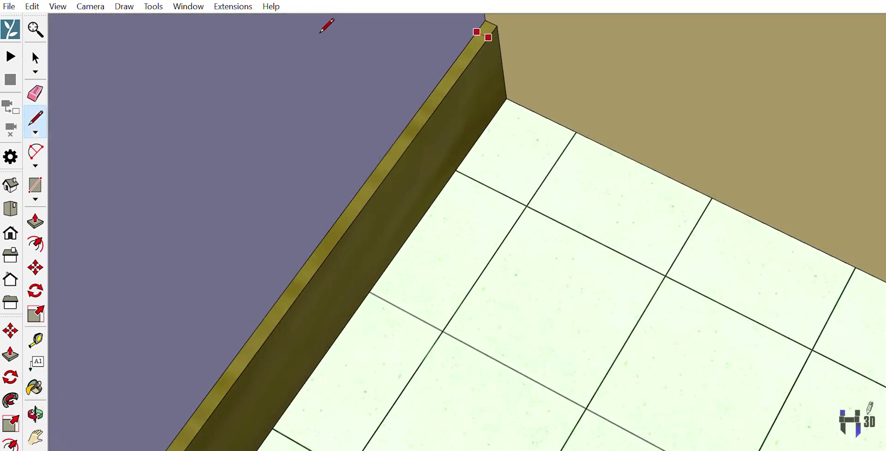
pyautogui.click(491, 34)
pyautogui.press('p')
pyautogui.scroll(-5, 679, 185)
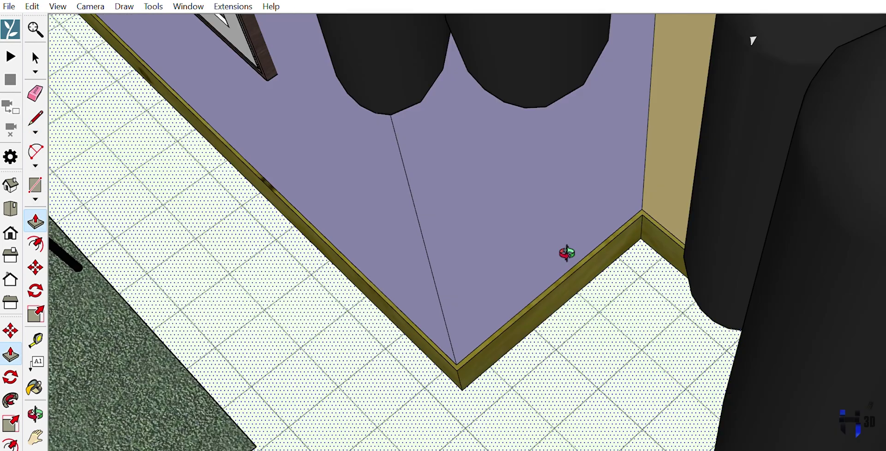
pyautogui.scroll(4, 493, 248)
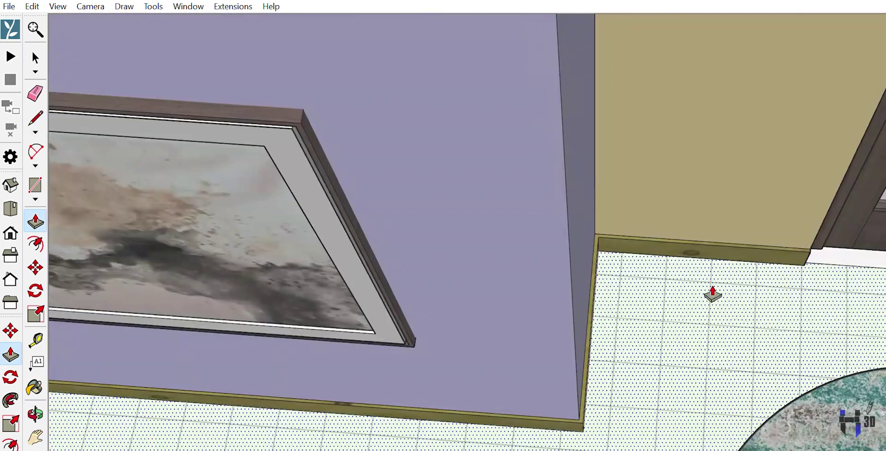
pyautogui.scroll(-3, 473, 313)
pyautogui.scroll(5, 578, 228)
# Step: Adjust the skirting's end face beside the entrance door and its side face at the lavender wall with Push/Pull
pyautogui.press('b')
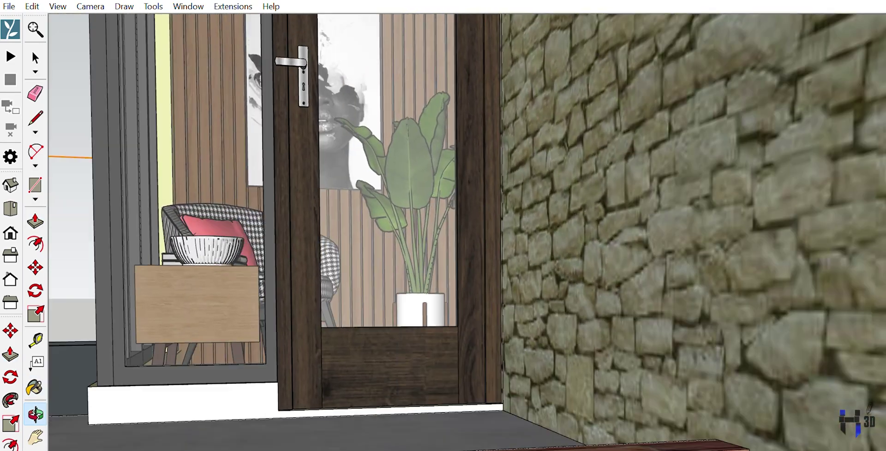
pyautogui.scroll(10, 361, 369)
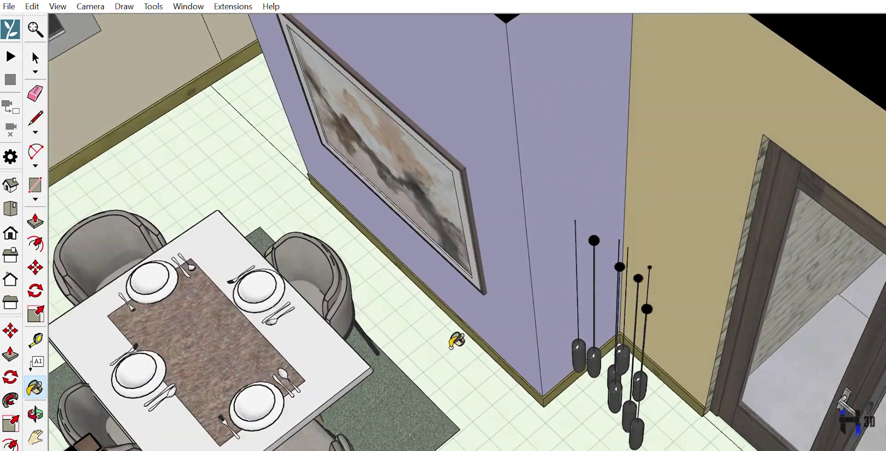
pyautogui.scroll(10, 457, 341)
pyautogui.press('p')
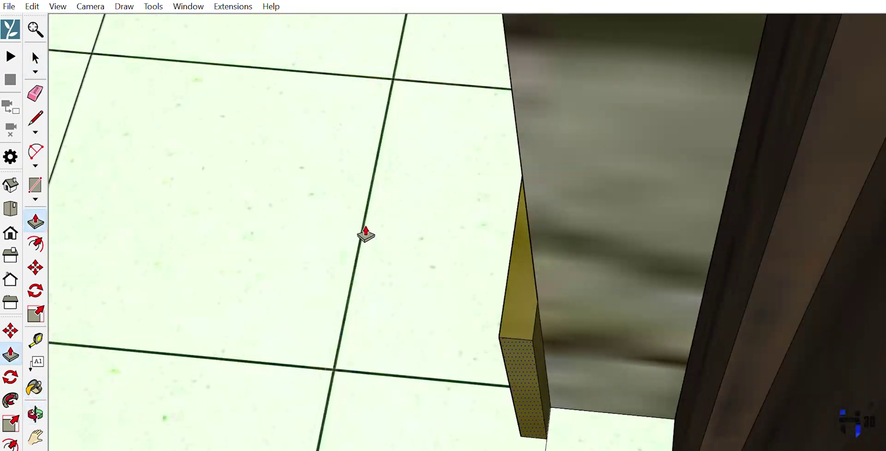
pyautogui.scroll(-5, 514, 218)
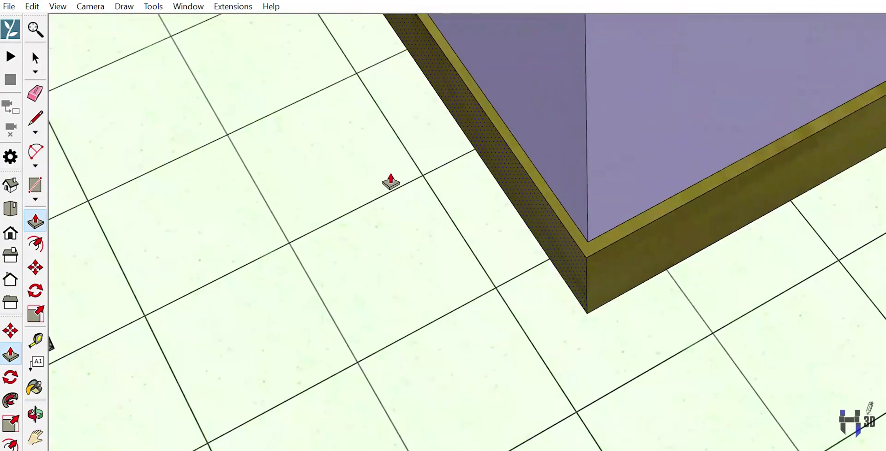
pyautogui.scroll(-10, 400, 170)
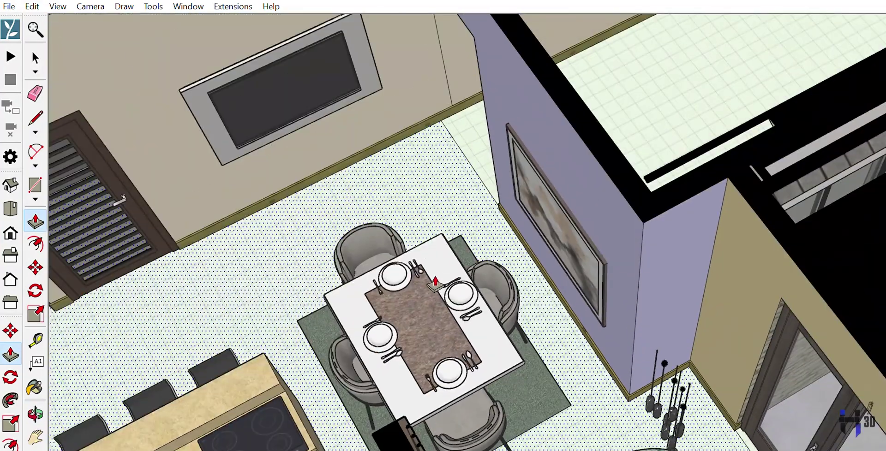
# Step: Extrude the skirting board along the base of the bedroom's green wall with Push/Pull
pyautogui.scroll(-10, 431, 275)
pyautogui.scroll(6, 297, 264)
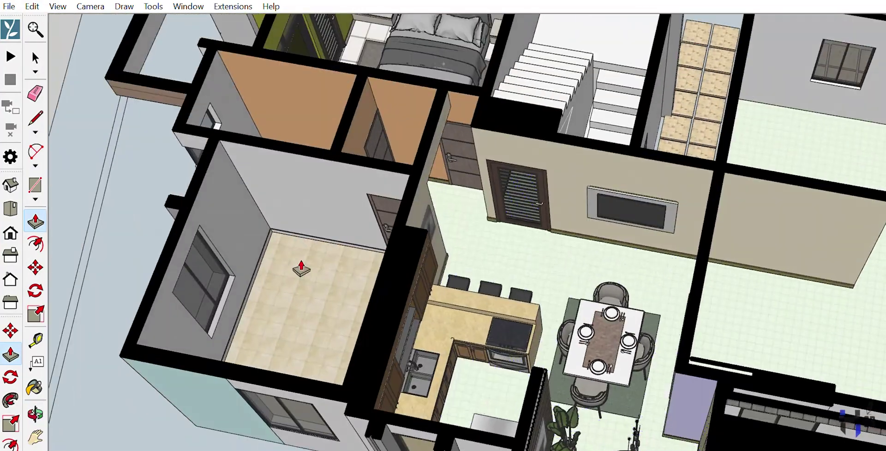
pyautogui.scroll(-5, 279, 251)
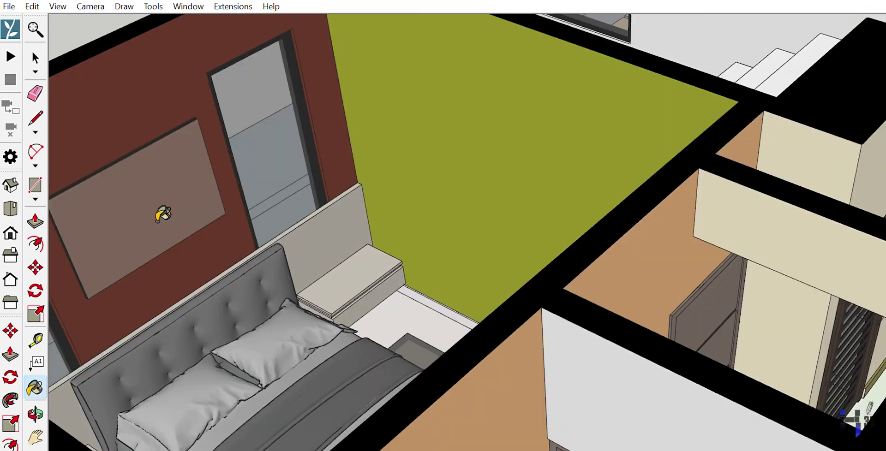
pyautogui.moveTo(163, 214); pyautogui.dragTo(445, 254, button='middle')
pyautogui.scroll(4, 451, 237)
pyautogui.moveTo(530, 307)
pyautogui.mouseDown(button='middle')
pyautogui.moveTo(297, 283)
pyautogui.moveTo(569, 247)
pyautogui.mouseUp(button='middle')
pyautogui.scroll(5, 584, 239)
pyautogui.scroll(-3, 576, 255)
pyautogui.moveTo(566, 337); pyautogui.dragTo(545, 317, button='middle')
pyautogui.scroll(2, 563, 269)
pyautogui.moveTo(564, 269); pyautogui.dragTo(493, 307, button='middle')
pyautogui.press('p')
pyautogui.scroll(3, 550, 317)
pyautogui.scroll(-10, 551, 278)
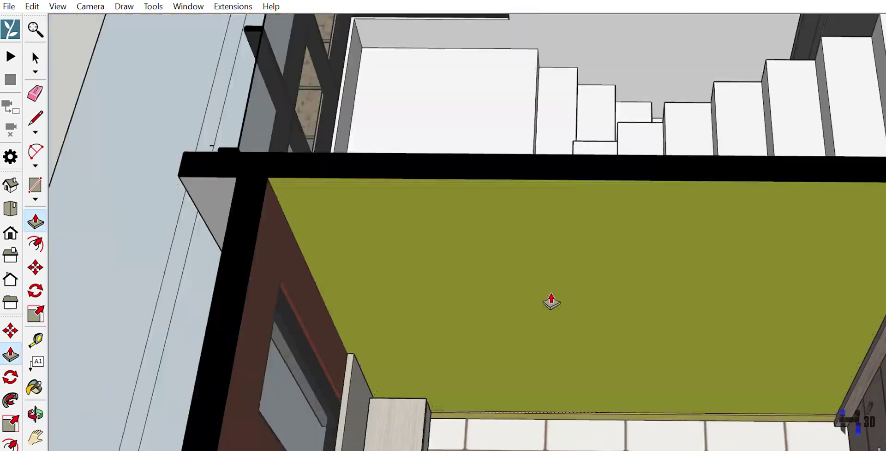
# Step: Paint the skirting boards on the bedroom's green walls with the wood material
pyautogui.scroll(-3, 552, 278)
pyautogui.press('b')
pyautogui.scroll(5, 619, 343)
pyautogui.moveTo(613, 317); pyautogui.dragTo(300, 69, button='middle')
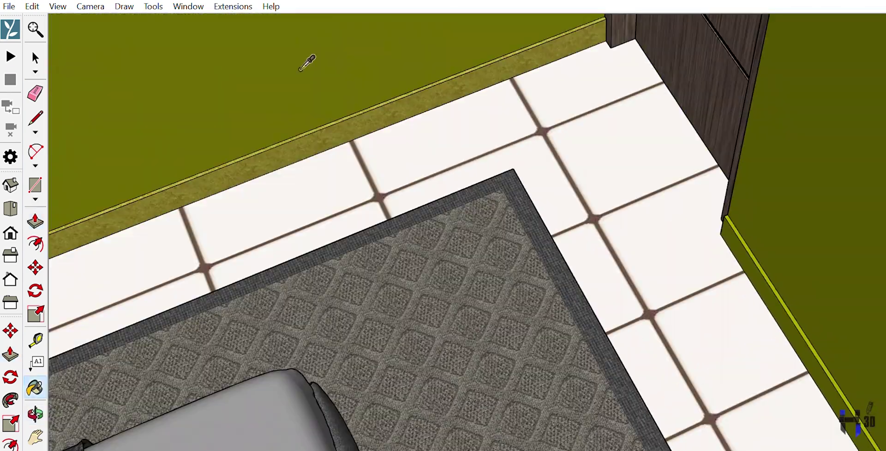
pyautogui.scroll(-3, 526, 187)
pyautogui.moveTo(526, 187); pyautogui.dragTo(491, 249, button='middle')
# Step: Paint the skirting boards in the empty beige-tiled room with the brown wood material
pyautogui.scroll(10, 757, 311)
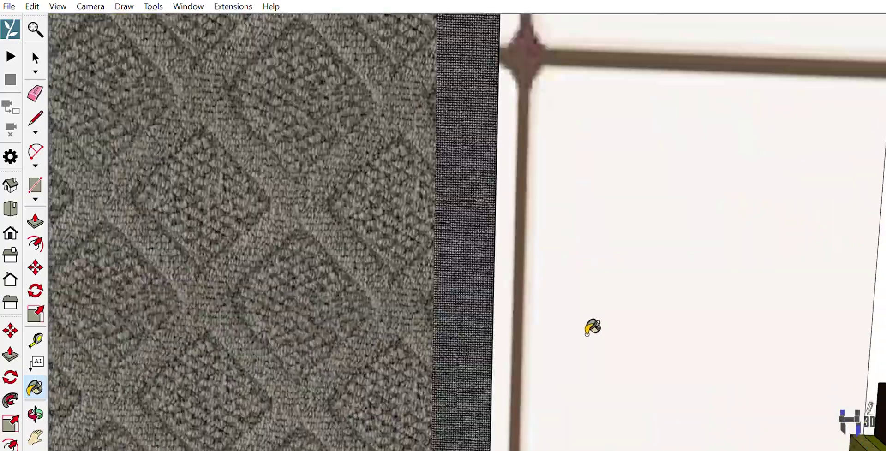
pyautogui.scroll(-5, 628, 97)
pyautogui.scroll(3, 587, 109)
pyautogui.moveTo(588, 109); pyautogui.dragTo(530, 184, button='middle')
pyautogui.scroll(-10, 531, 185)
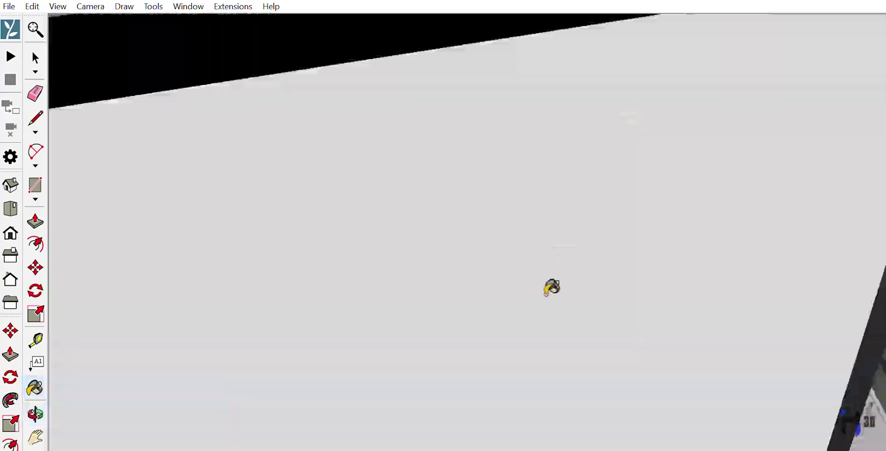
pyautogui.moveTo(507, 289); pyautogui.dragTo(522, 289, button='middle')
pyautogui.scroll(-3, 522, 289)
pyautogui.scroll(-3, 491, 245)
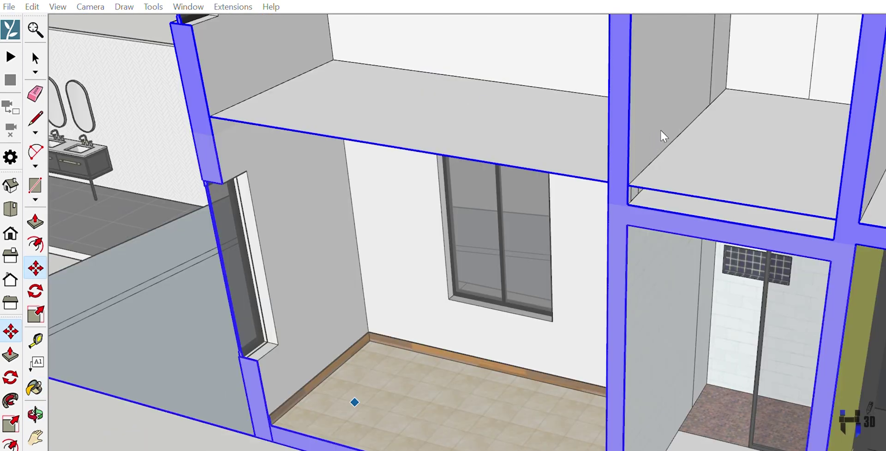
# Step: Move the dark shower frame into line across the bathroom, between the toilet and the shower floor
pyautogui.moveTo(541, 222)
pyautogui.mouseDown(button='middle')
pyautogui.moveTo(445, 317)
pyautogui.moveTo(418, 330)
pyautogui.moveTo(504, 376)
pyautogui.moveTo(567, 320)
pyautogui.moveTo(522, 271)
pyautogui.moveTo(526, 234)
pyautogui.moveTo(507, 200)
pyautogui.moveTo(564, 283)
pyautogui.moveTo(534, 253)
pyautogui.mouseUp(button='middle')
pyautogui.press('m')
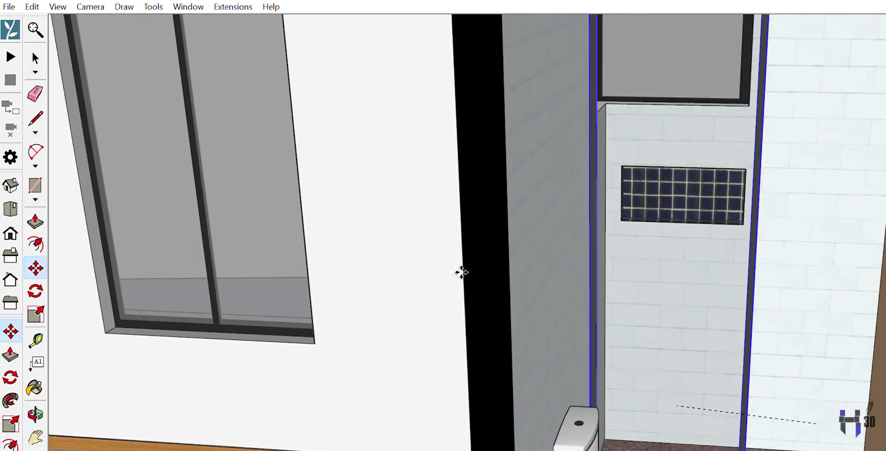
pyautogui.moveTo(458, 272)
pyautogui.mouseDown(button='middle')
pyautogui.moveTo(469, 317)
pyautogui.moveTo(502, 321)
pyautogui.mouseUp(button='middle')
pyautogui.scroll(5, 645, 363)
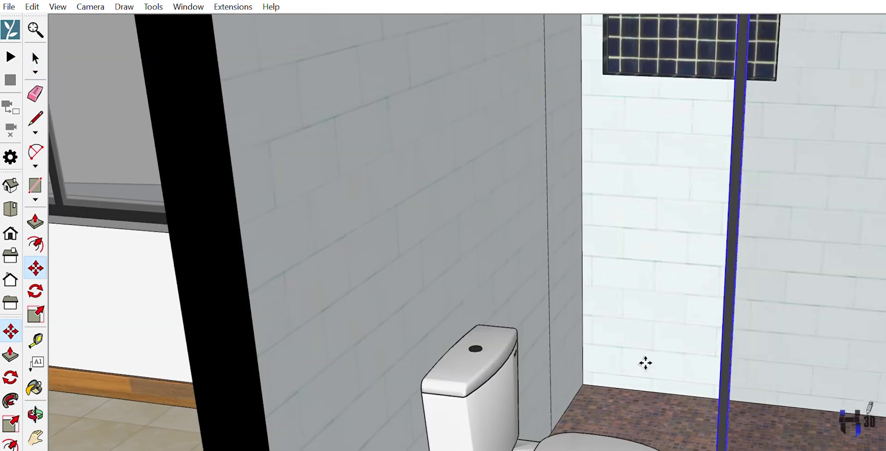
pyautogui.moveTo(527, 346); pyautogui.dragTo(500, 345)
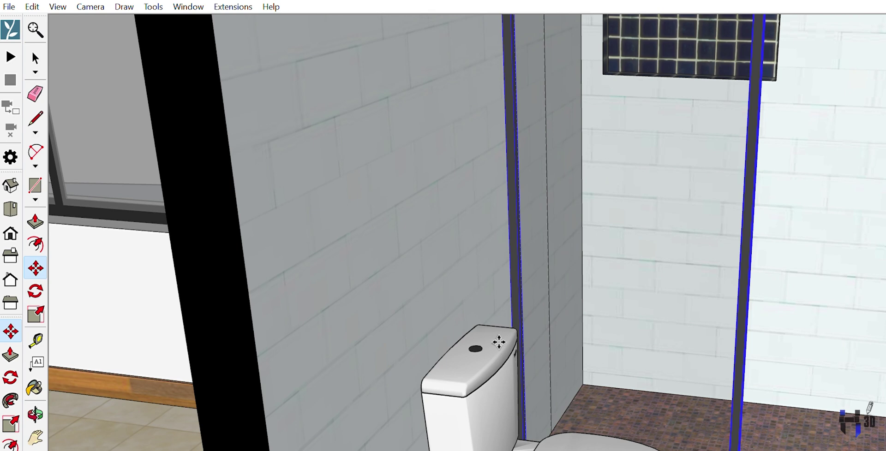
pyautogui.scroll(-5, 499, 342)
# Step: Place a copy of the displayed single-sink vanity in the bathroom and turn its back to the tiled wall beside the toilet
pyautogui.moveTo(457, 362)
pyautogui.mouseDown(button='middle')
pyautogui.moveTo(547, 277)
pyautogui.moveTo(477, 361)
pyautogui.moveTo(501, 243)
pyautogui.moveTo(425, 342)
pyautogui.moveTo(460, 257)
pyautogui.moveTo(490, 235)
pyautogui.moveTo(357, 396)
pyautogui.moveTo(425, 346)
pyautogui.moveTo(500, 347)
pyautogui.moveTo(48, 351)
pyautogui.mouseUp(button='middle')
pyautogui.press('space')
pyautogui.click(572, 397)
pyautogui.press('space')
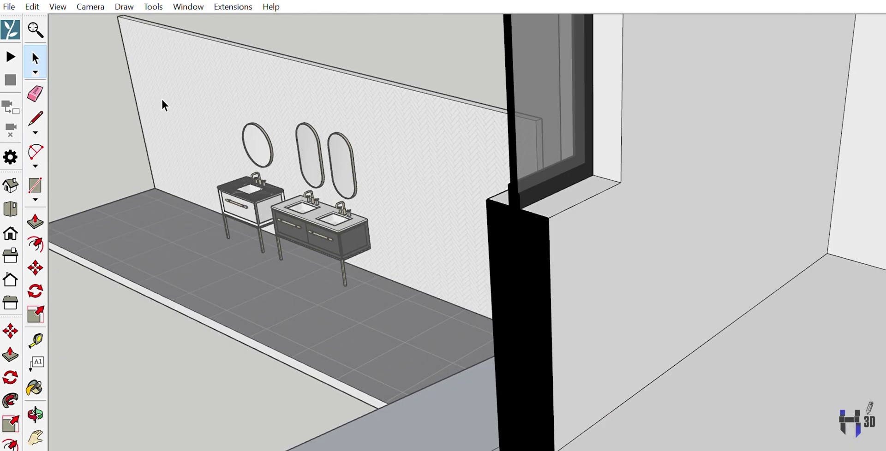
pyautogui.doubleClick(164, 131)
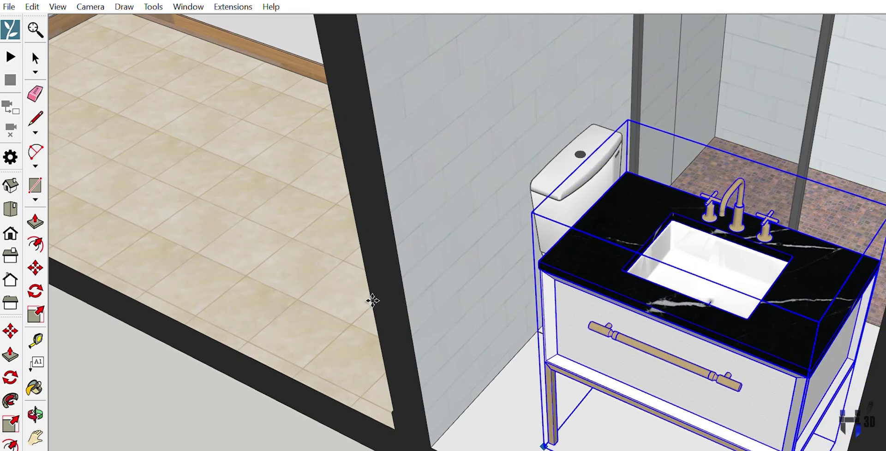
pyautogui.moveTo(372, 301); pyautogui.dragTo(390, 303, button='middle')
pyautogui.press('m')
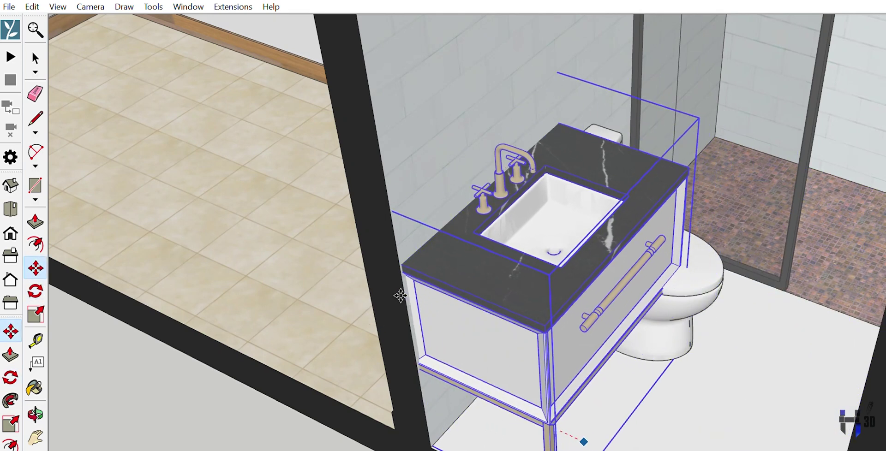
# Step: Move the toilet between the vanity and the shower frame
pyautogui.press('space')
pyautogui.scroll(5, 439, 163)
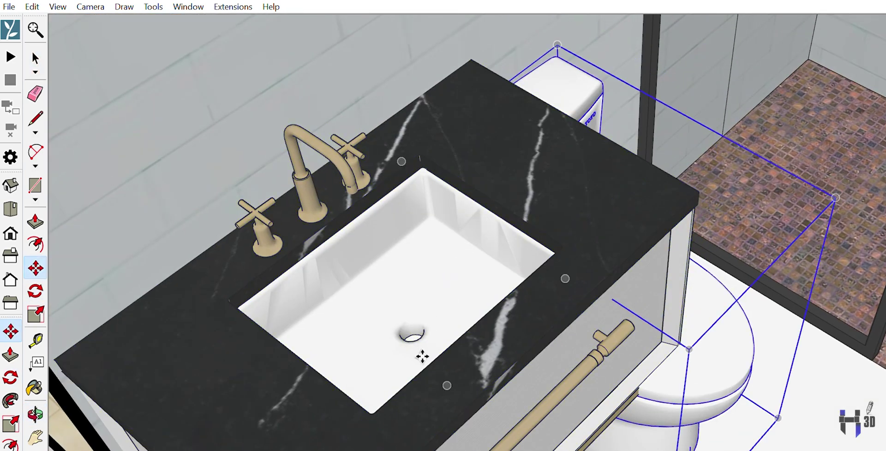
pyautogui.scroll(-3, 423, 357)
pyautogui.moveTo(466, 313); pyautogui.dragTo(438, 306, button='middle')
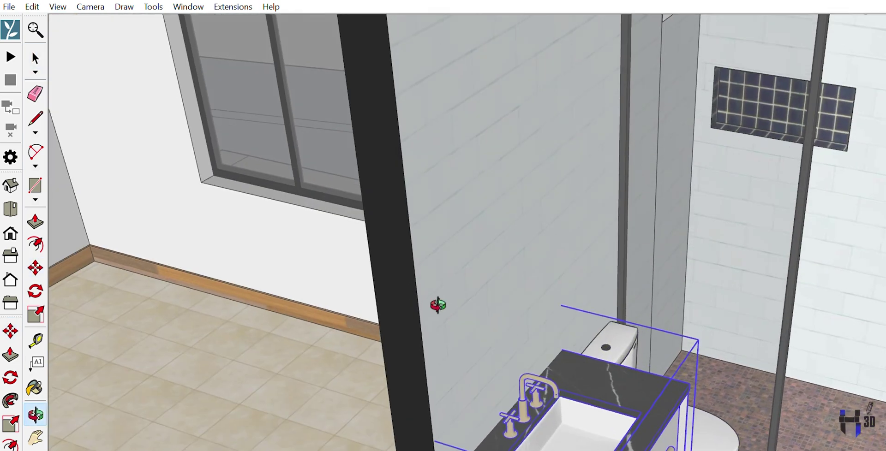
# Step: Open the vanity for editing and scale its countertop and cabinet to fit the space along the wall
pyautogui.press('space')
pyautogui.press('Return')
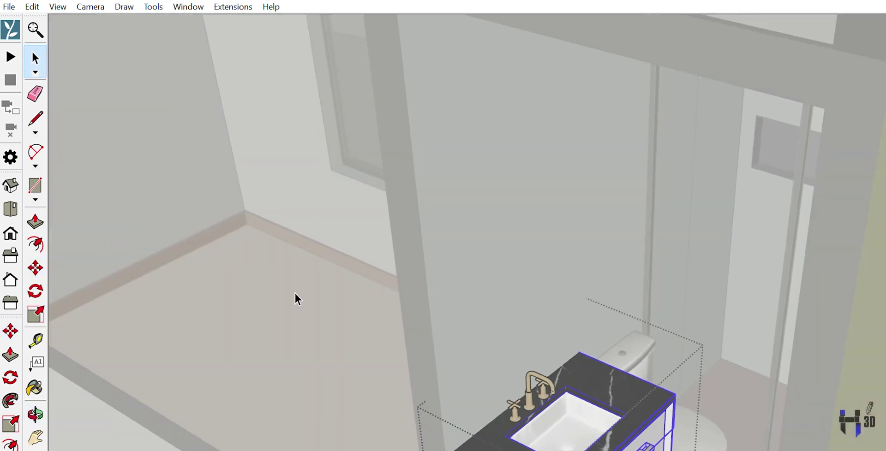
pyautogui.press('s')
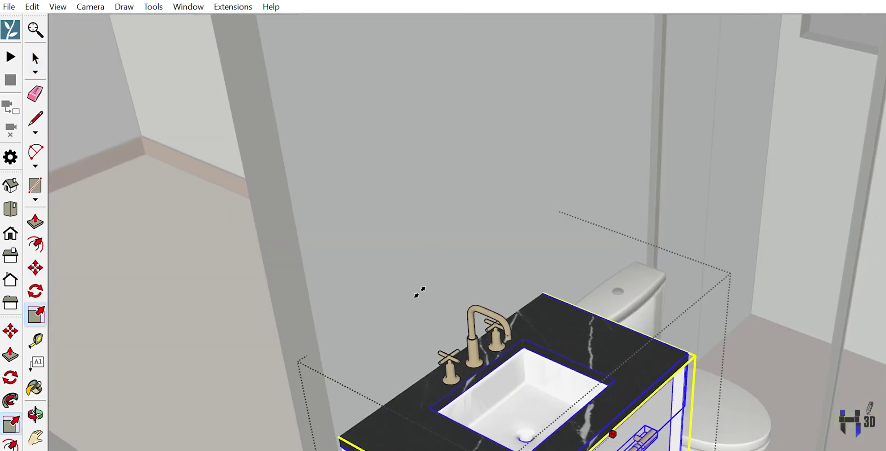
pyautogui.moveTo(405, 323); pyautogui.dragTo(386, 341, button='middle')
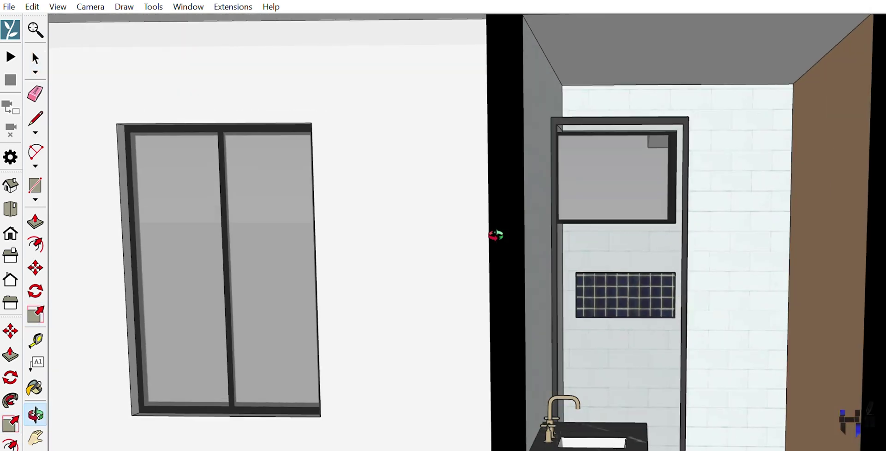
# Step: Place a copy of the displayed oval mirror on the tiled bathroom wall, rotated to face the room and positioned above the vanity
pyautogui.moveTo(494, 236); pyautogui.dragTo(421, 380)
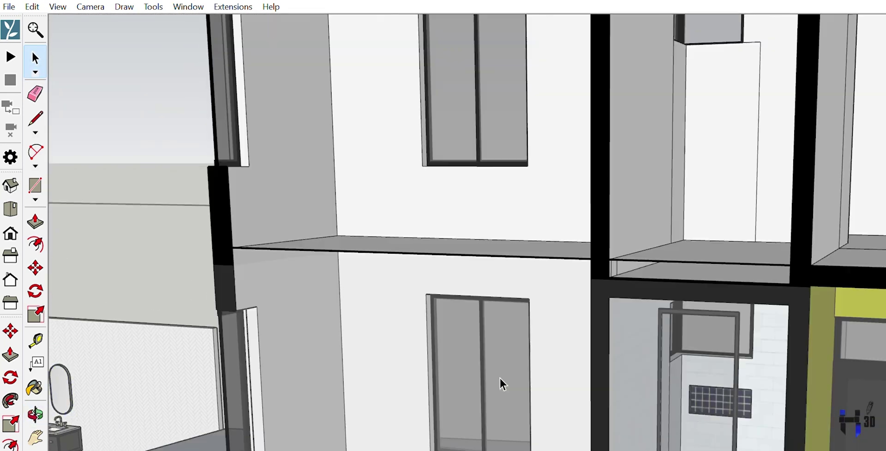
pyautogui.moveTo(499, 377); pyautogui.dragTo(385, 412, button='middle')
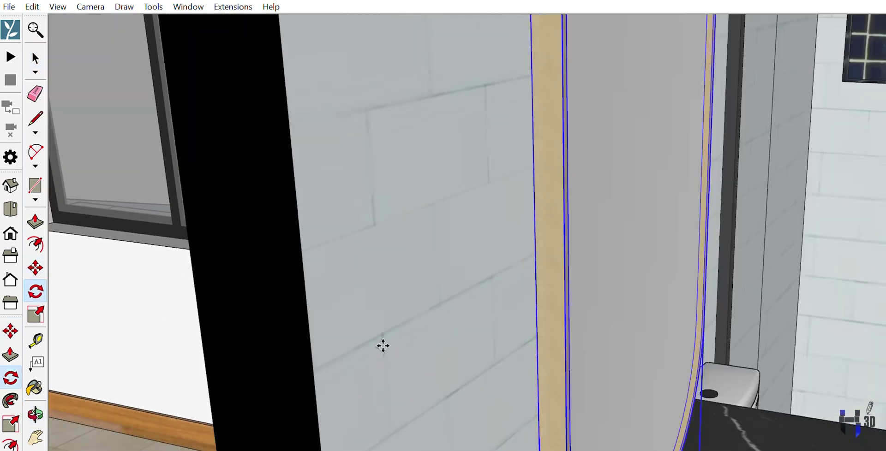
pyautogui.scroll(-5, 315, 244)
pyautogui.moveTo(326, 322); pyautogui.dragTo(326, 200, button='middle')
pyautogui.scroll(-1, 326, 200)
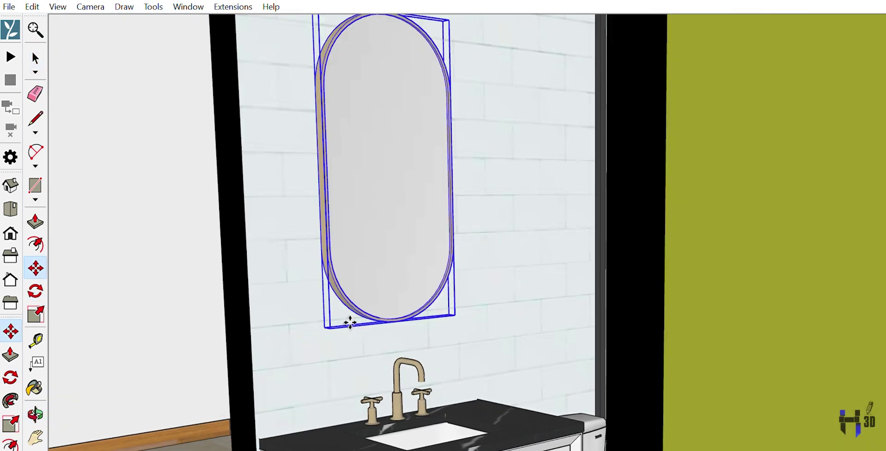
pyautogui.scroll(2, 220, 170)
pyautogui.scroll(-4, 354, 321)
pyautogui.scroll(-2, 317, 343)
pyautogui.moveTo(317, 342); pyautogui.dragTo(361, 354, button='middle')
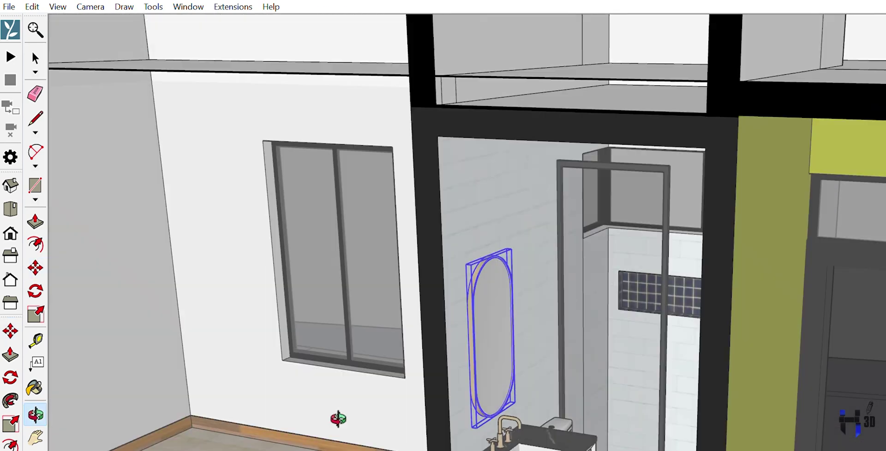
# Step: Open the vanity for editing and adjust its black marble countertop with Push/Pull
pyautogui.press('l')
pyautogui.scroll(-2, 313, 305)
pyautogui.moveTo(312, 304)
pyautogui.mouseDown(button='middle')
pyautogui.moveTo(362, 306)
pyautogui.moveTo(364, 349)
pyautogui.mouseUp(button='middle')
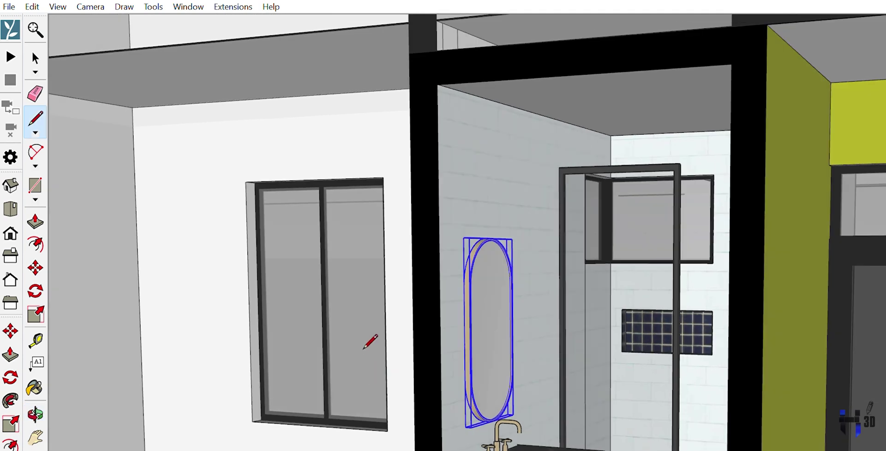
pyautogui.press('space')
pyautogui.moveTo(364, 427); pyautogui.dragTo(342, 440, button='middle')
pyautogui.scroll(5, 343, 390)
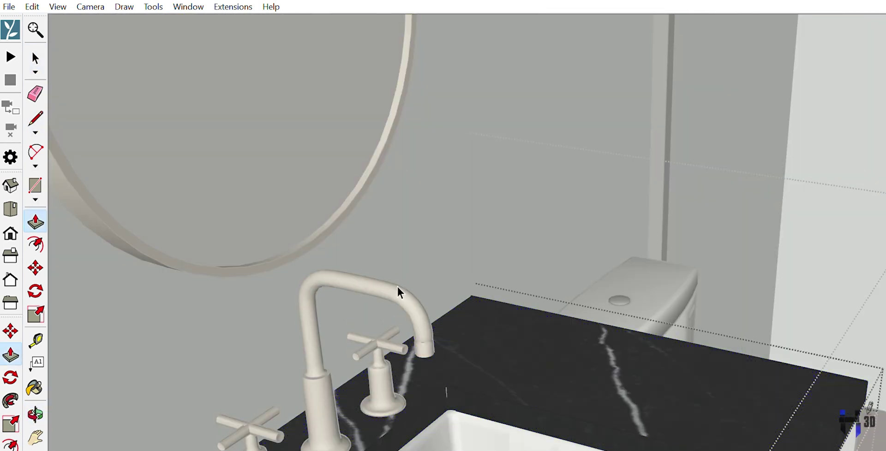
pyautogui.scroll(-3, 408, 281)
pyautogui.moveTo(397, 288)
pyautogui.mouseDown(button='middle')
pyautogui.moveTo(411, 277)
pyautogui.moveTo(317, 327)
pyautogui.moveTo(261, 436)
pyautogui.mouseUp(button='middle')
pyautogui.press('l')
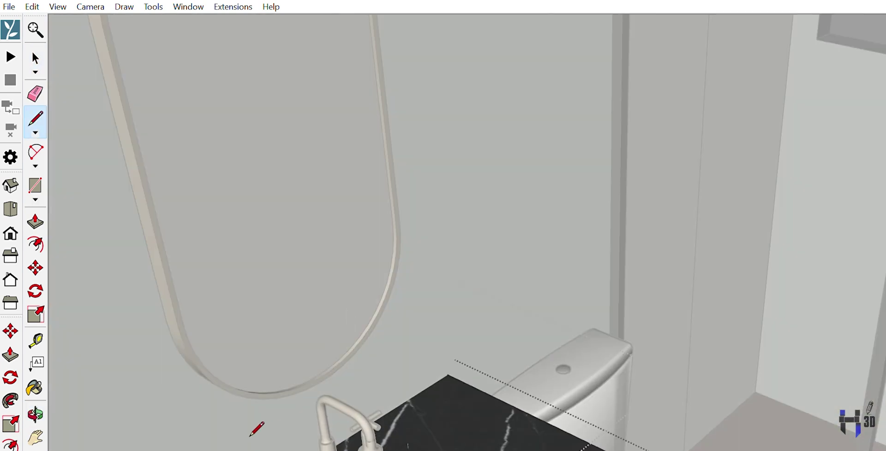
pyautogui.press('space')
pyautogui.scroll(-5, 415, 258)
pyautogui.moveTo(420, 274); pyautogui.dragTo(639, 129, button='middle')
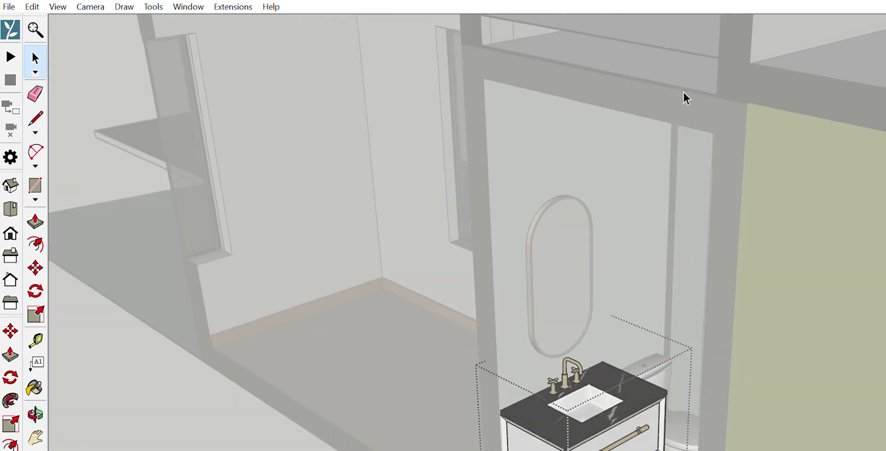
pyautogui.scroll(3, 741, 41)
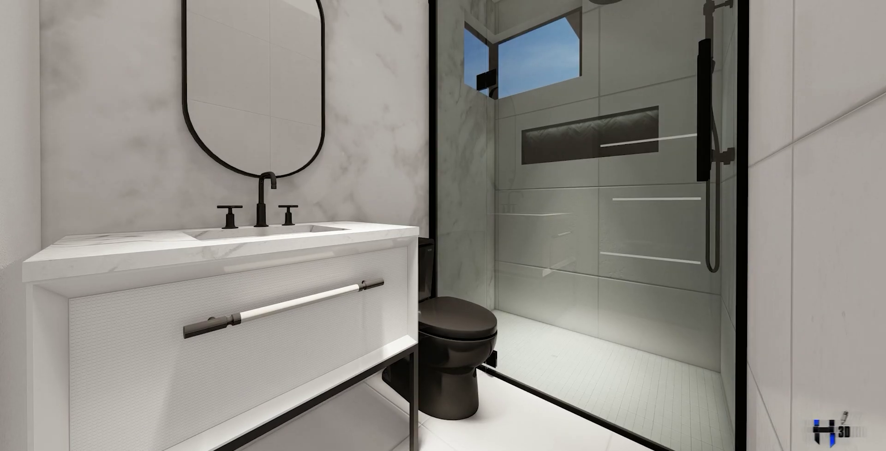